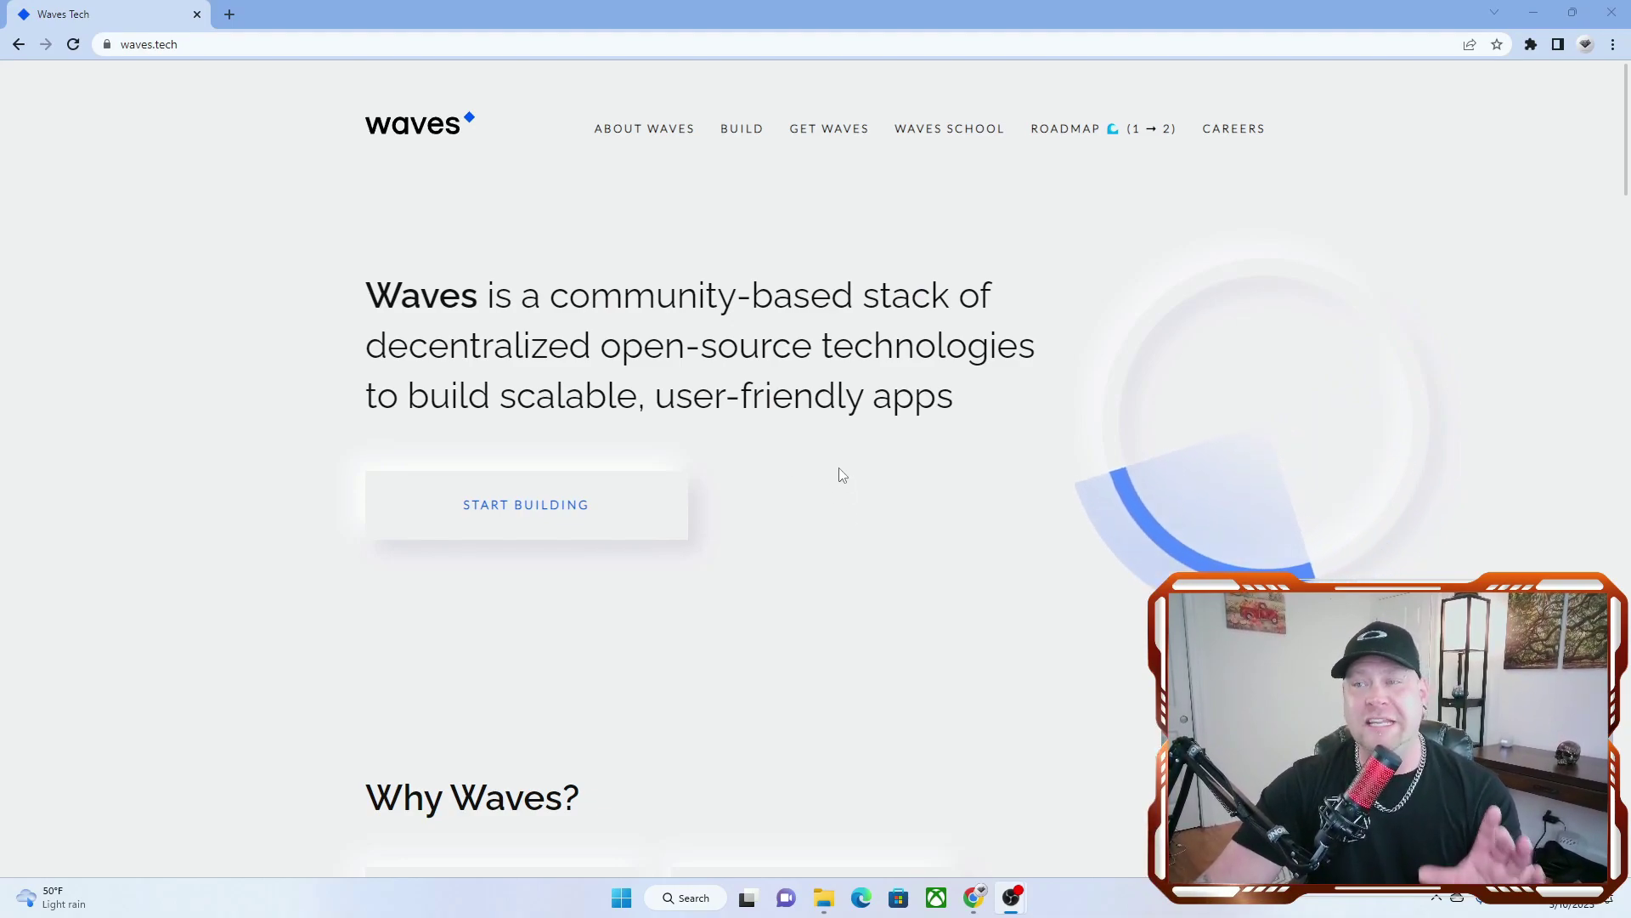
{"action": "scroll", "coordinate": [829, 478], "scroll_direction": "down", "scroll_amount": 3}
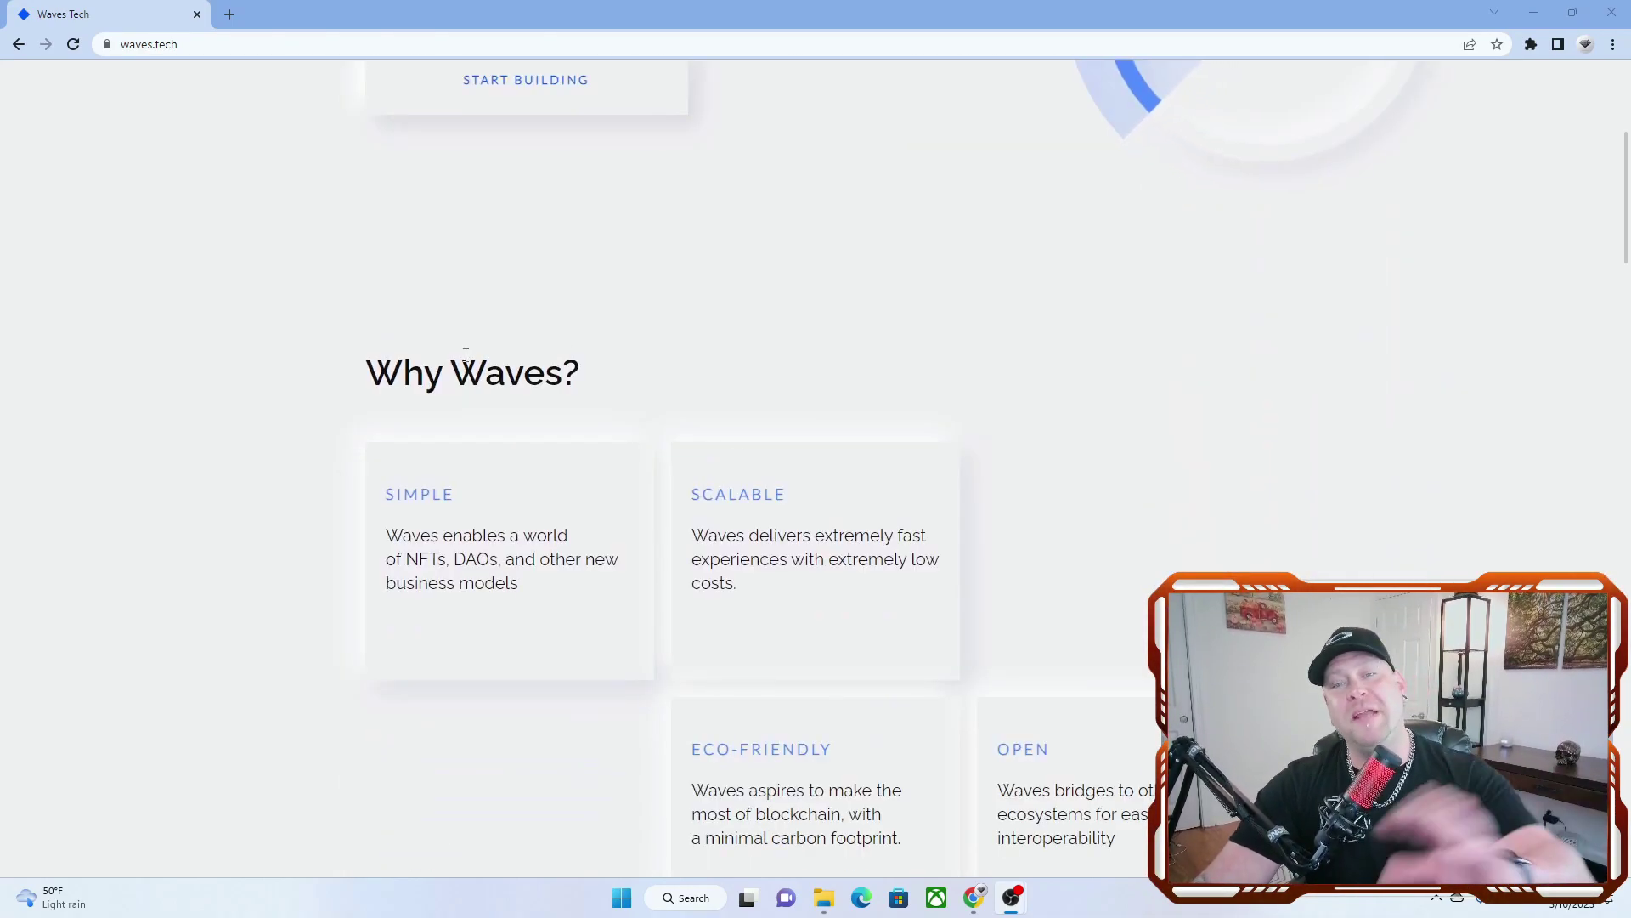
{"action": "scroll", "coordinate": [471, 363], "scroll_direction": "down", "scroll_amount": 1}
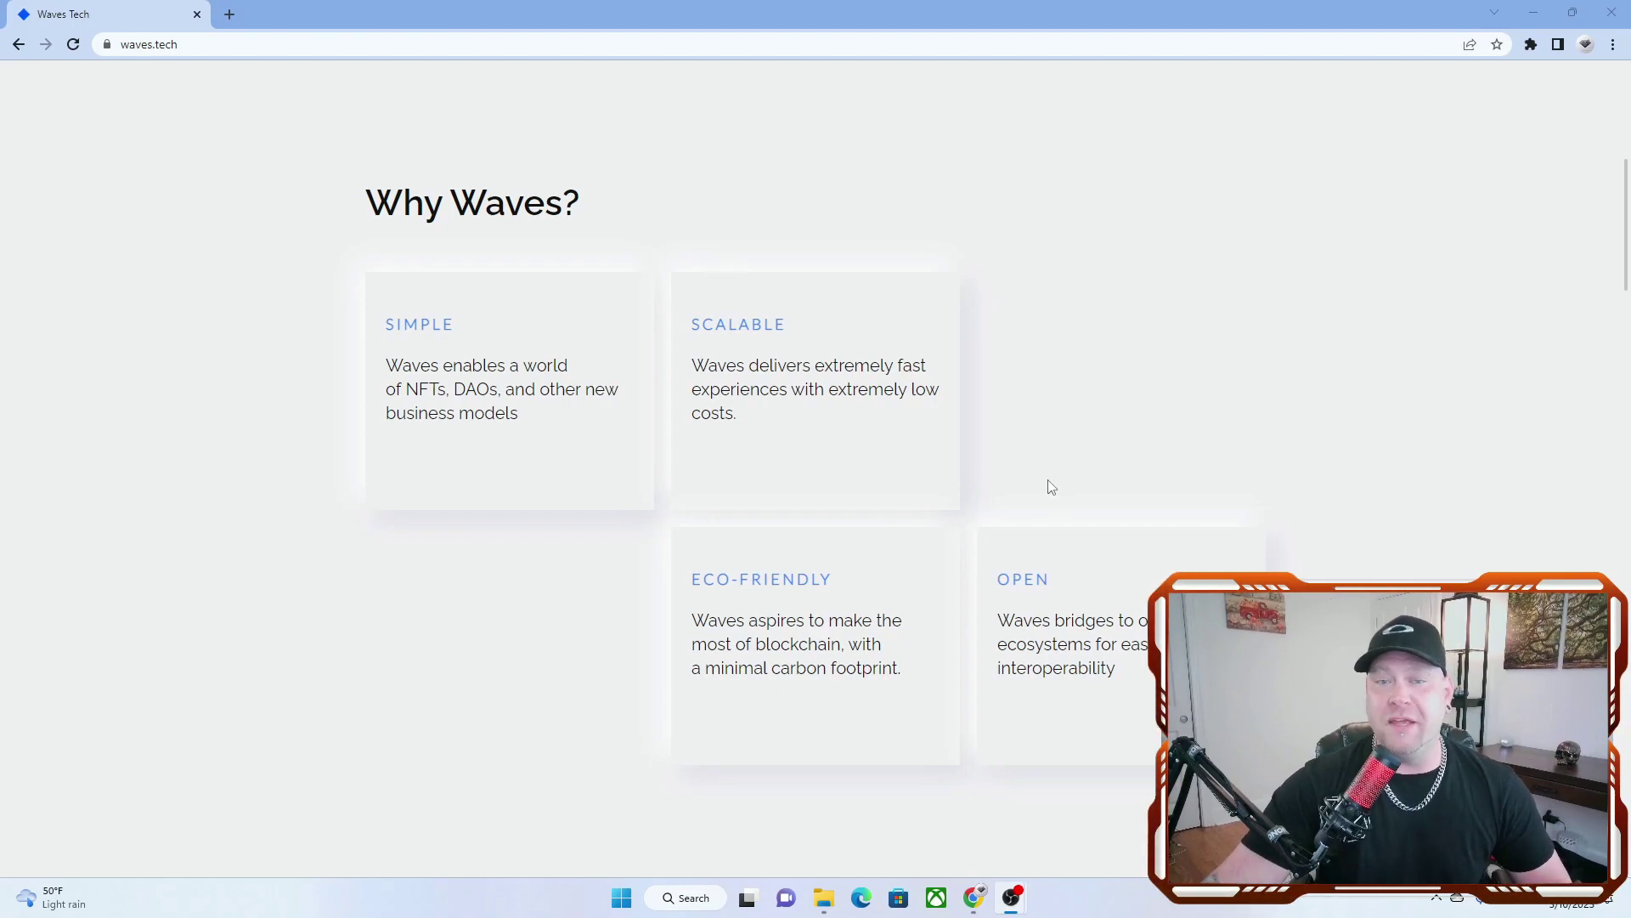
{"action": "scroll", "coordinate": [805, 359], "scroll_direction": "down", "scroll_amount": 2}
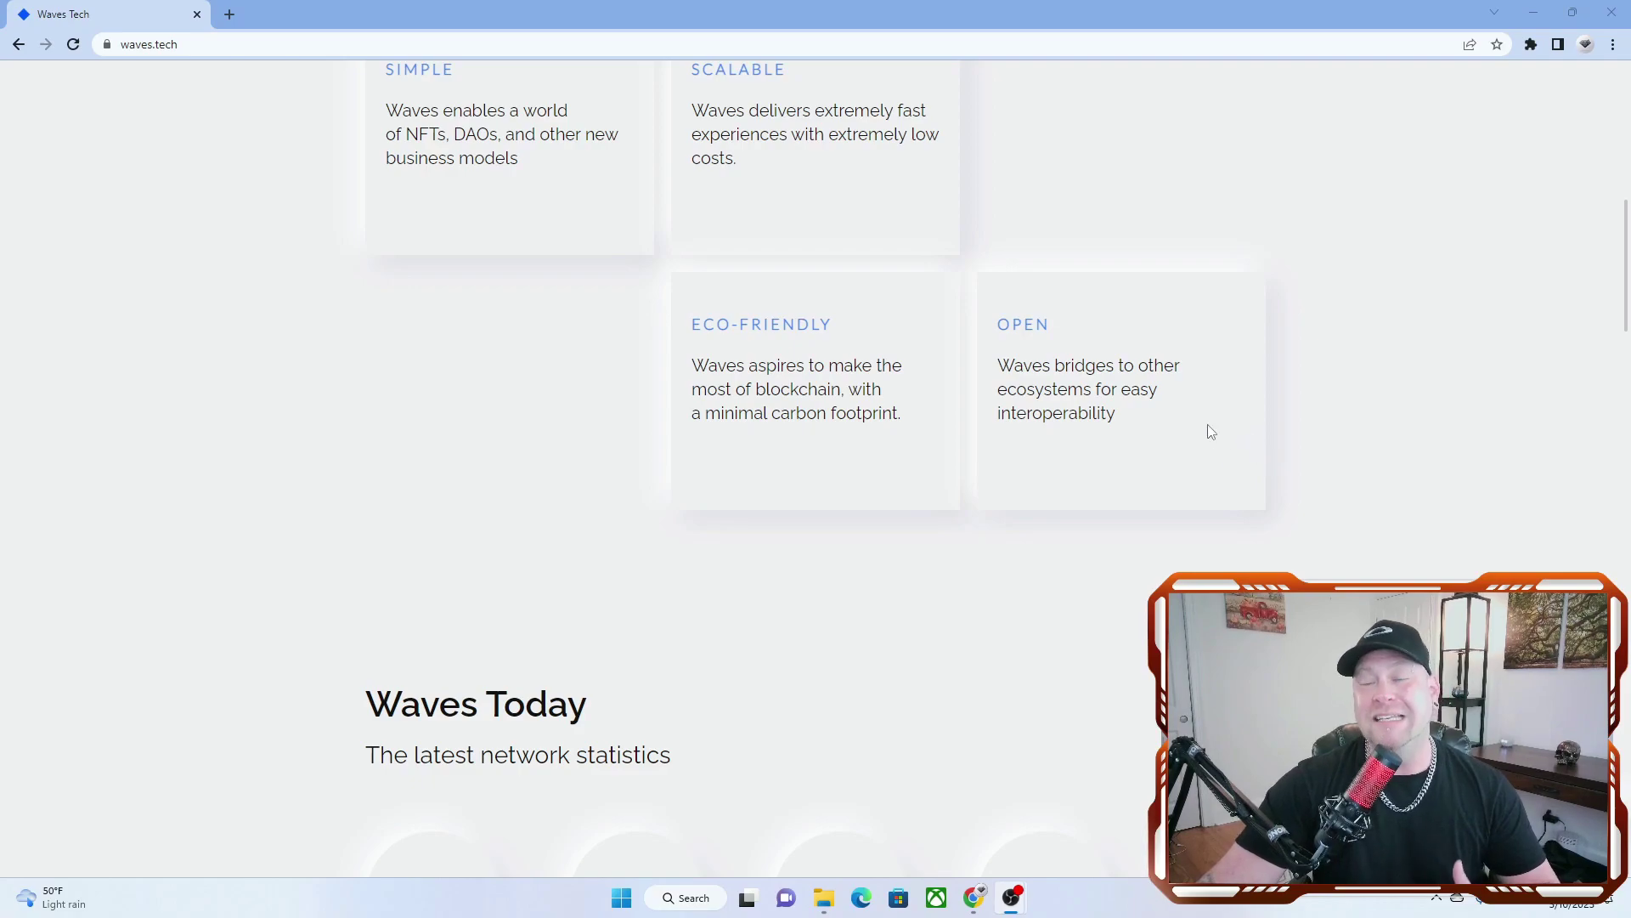
{"action": "scroll", "coordinate": [946, 528], "scroll_direction": "down", "scroll_amount": 3}
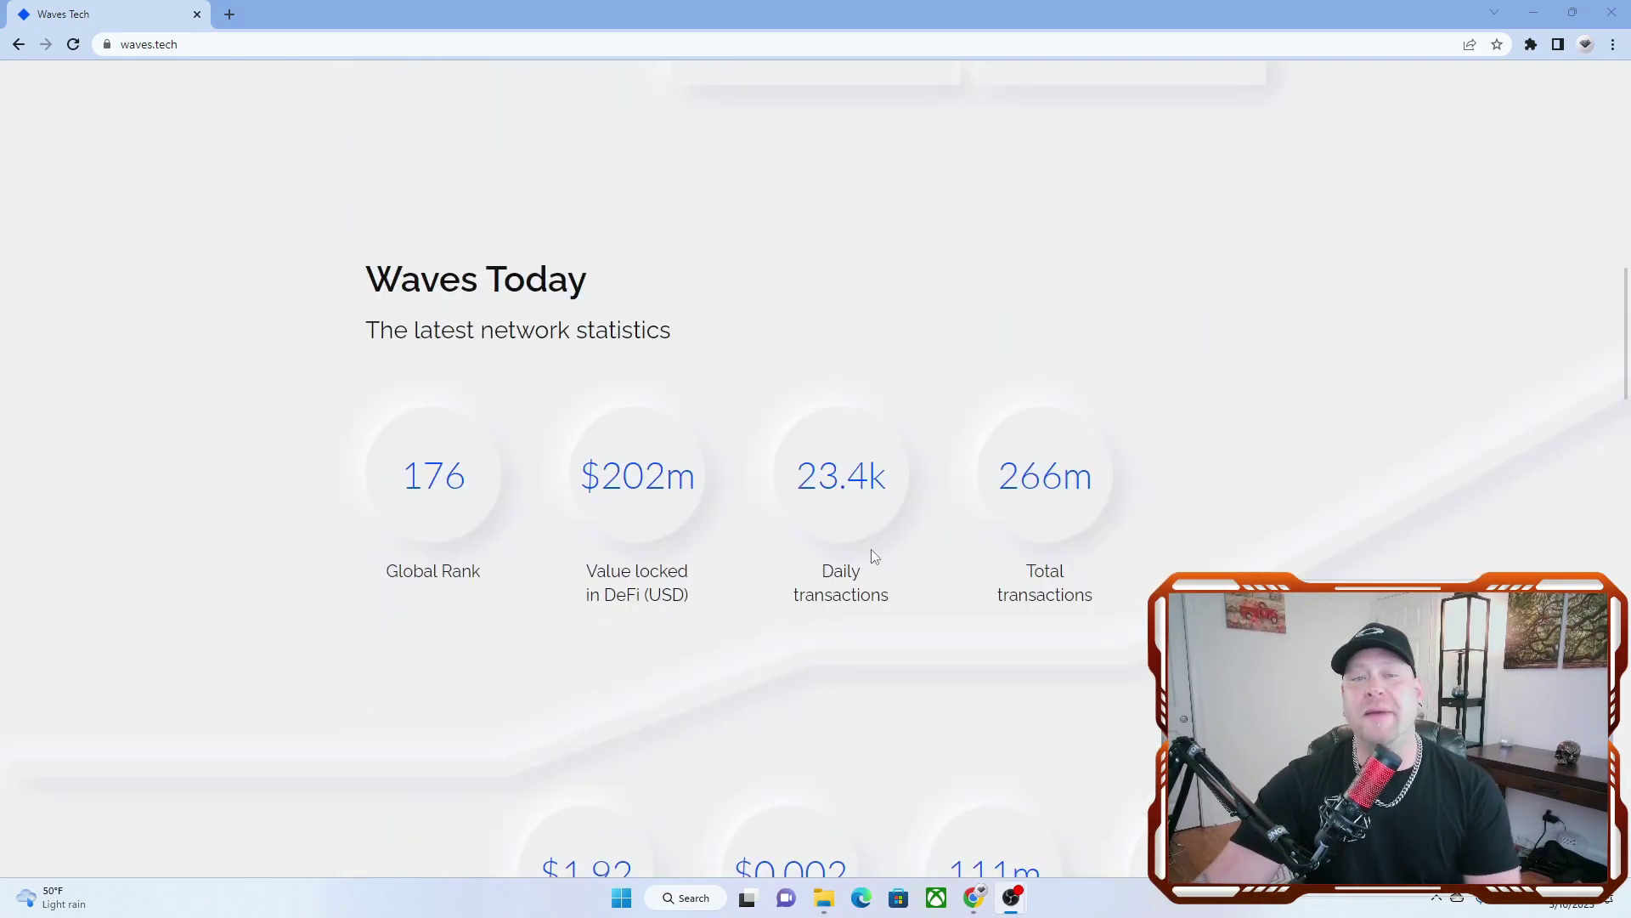
{"action": "scroll", "coordinate": [872, 549], "scroll_direction": "down", "scroll_amount": 1}
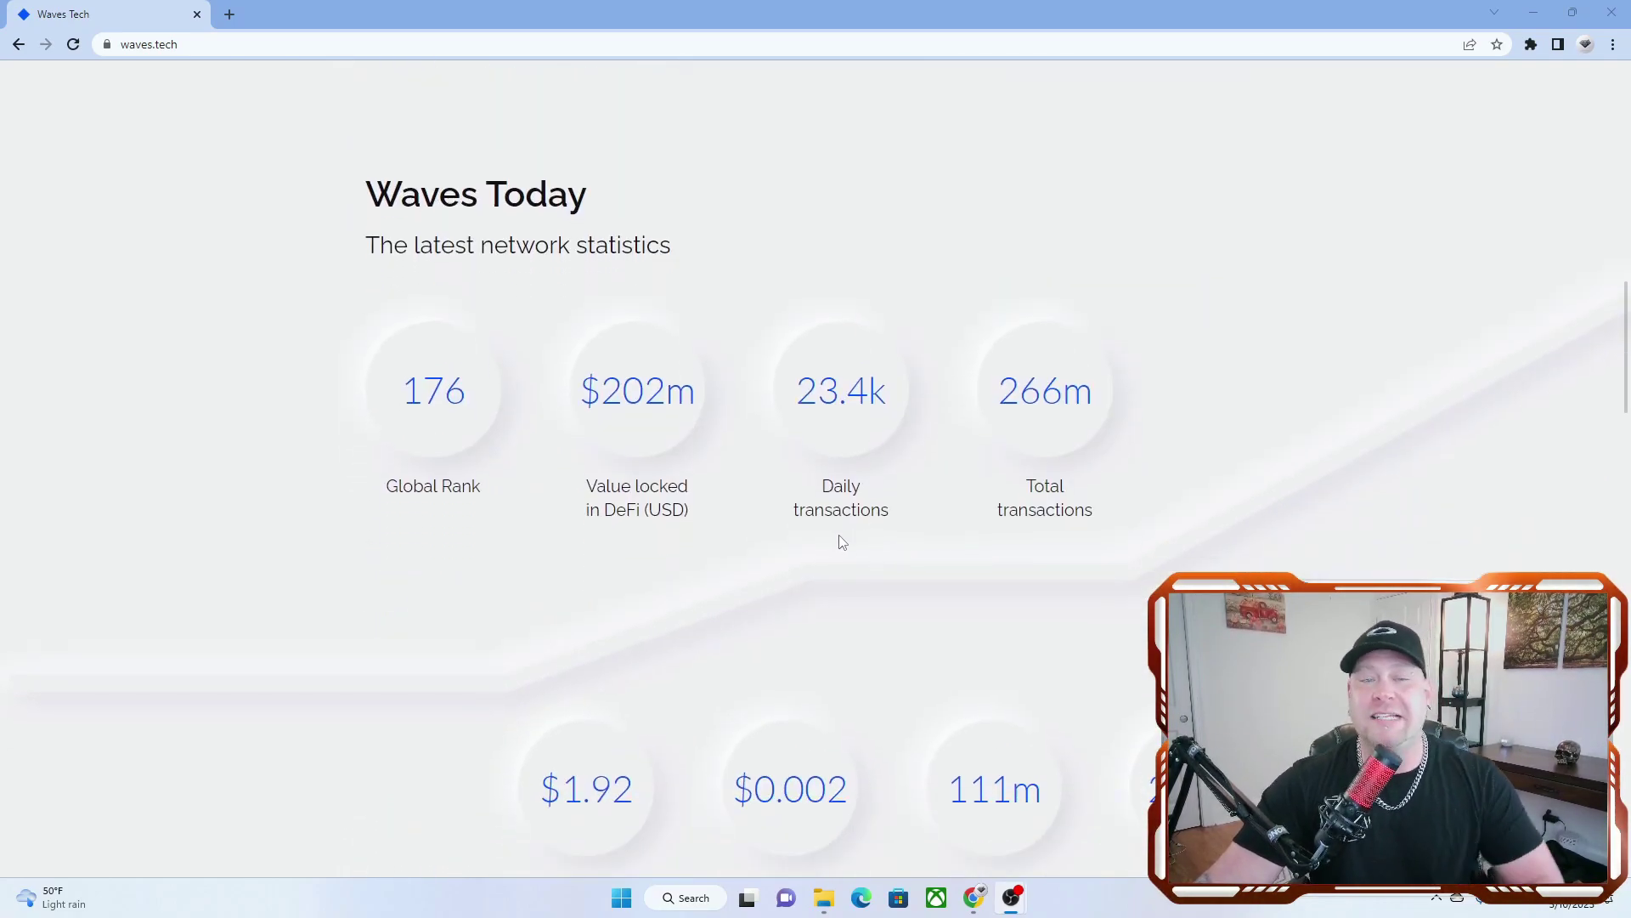
{"action": "scroll", "coordinate": [841, 542], "scroll_direction": "down", "scroll_amount": 2}
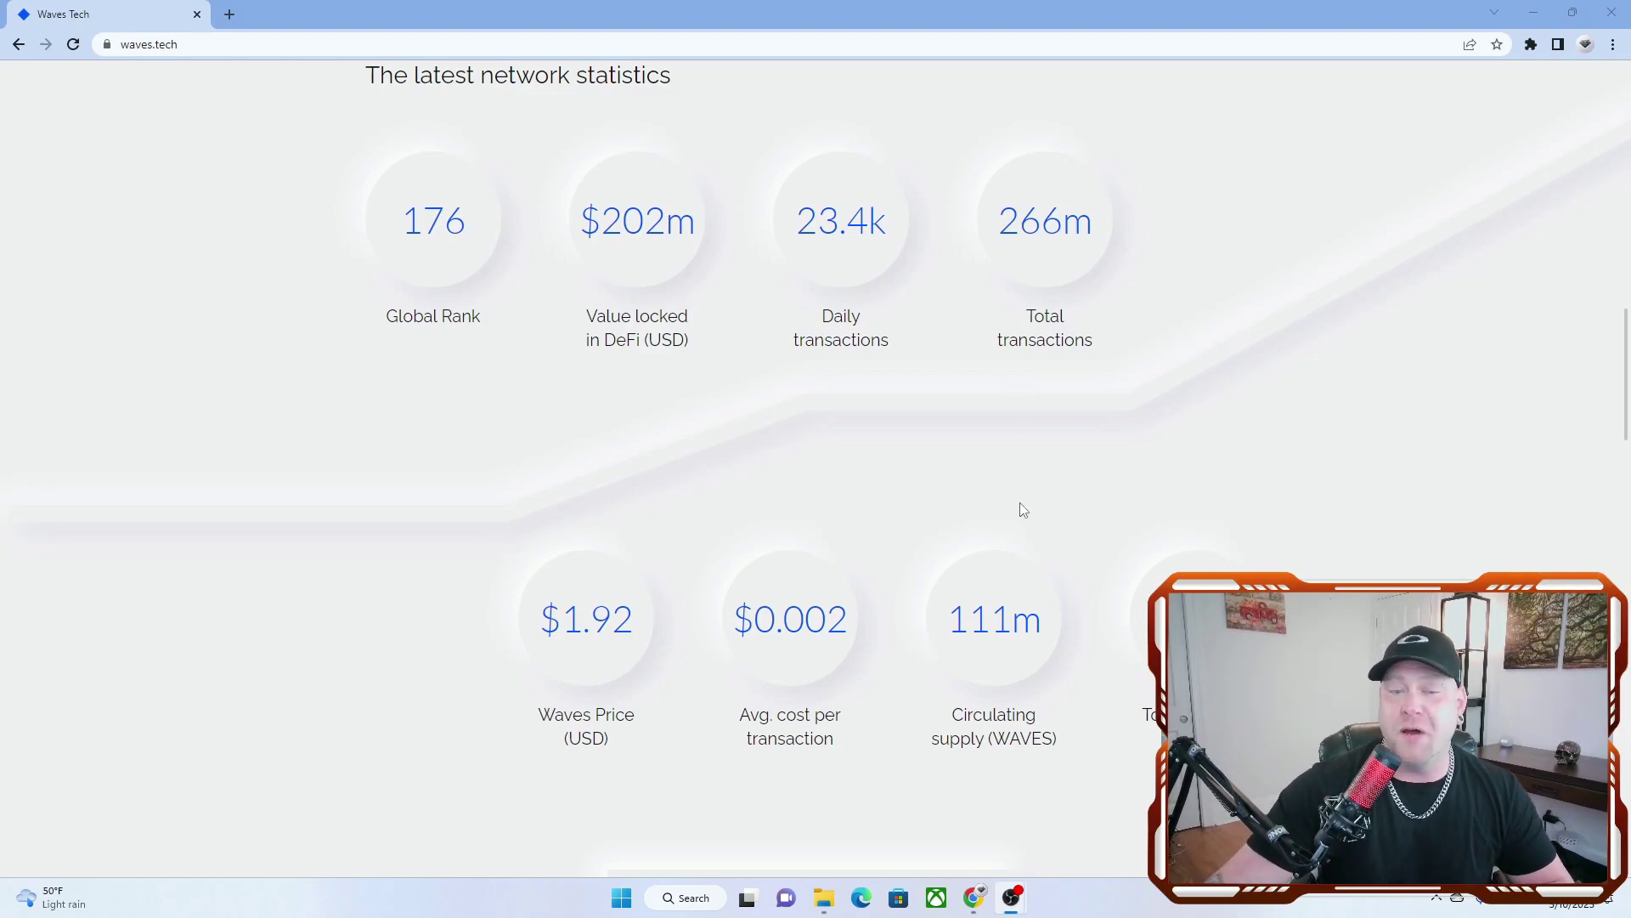
{"action": "scroll", "coordinate": [1020, 511], "scroll_direction": "down", "scroll_amount": 3}
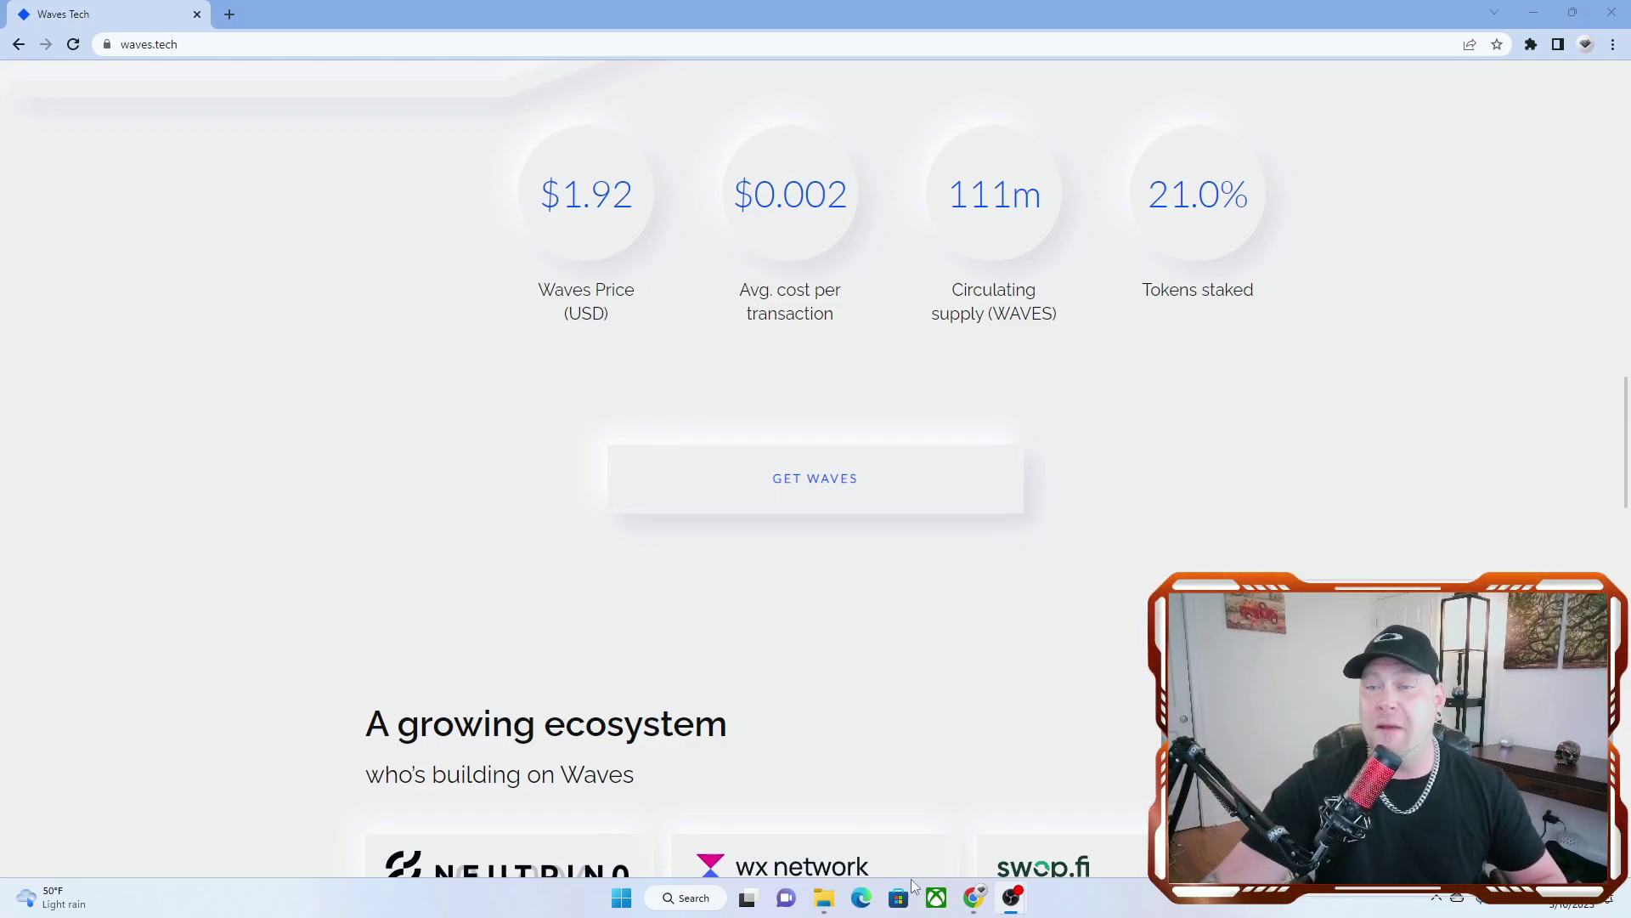
{"action": "scroll", "coordinate": [633, 664], "scroll_direction": "down", "scroll_amount": 1}
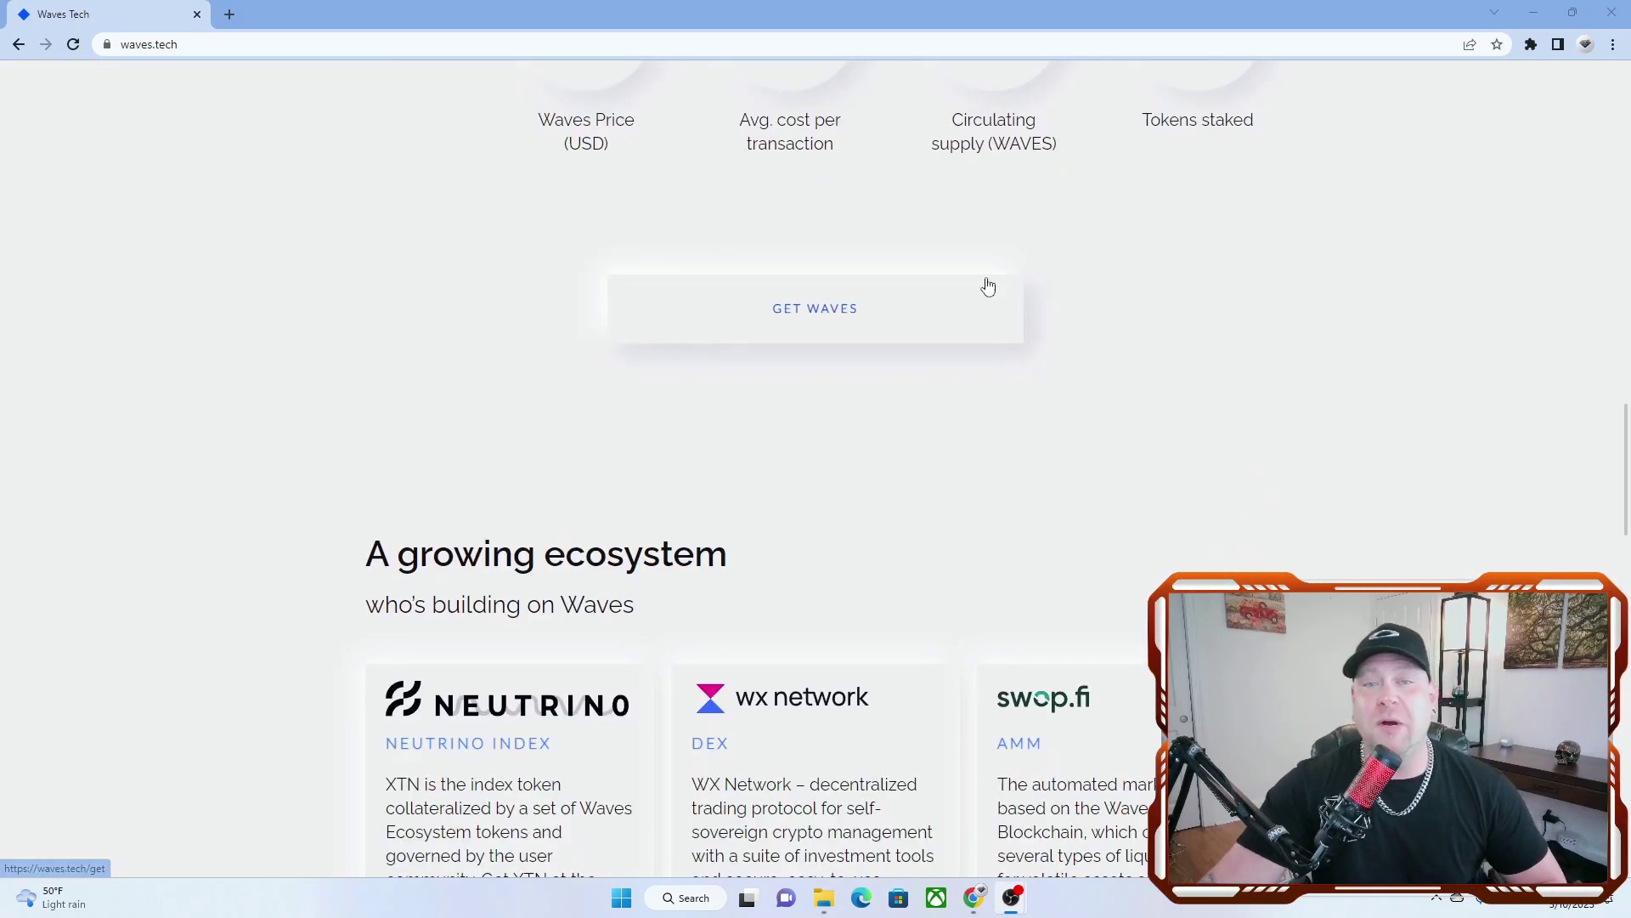
Open the Waves where-to-buy page with its exchanges and wallets lists.
{"action": "left_click", "coordinate": [793, 311]}
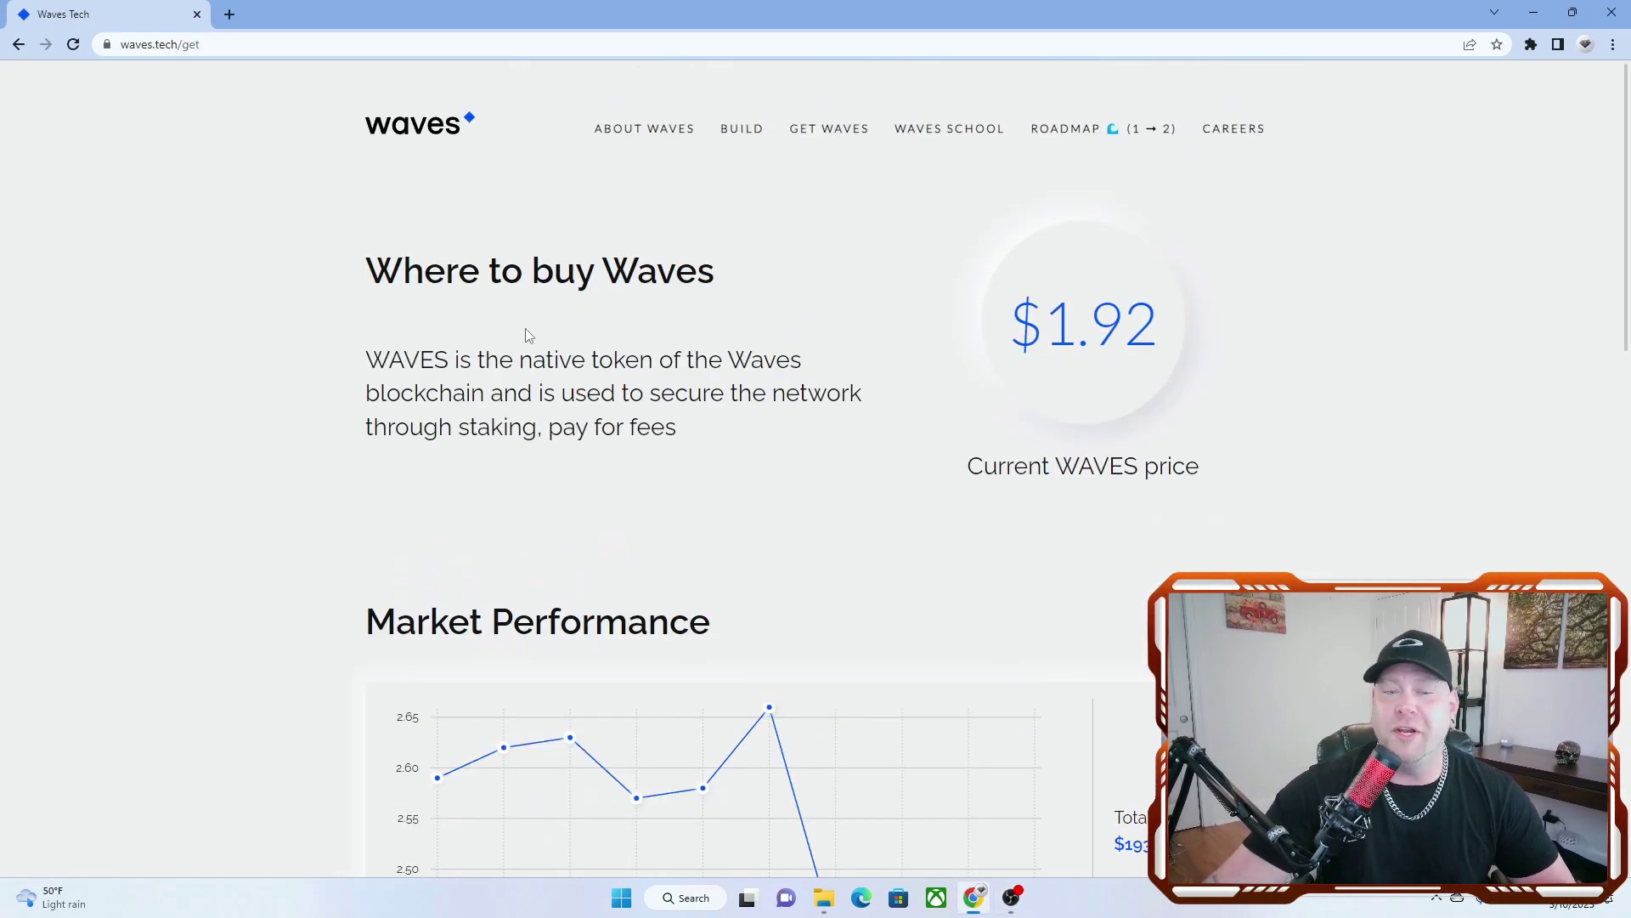
{"action": "scroll", "coordinate": [526, 334], "scroll_direction": "down", "scroll_amount": 1}
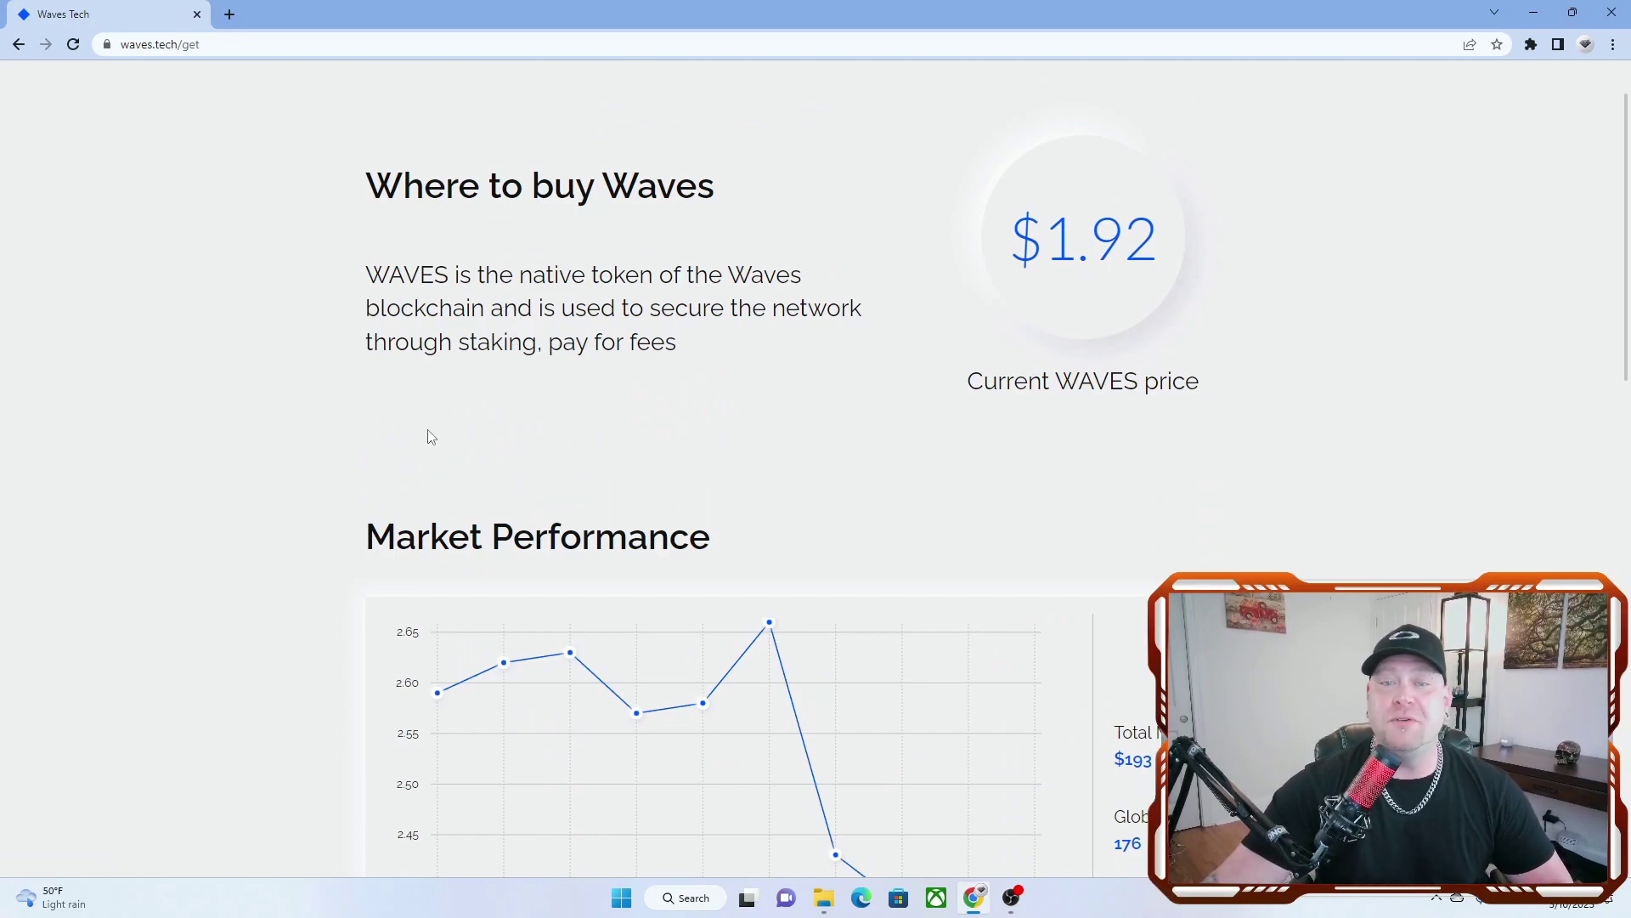
{"action": "scroll", "coordinate": [430, 436], "scroll_direction": "down", "scroll_amount": 1}
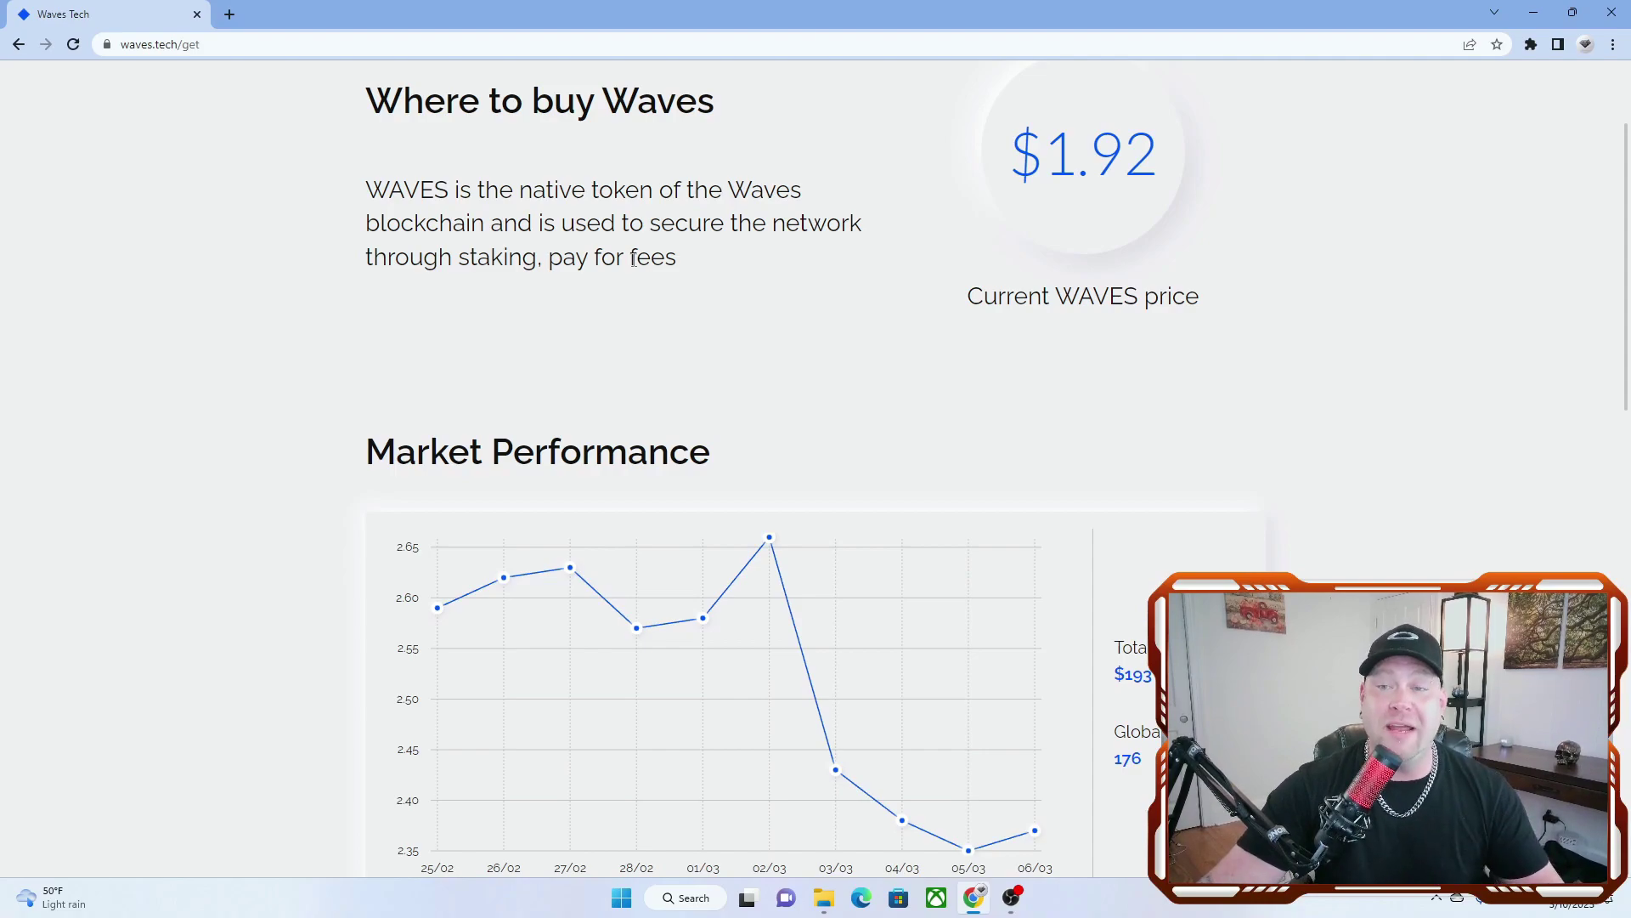
{"action": "scroll", "coordinate": [594, 369], "scroll_direction": "down", "scroll_amount": 2}
{"action": "scroll", "coordinate": [743, 209], "scroll_direction": "down", "scroll_amount": 2}
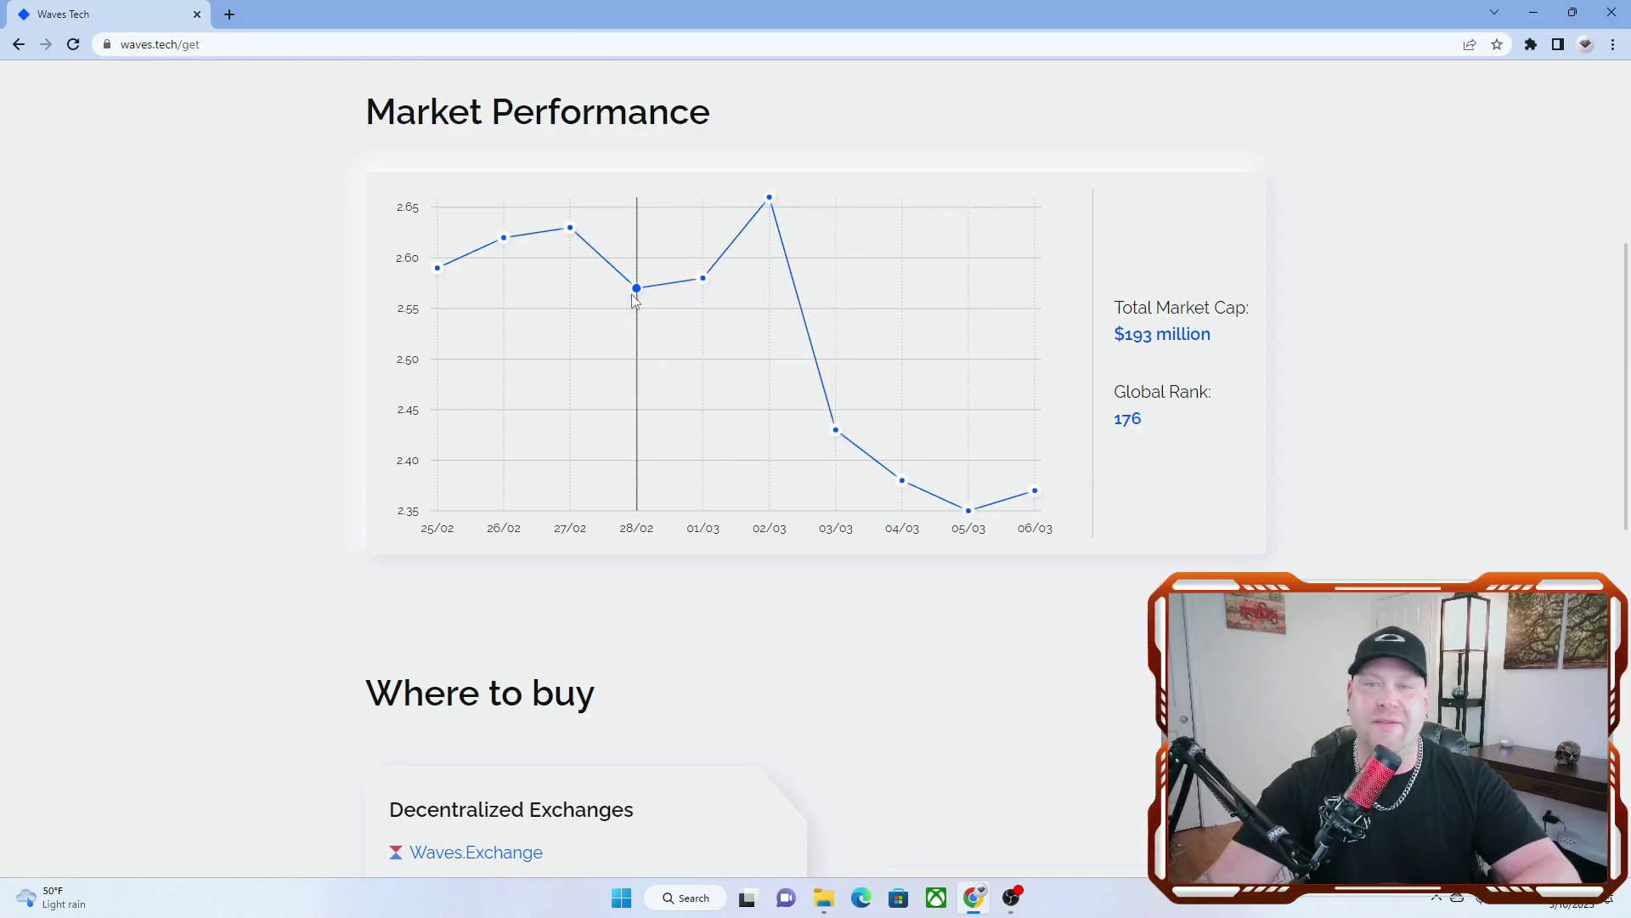
{"action": "scroll", "coordinate": [574, 353], "scroll_direction": "down", "scroll_amount": 2}
{"action": "scroll", "coordinate": [398, 378], "scroll_direction": "down", "scroll_amount": 2}
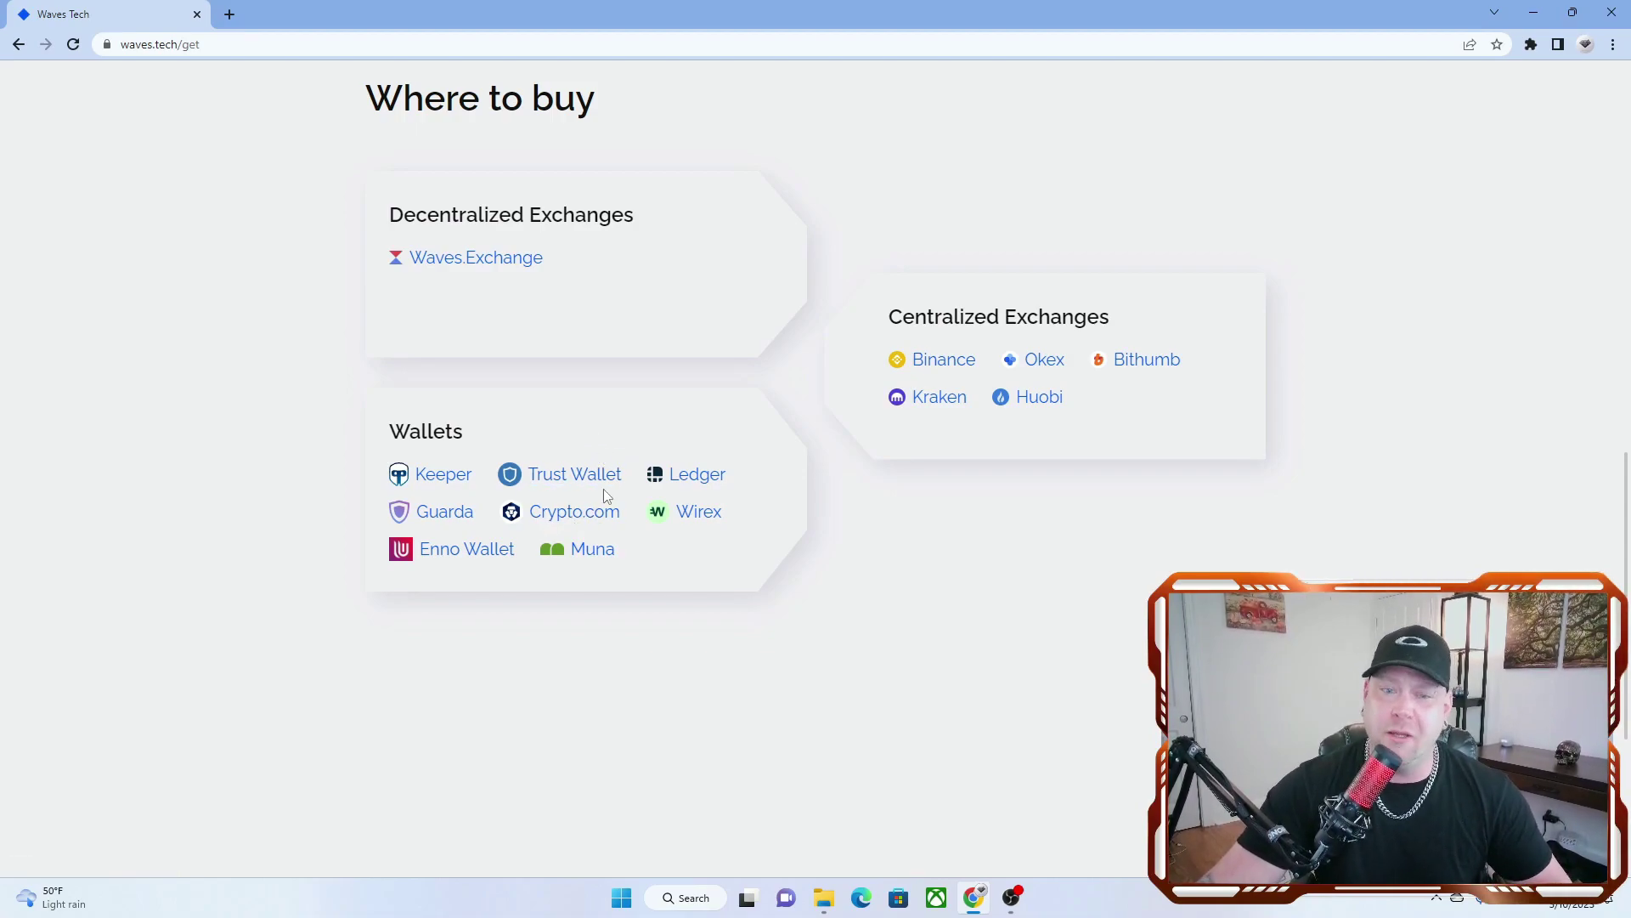
{"action": "scroll", "coordinate": [603, 488], "scroll_direction": "up", "scroll_amount": 5}
Return to the Waves homepage and open the Waves Ducks card's project site.
{"action": "left_click", "coordinate": [18, 44]}
{"action": "scroll", "coordinate": [596, 561], "scroll_direction": "down", "scroll_amount": 5}
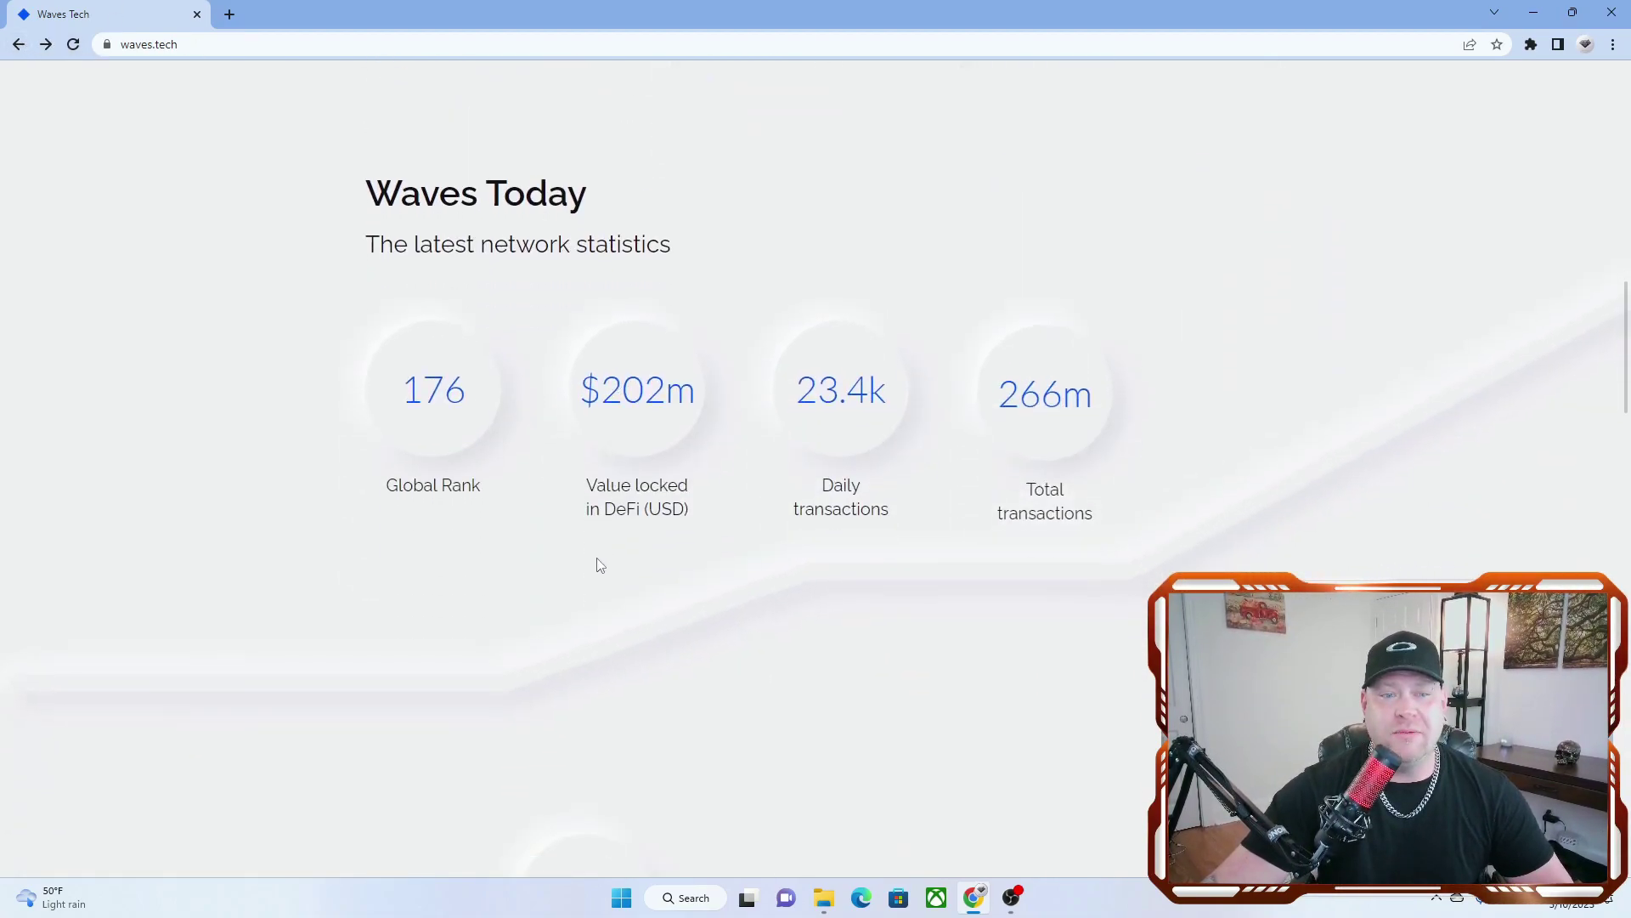
{"action": "scroll", "coordinate": [596, 561], "scroll_direction": "down", "scroll_amount": 4}
{"action": "scroll", "coordinate": [597, 562], "scroll_direction": "down", "scroll_amount": 1}
{"action": "scroll", "coordinate": [591, 573], "scroll_direction": "down", "scroll_amount": 2}
{"action": "scroll", "coordinate": [638, 543], "scroll_direction": "down", "scroll_amount": 1}
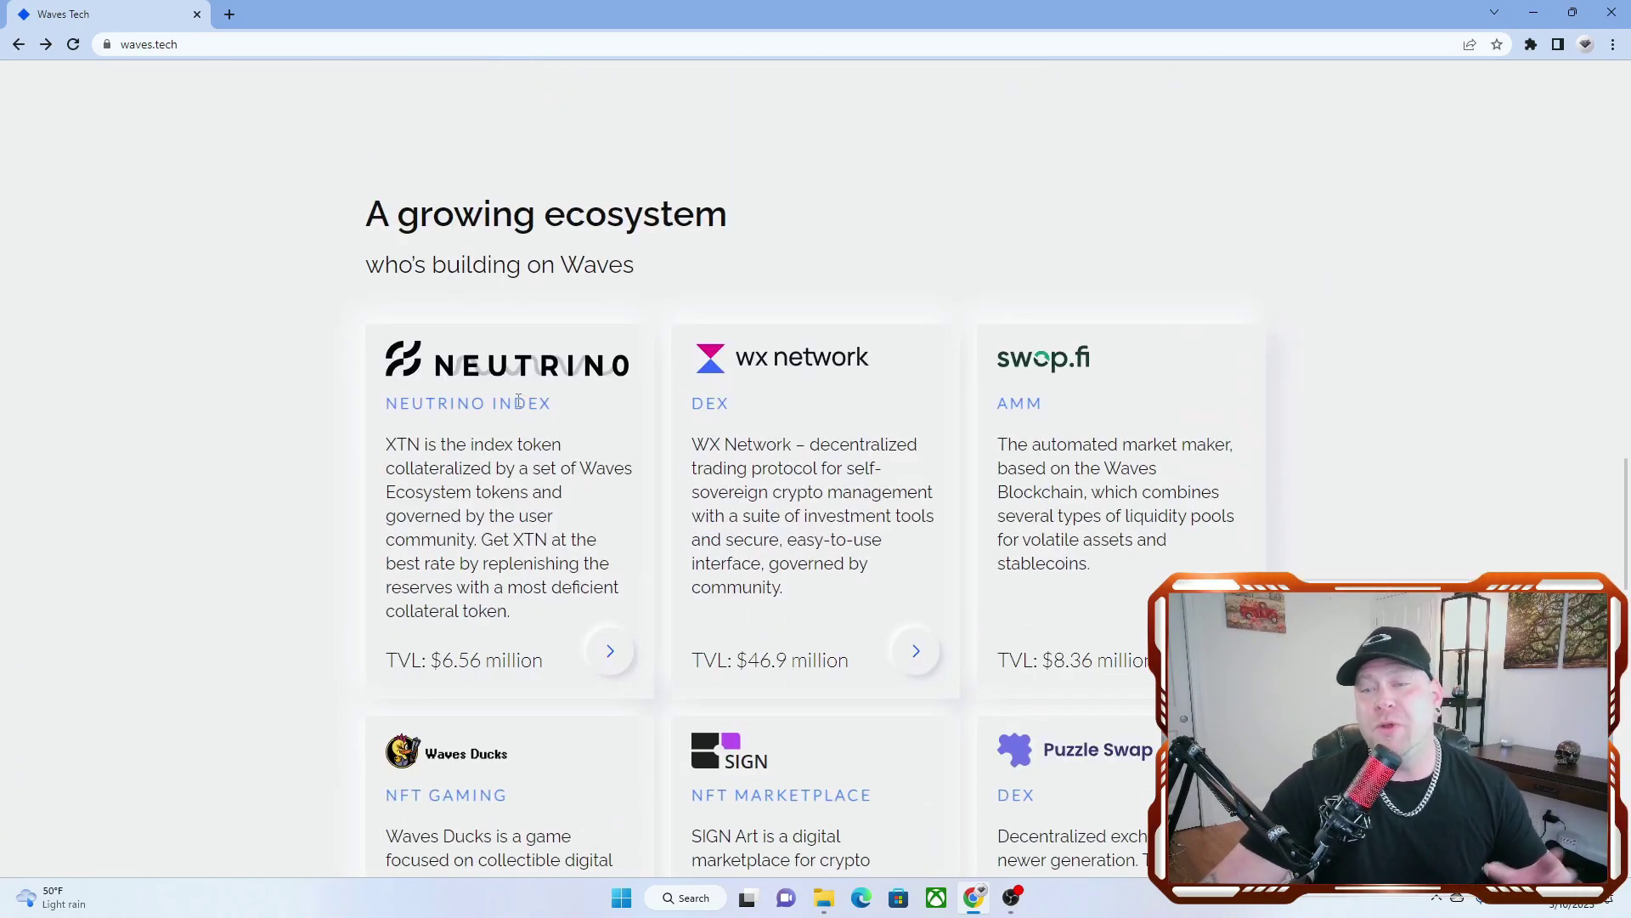
{"action": "scroll", "coordinate": [510, 369], "scroll_direction": "down", "scroll_amount": 1}
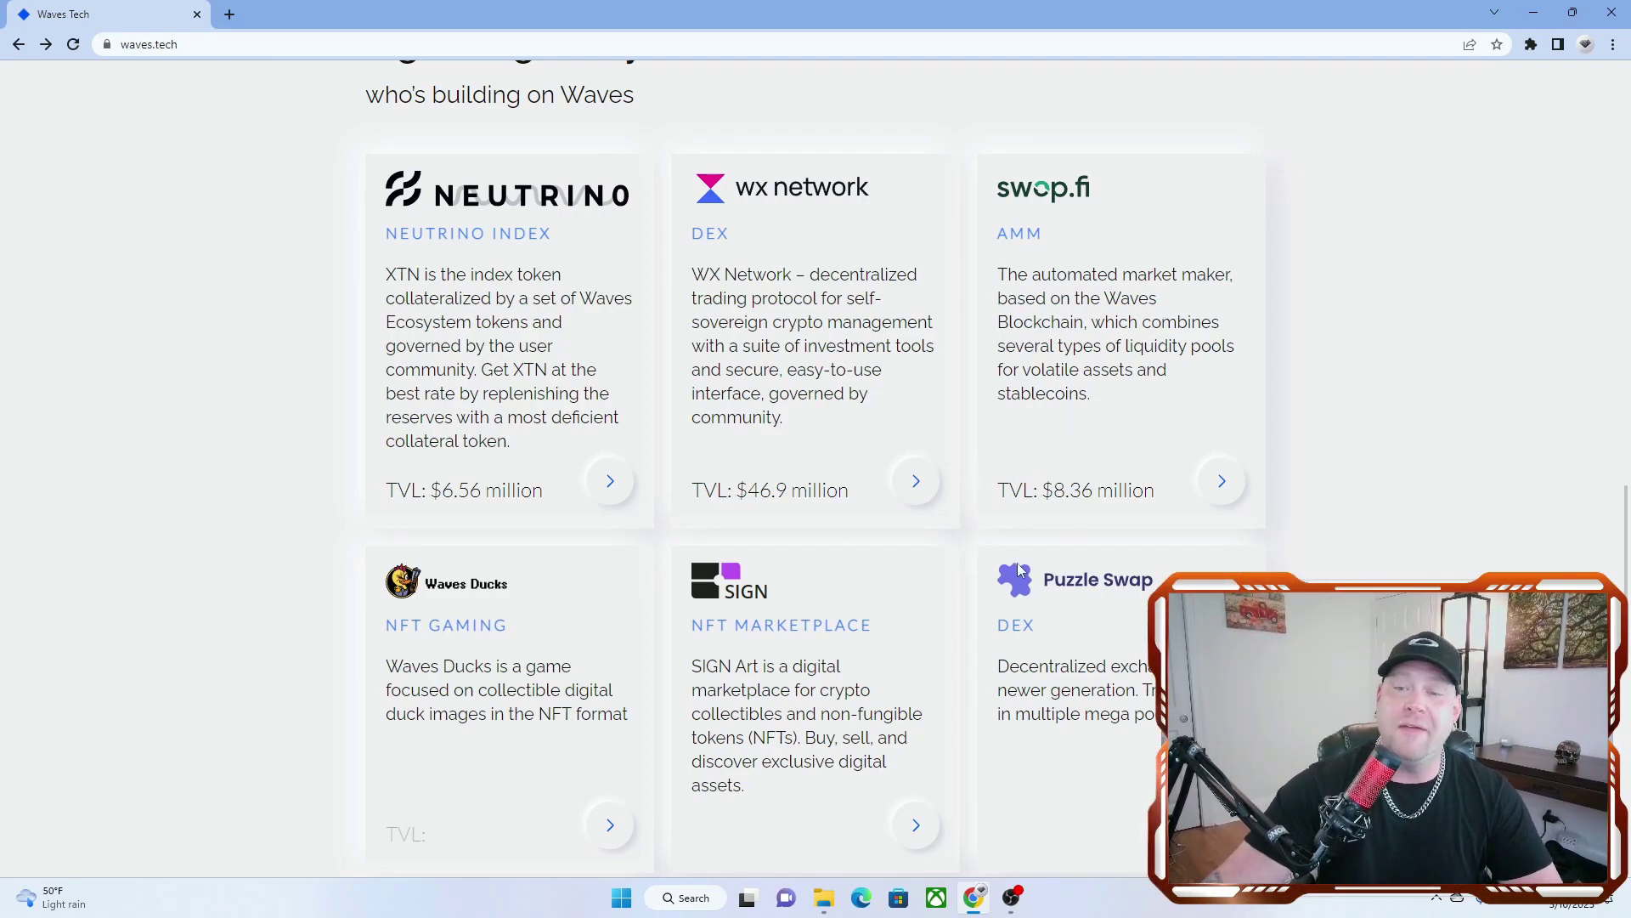
{"action": "scroll", "coordinate": [1020, 515], "scroll_direction": "down", "scroll_amount": 1}
{"action": "scroll", "coordinate": [1020, 515], "scroll_direction": "down", "scroll_amount": 2}
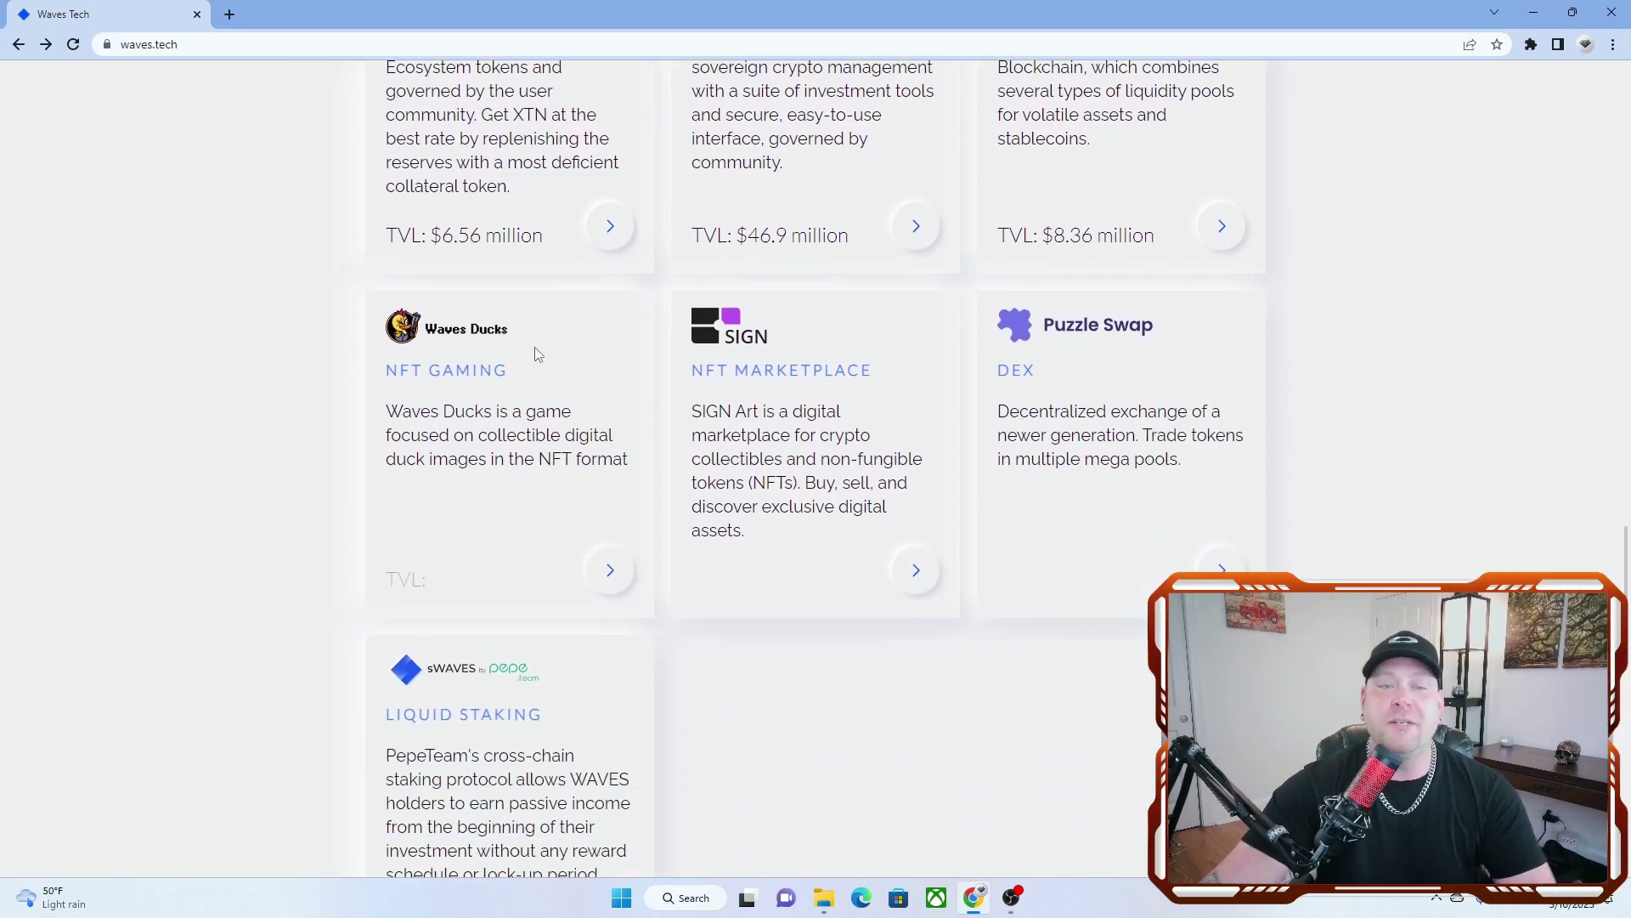
{"action": "scroll", "coordinate": [1035, 408], "scroll_direction": "down", "scroll_amount": 2}
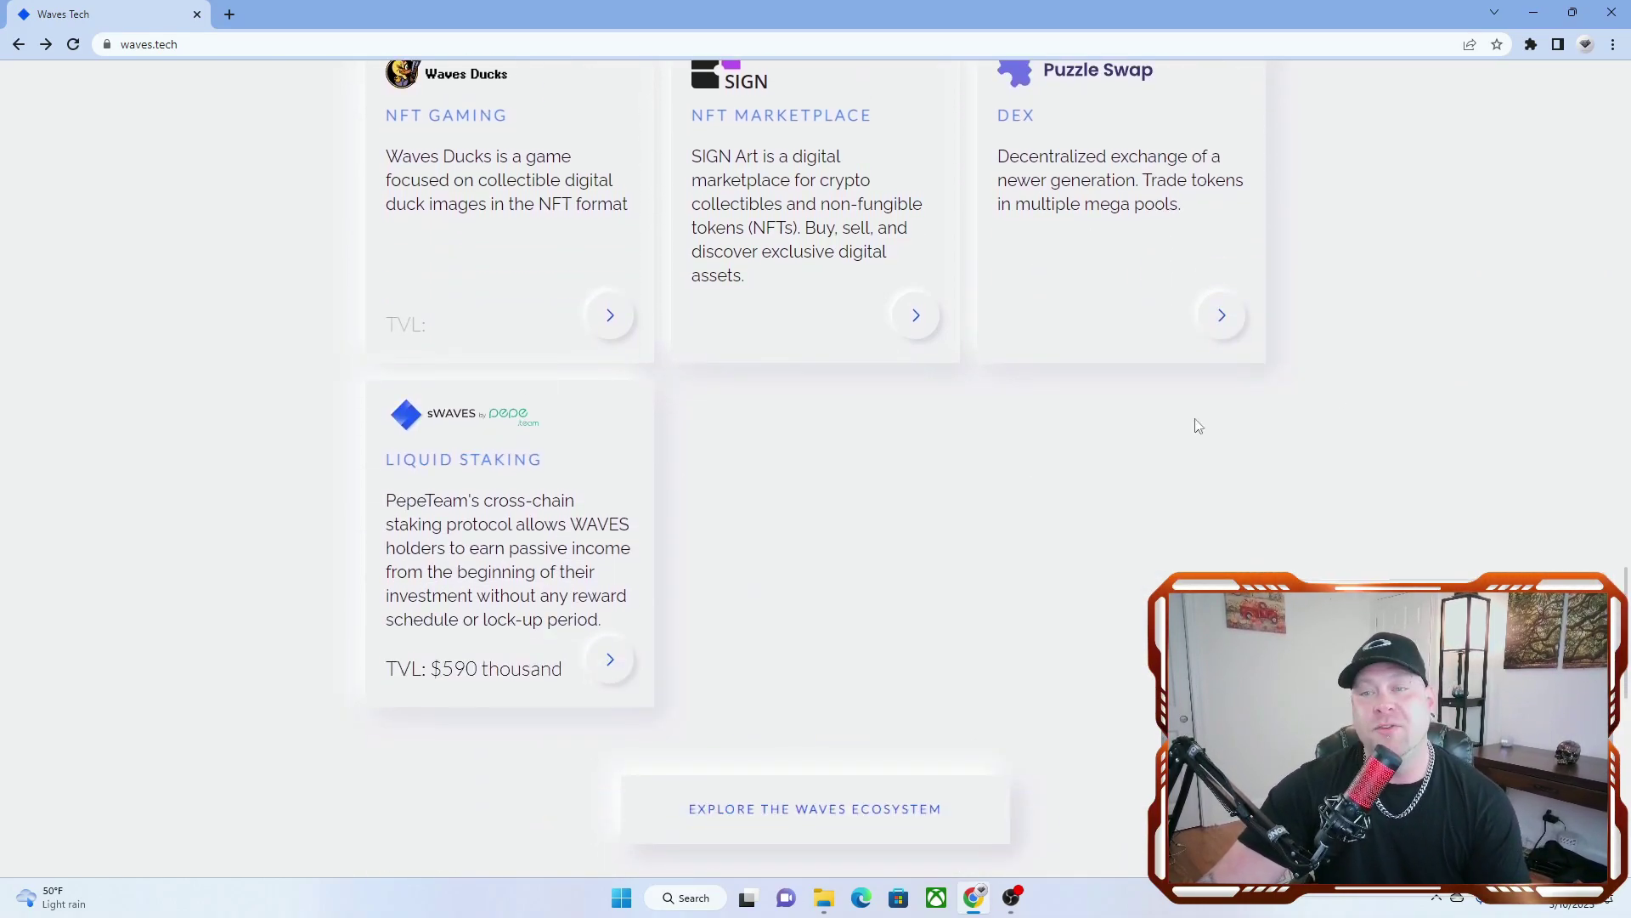
{"action": "scroll", "coordinate": [510, 370], "scroll_direction": "up", "scroll_amount": 2}
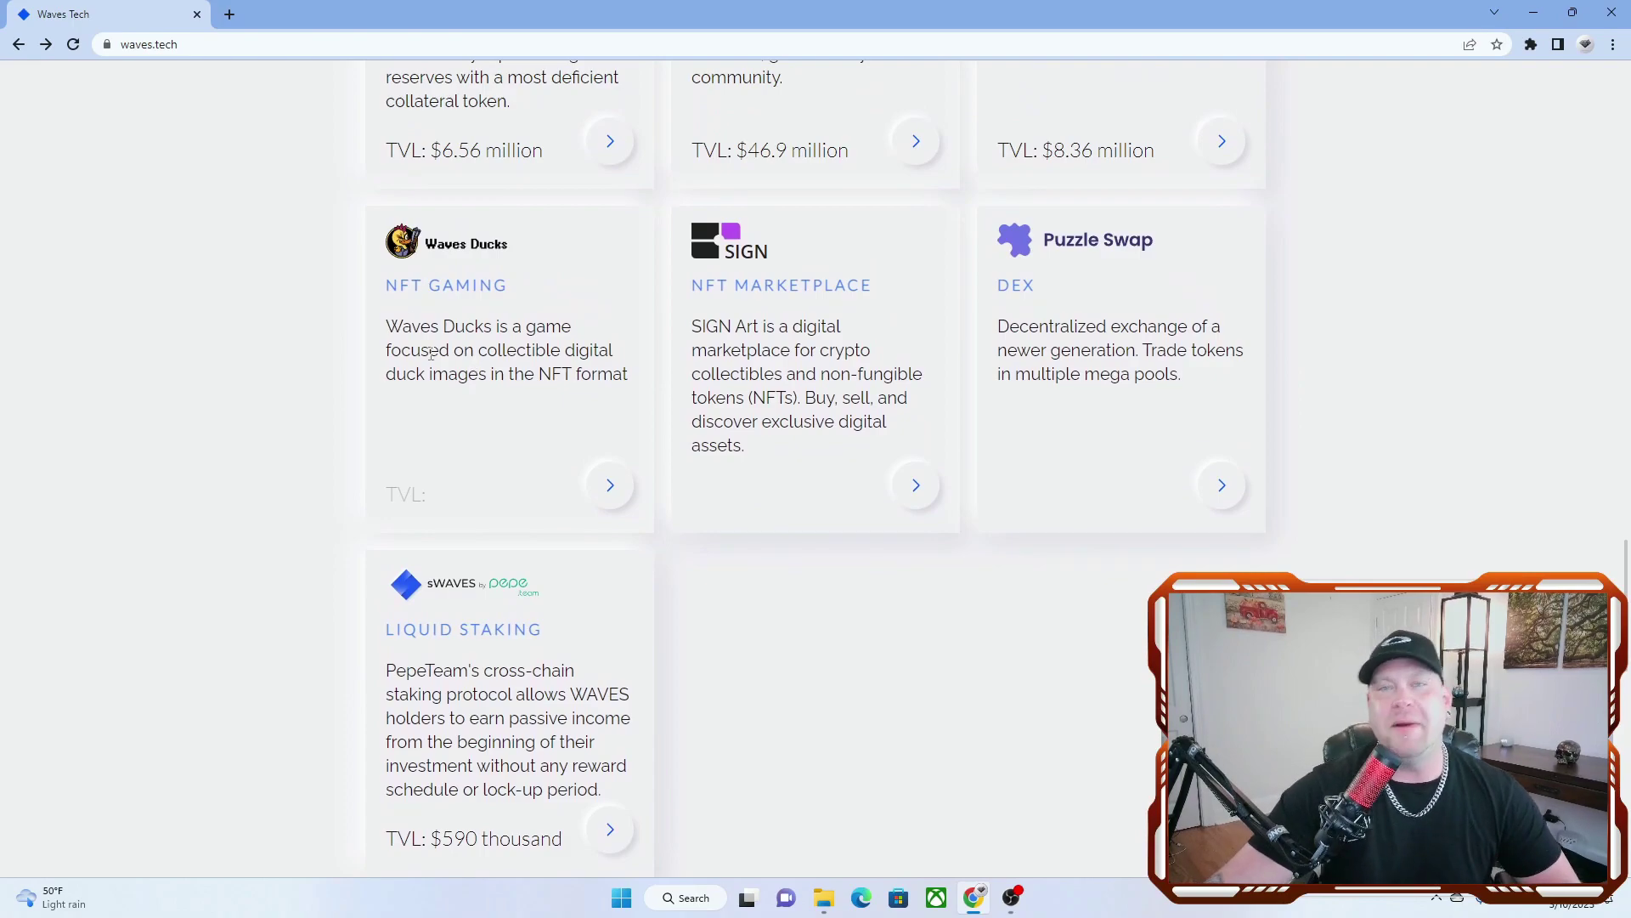
{"action": "left_click", "coordinate": [611, 489]}
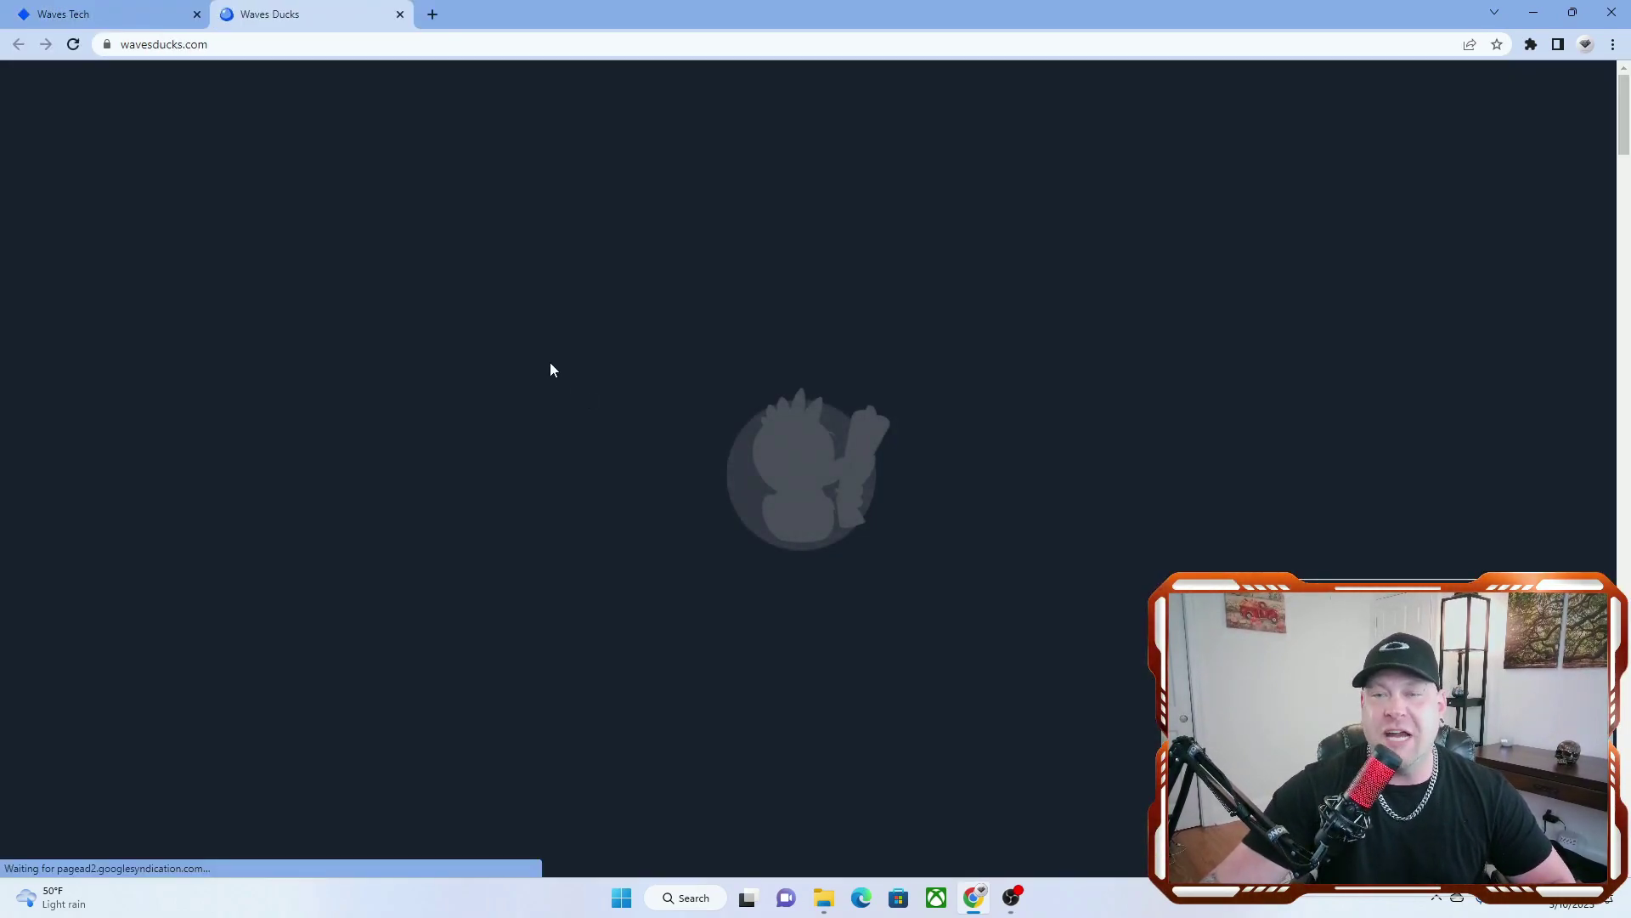
Enter the Waves Ducks app, browse its duck marketplace, then return to waves.tech.
{"action": "left_click", "coordinate": [854, 721]}
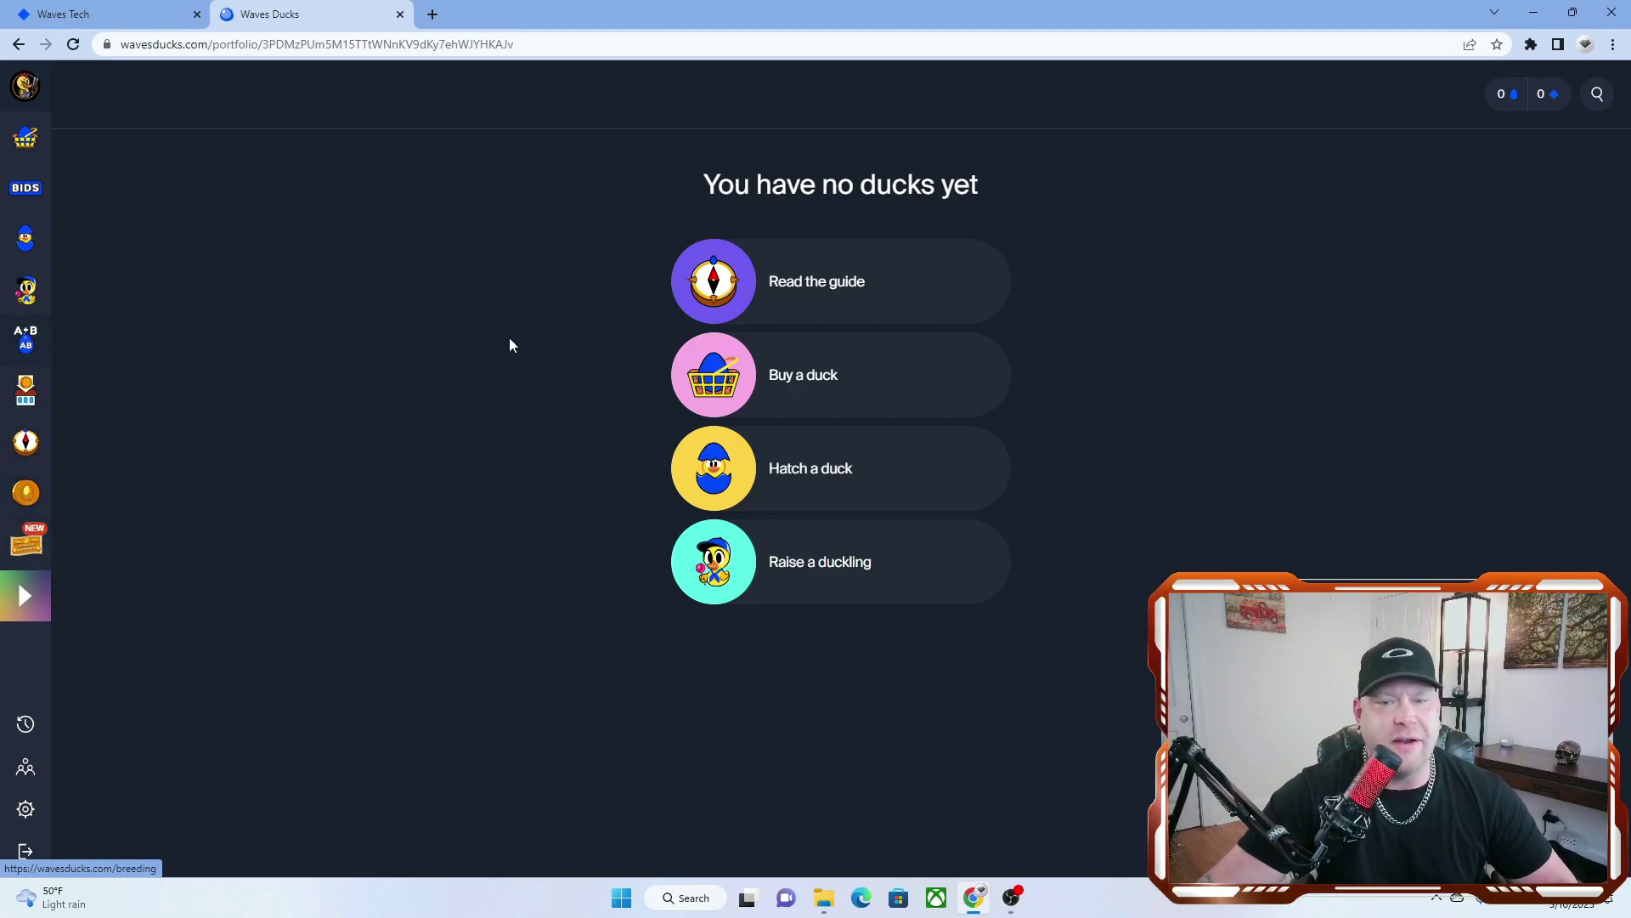
{"action": "left_click", "coordinate": [787, 385]}
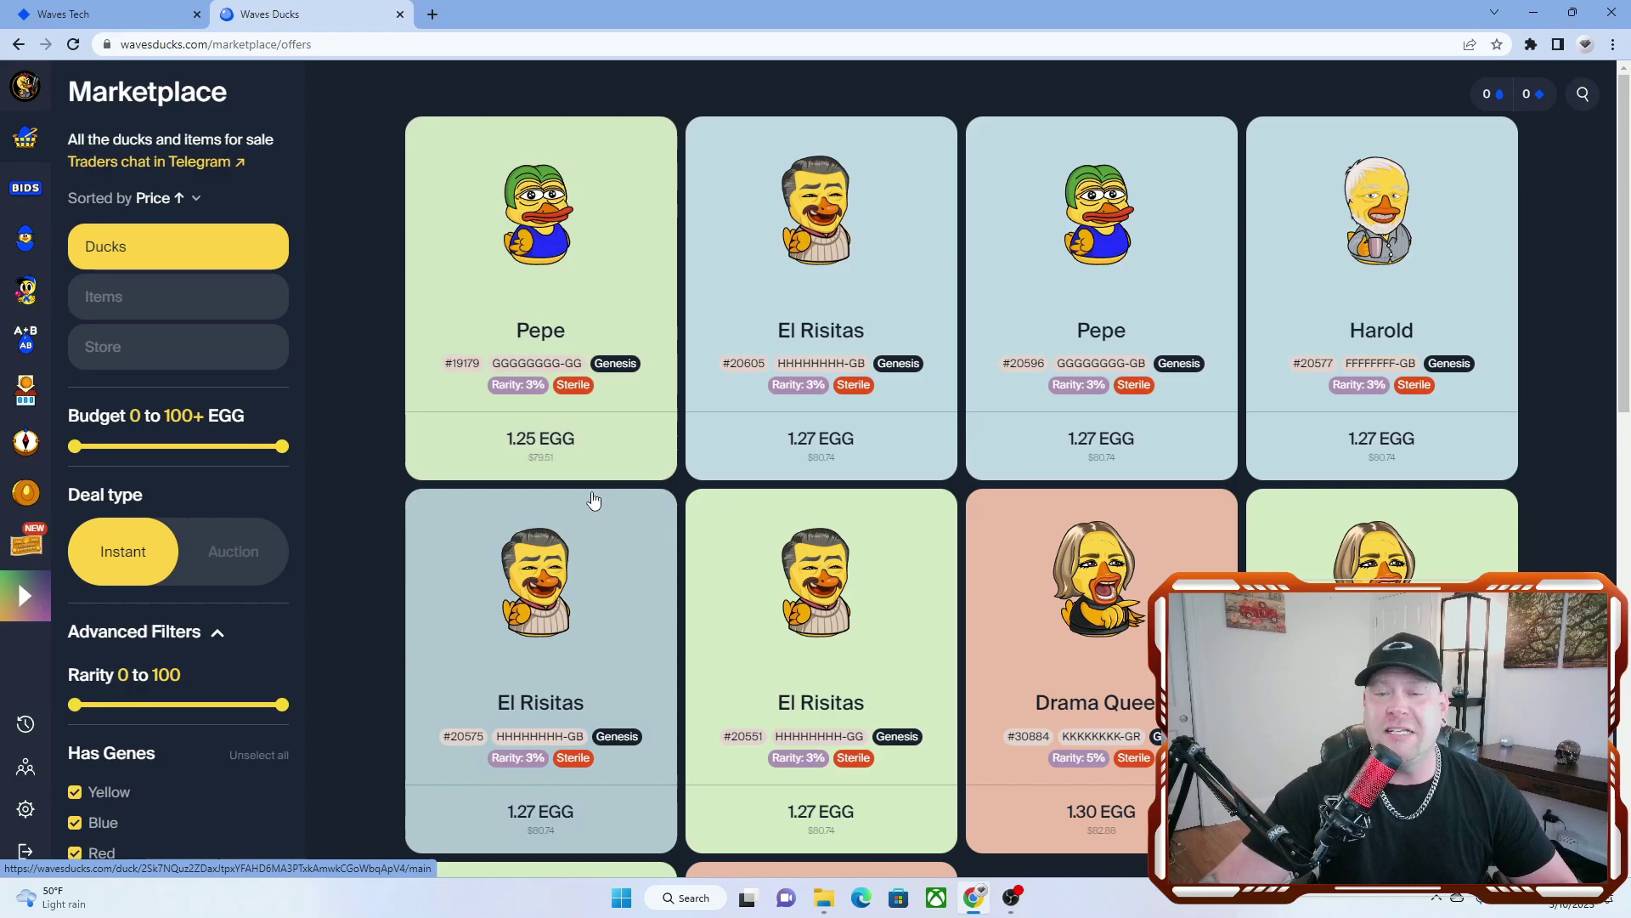
{"action": "scroll", "coordinate": [490, 363], "scroll_direction": "down", "scroll_amount": 1}
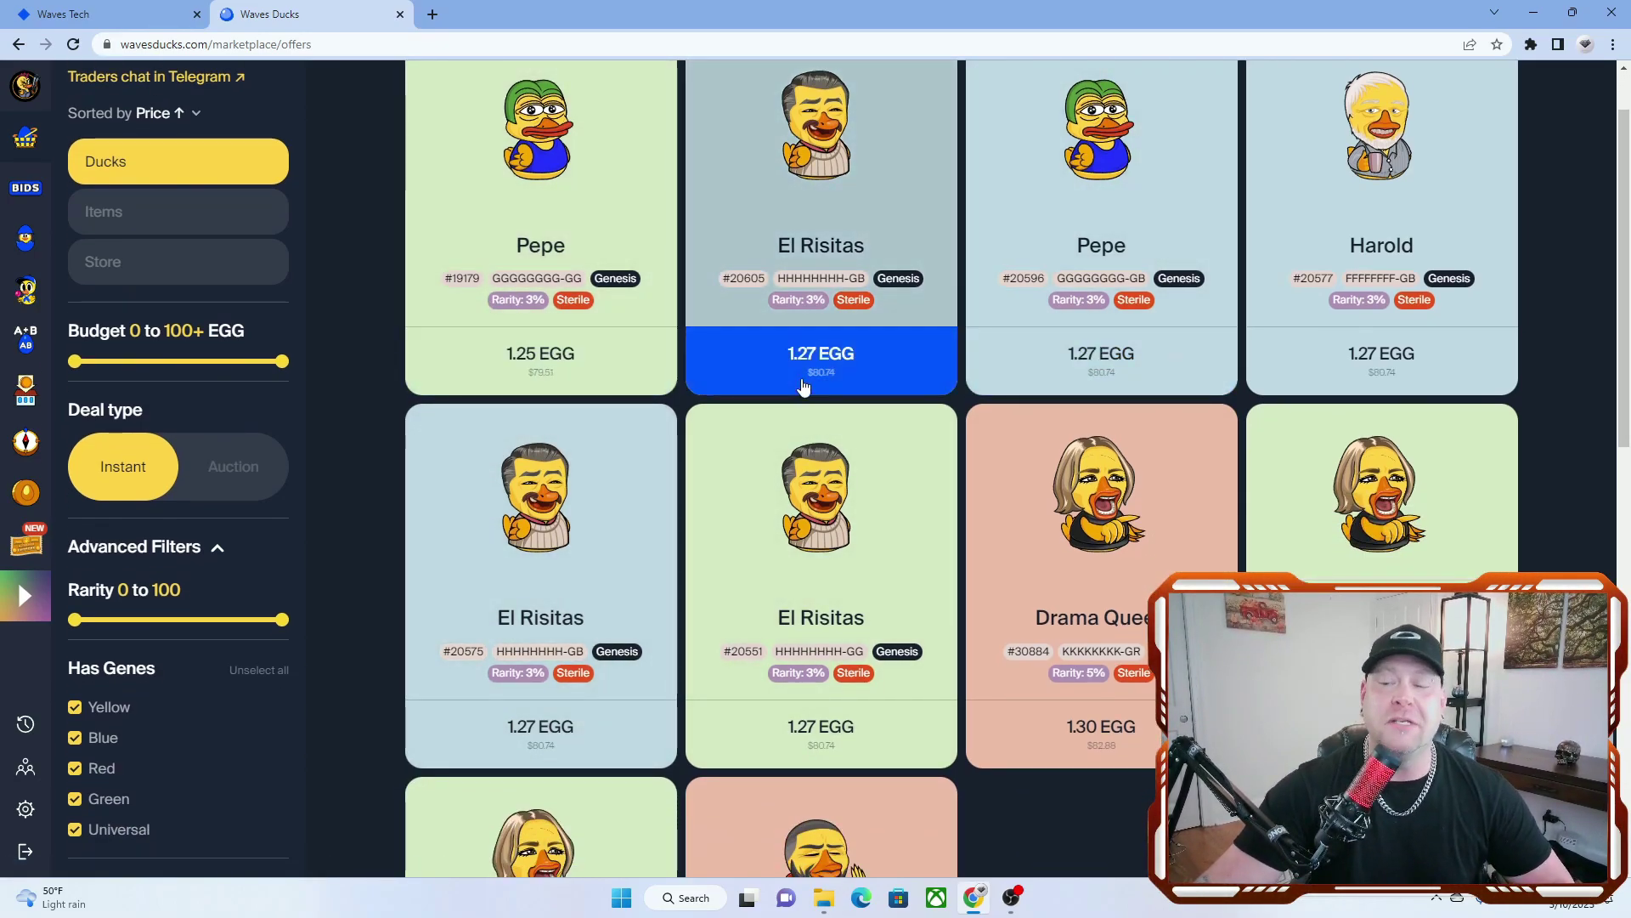
{"action": "scroll", "coordinate": [791, 382], "scroll_direction": "down", "scroll_amount": 2}
{"action": "scroll", "coordinate": [765, 384], "scroll_direction": "down", "scroll_amount": 2}
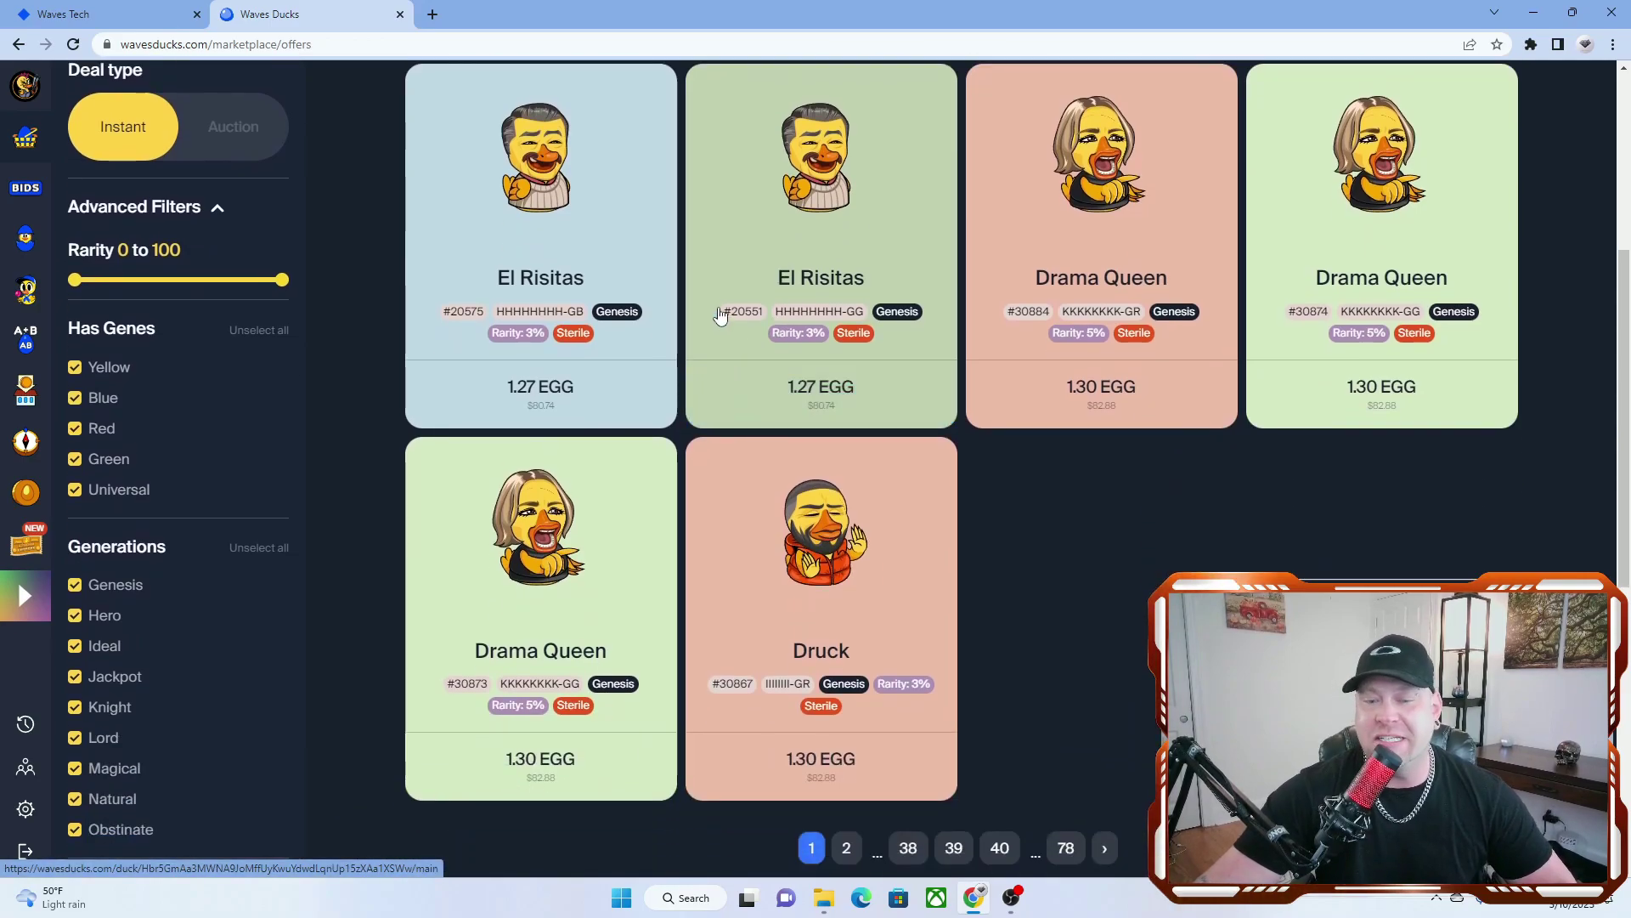
{"action": "scroll", "coordinate": [749, 536], "scroll_direction": "up", "scroll_amount": 5}
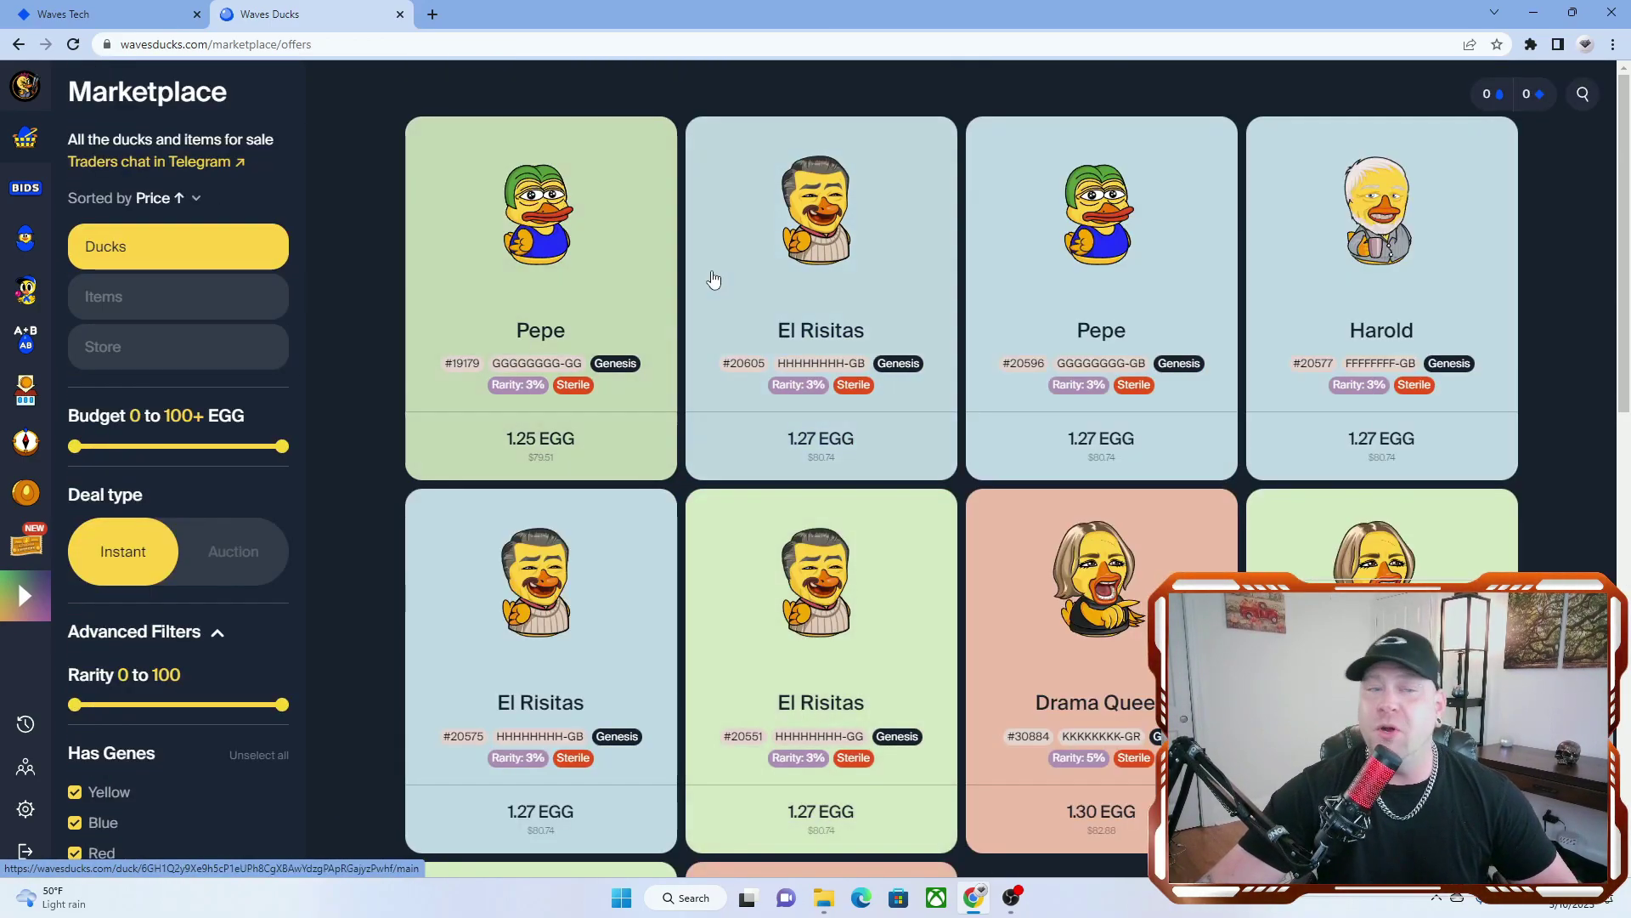
{"action": "scroll", "coordinate": [708, 300], "scroll_direction": "down", "scroll_amount": 3}
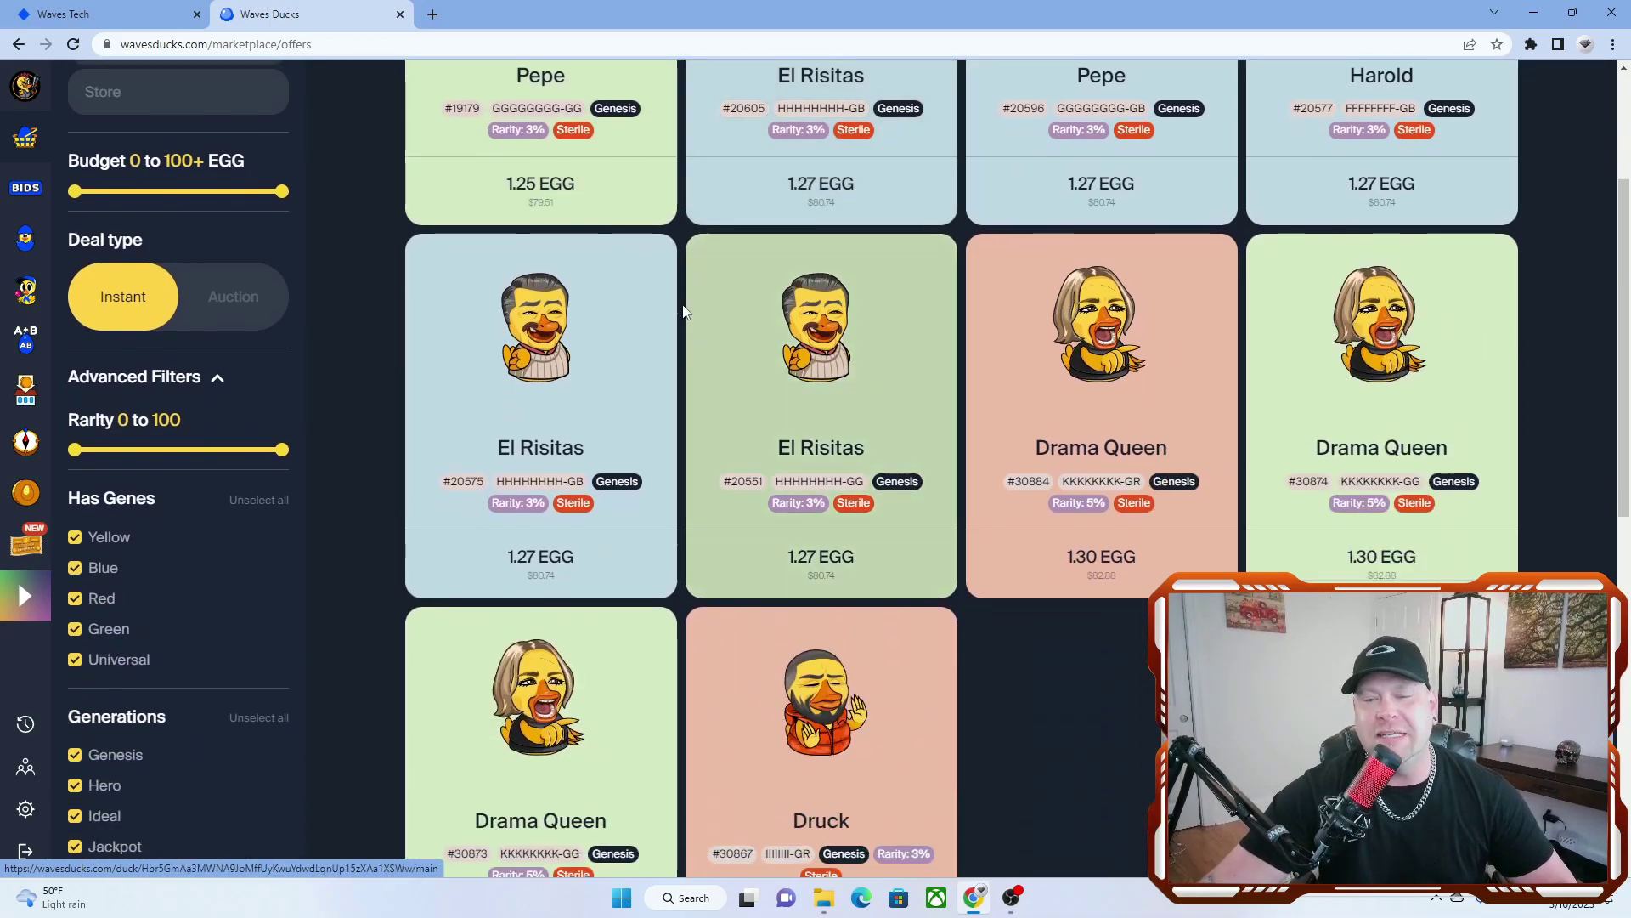
{"action": "scroll", "coordinate": [644, 303], "scroll_direction": "down", "scroll_amount": 1}
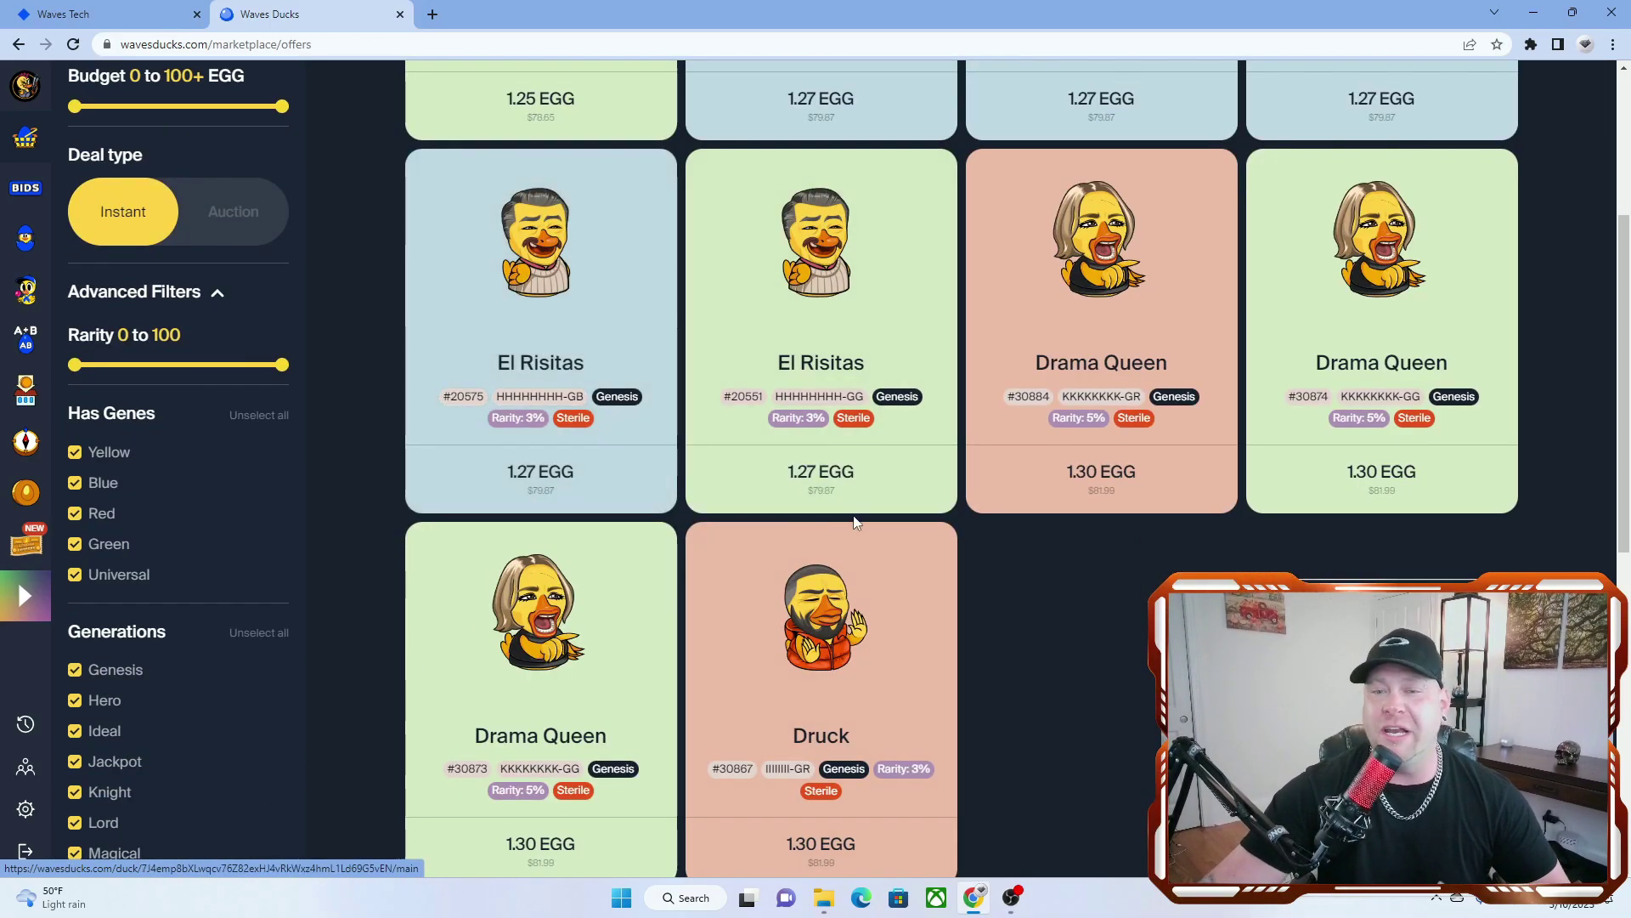
{"action": "scroll", "coordinate": [693, 459], "scroll_direction": "up", "scroll_amount": 1}
{"action": "scroll", "coordinate": [684, 536], "scroll_direction": "up", "scroll_amount": 3}
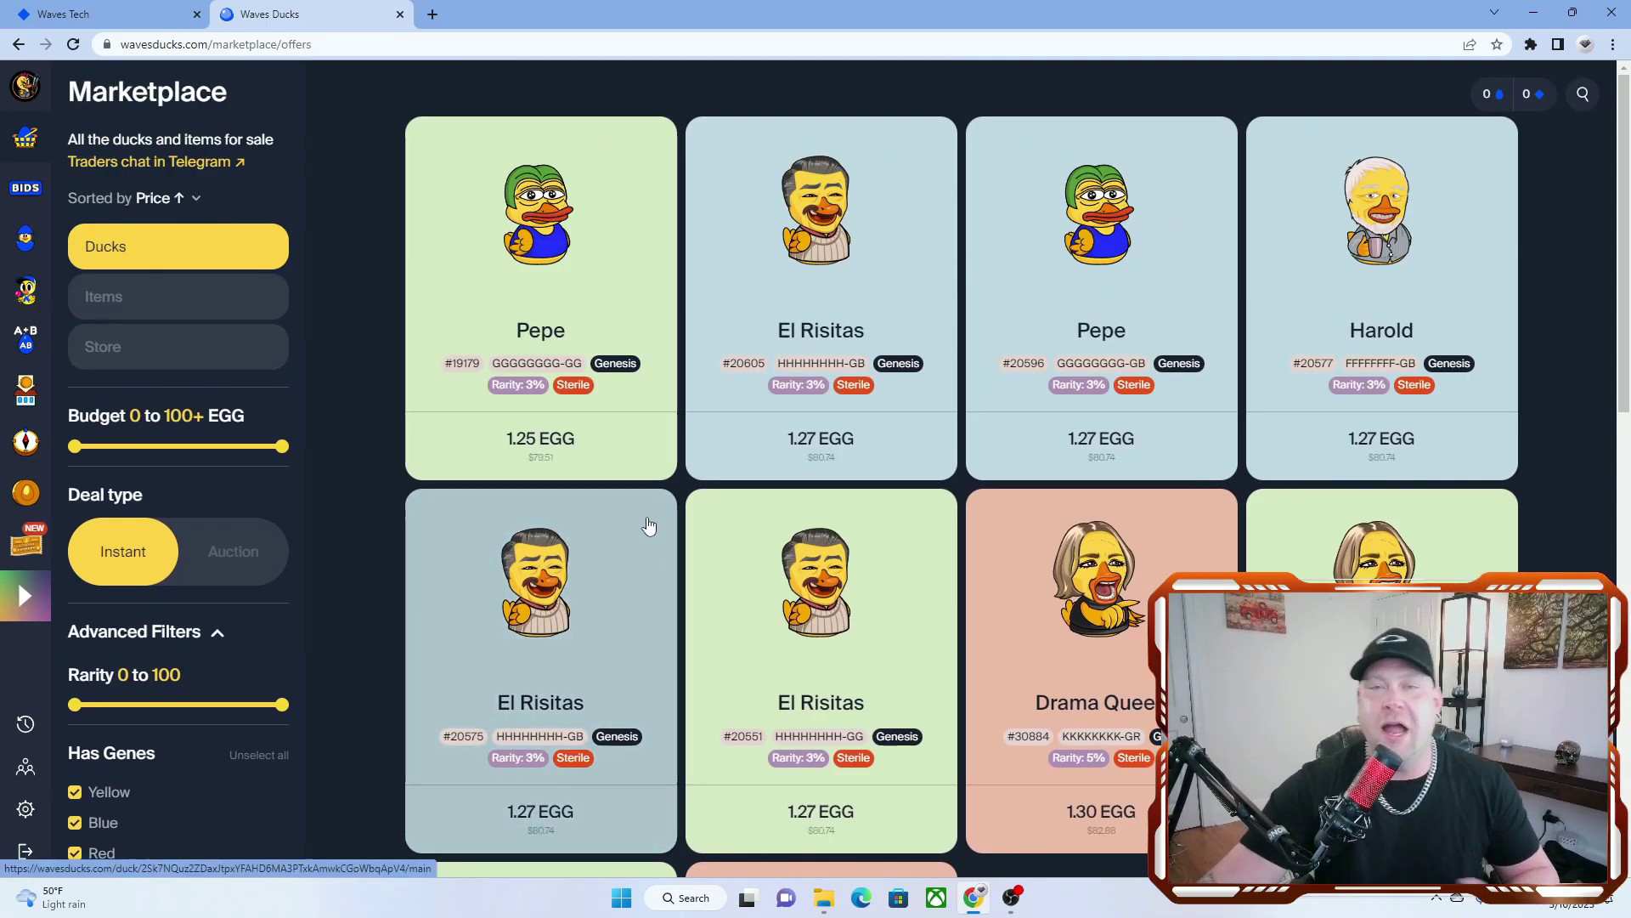
{"action": "left_click", "coordinate": [76, 13]}
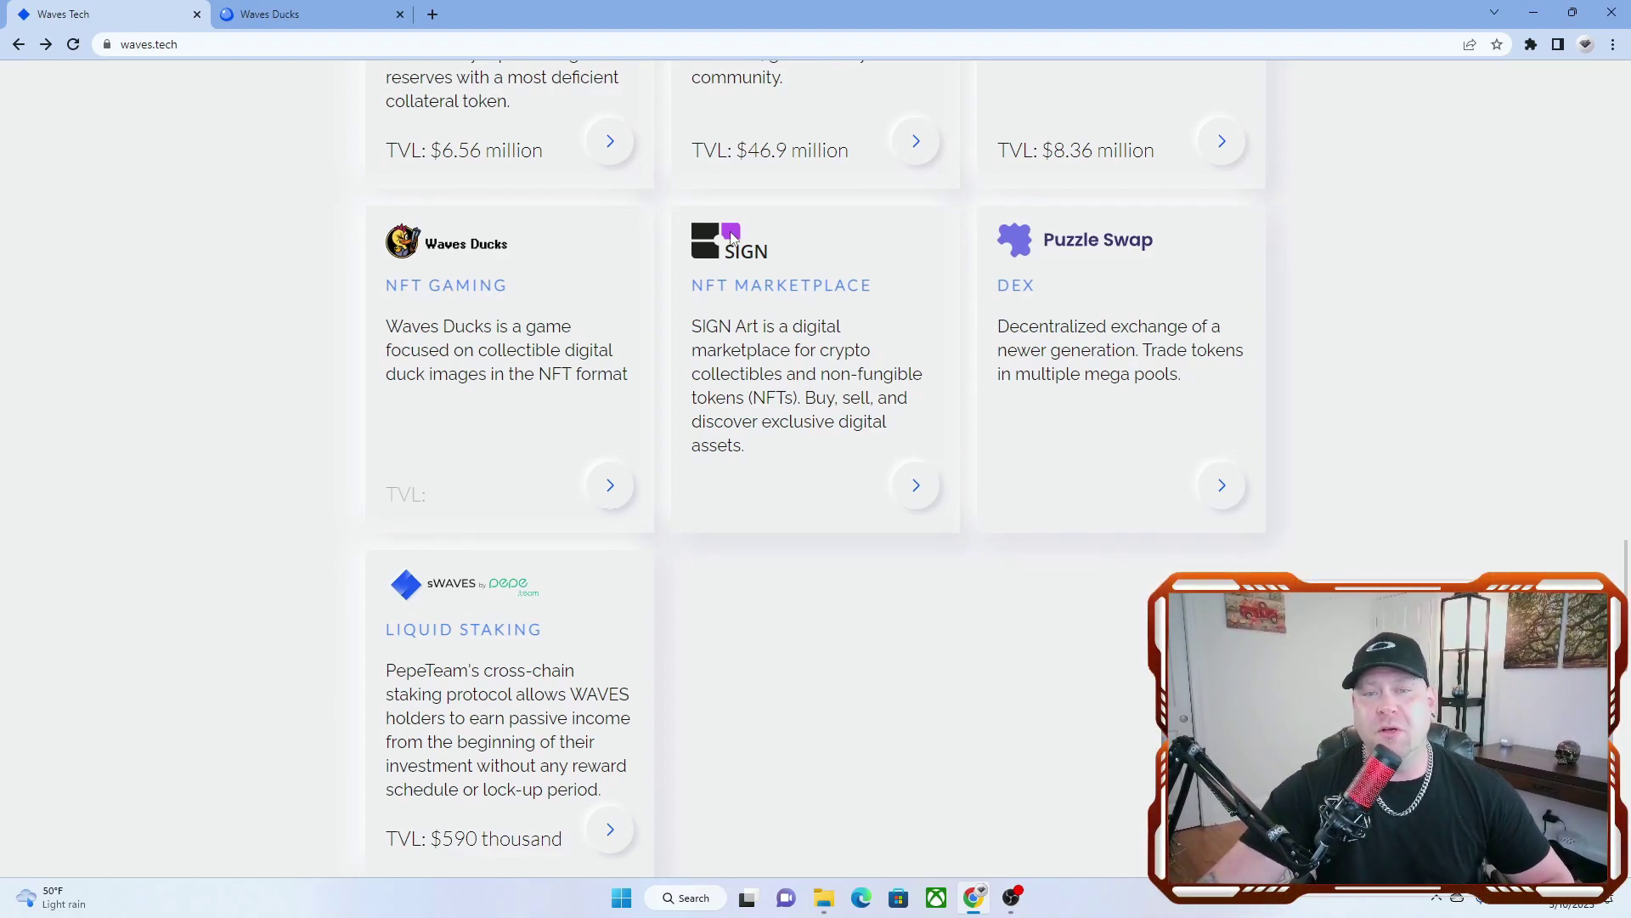
Open the SIGN Art marketplace from its project card, then close it.
{"action": "left_click", "coordinate": [913, 485]}
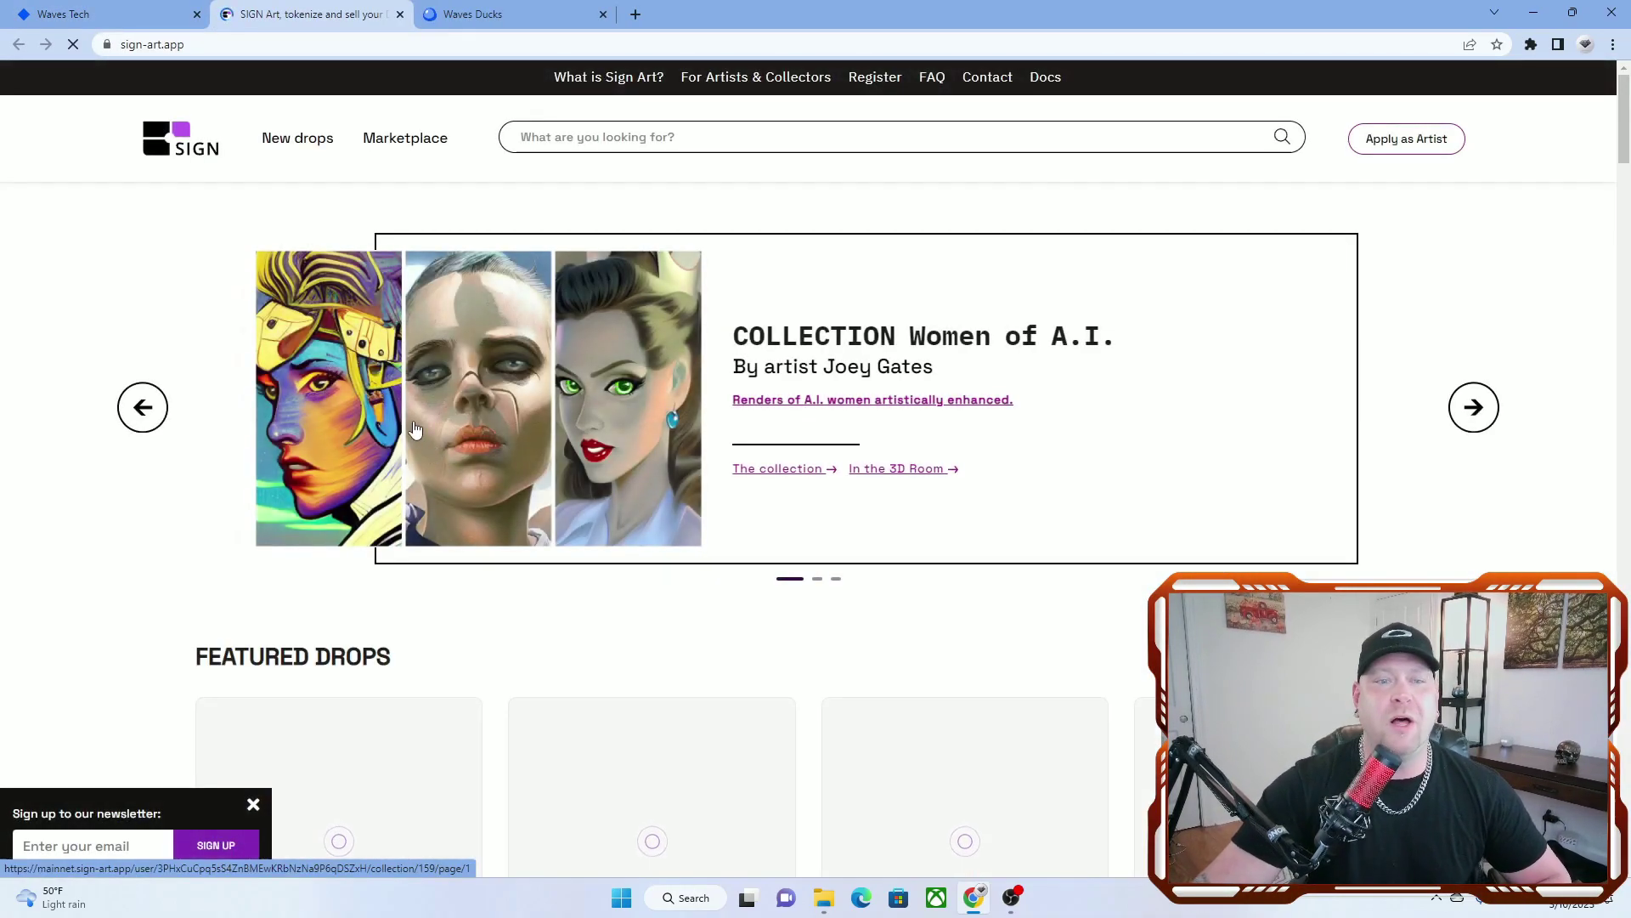
{"action": "left_click", "coordinate": [399, 14]}
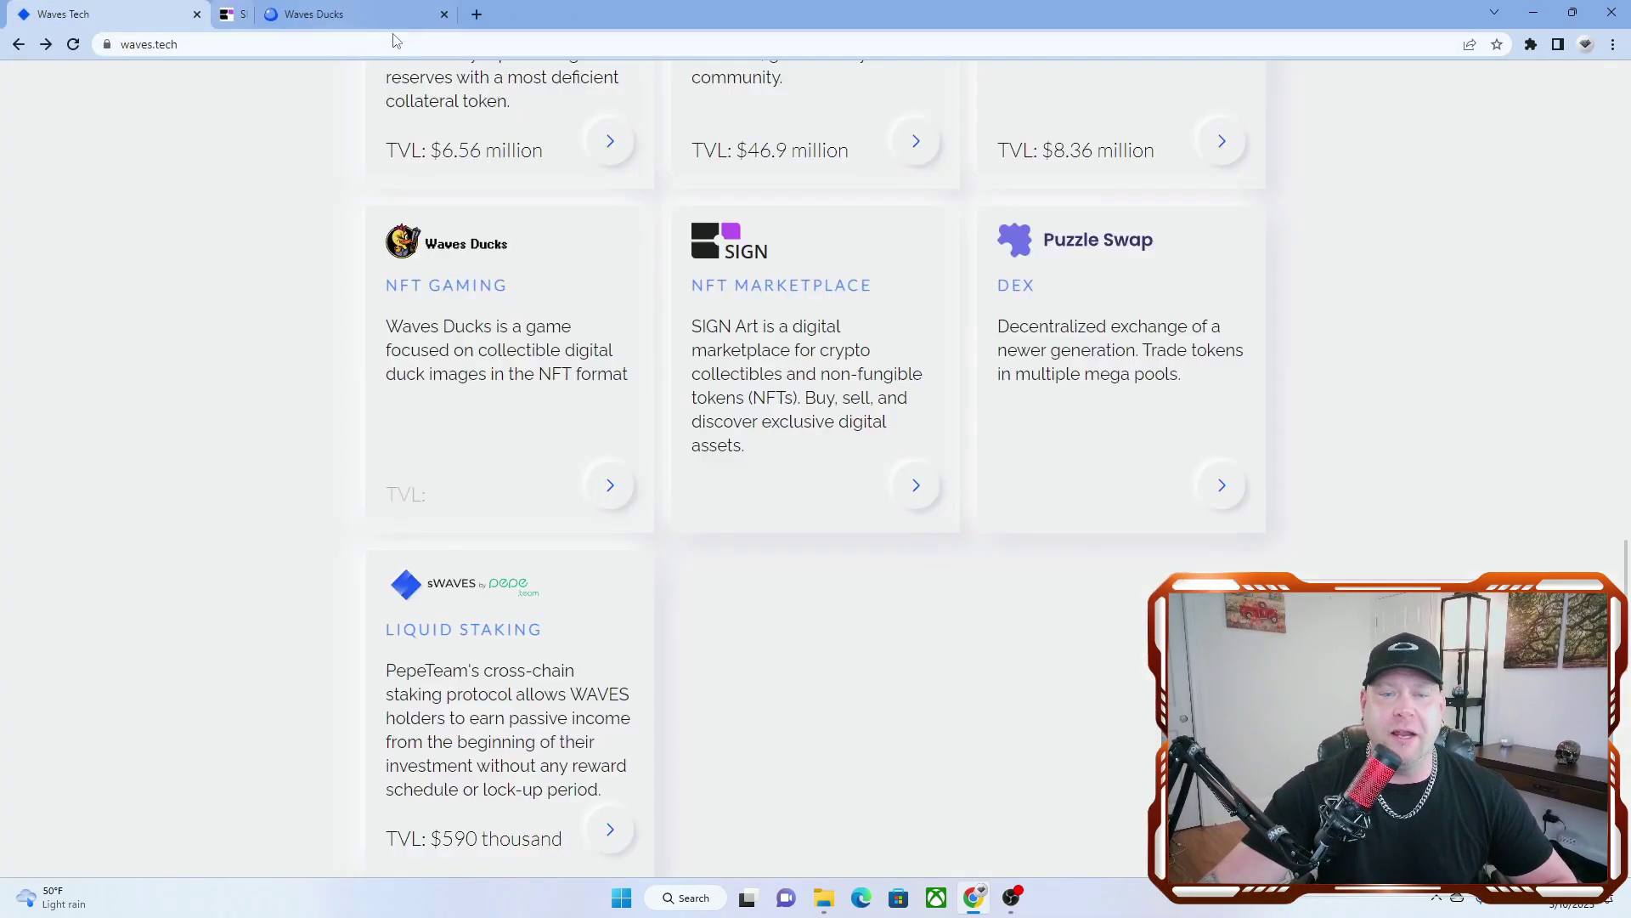
{"action": "scroll", "coordinate": [630, 669], "scroll_direction": "down", "scroll_amount": 5}
{"action": "scroll", "coordinate": [630, 668], "scroll_direction": "down", "scroll_amount": 3}
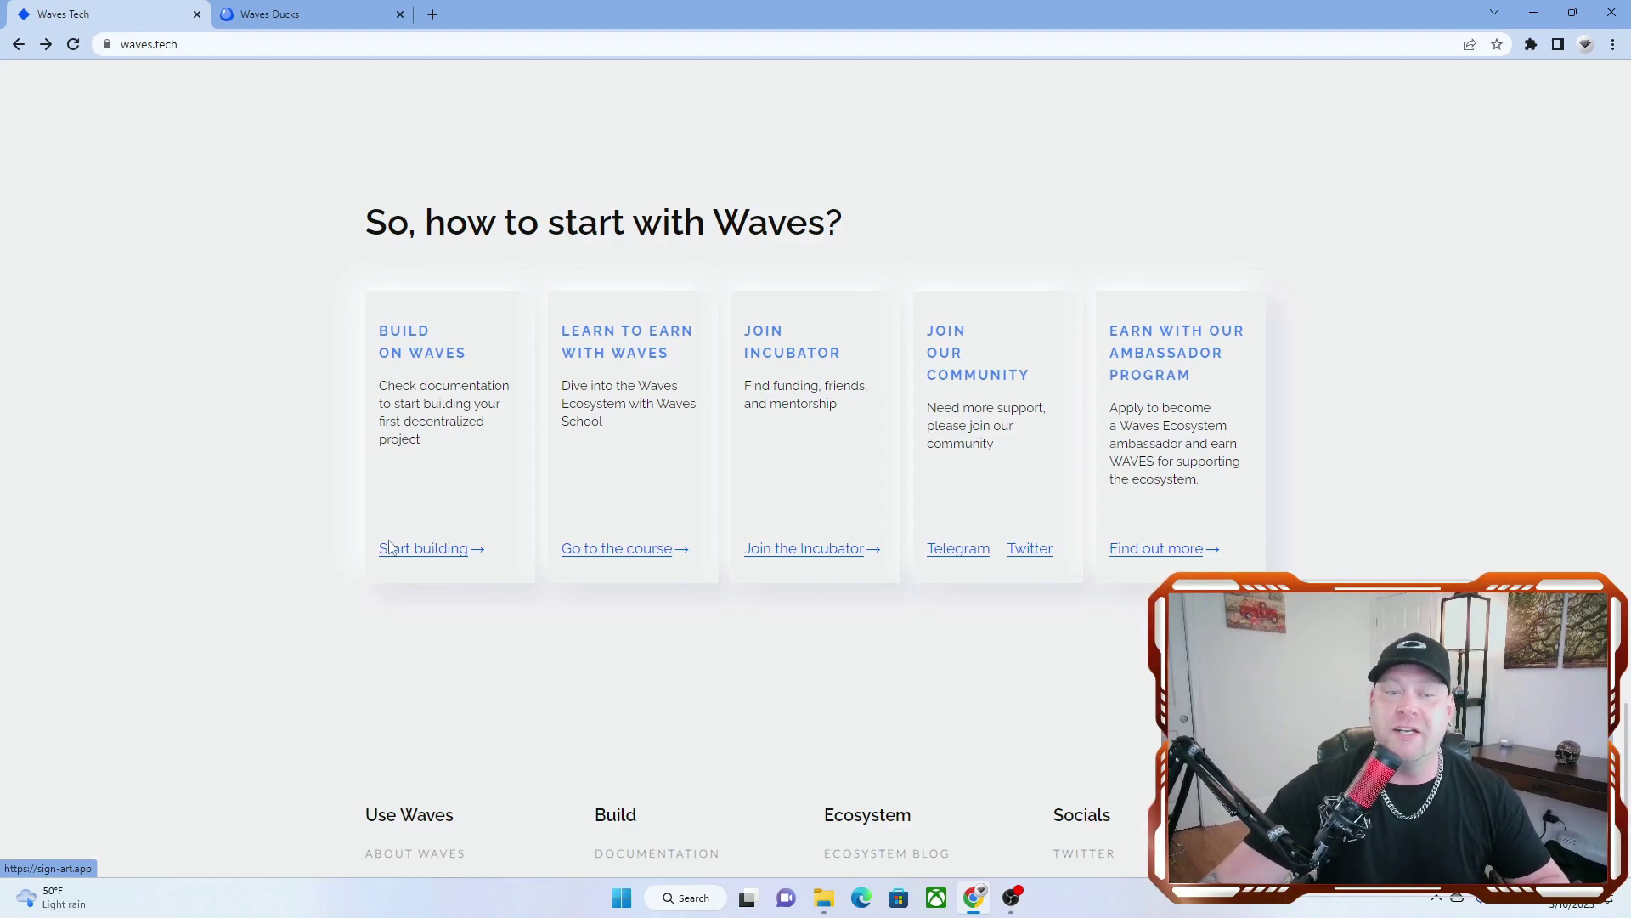
Open docs.waves.tech via Start building and go to the Launch a node guide.
{"action": "left_click", "coordinate": [419, 551]}
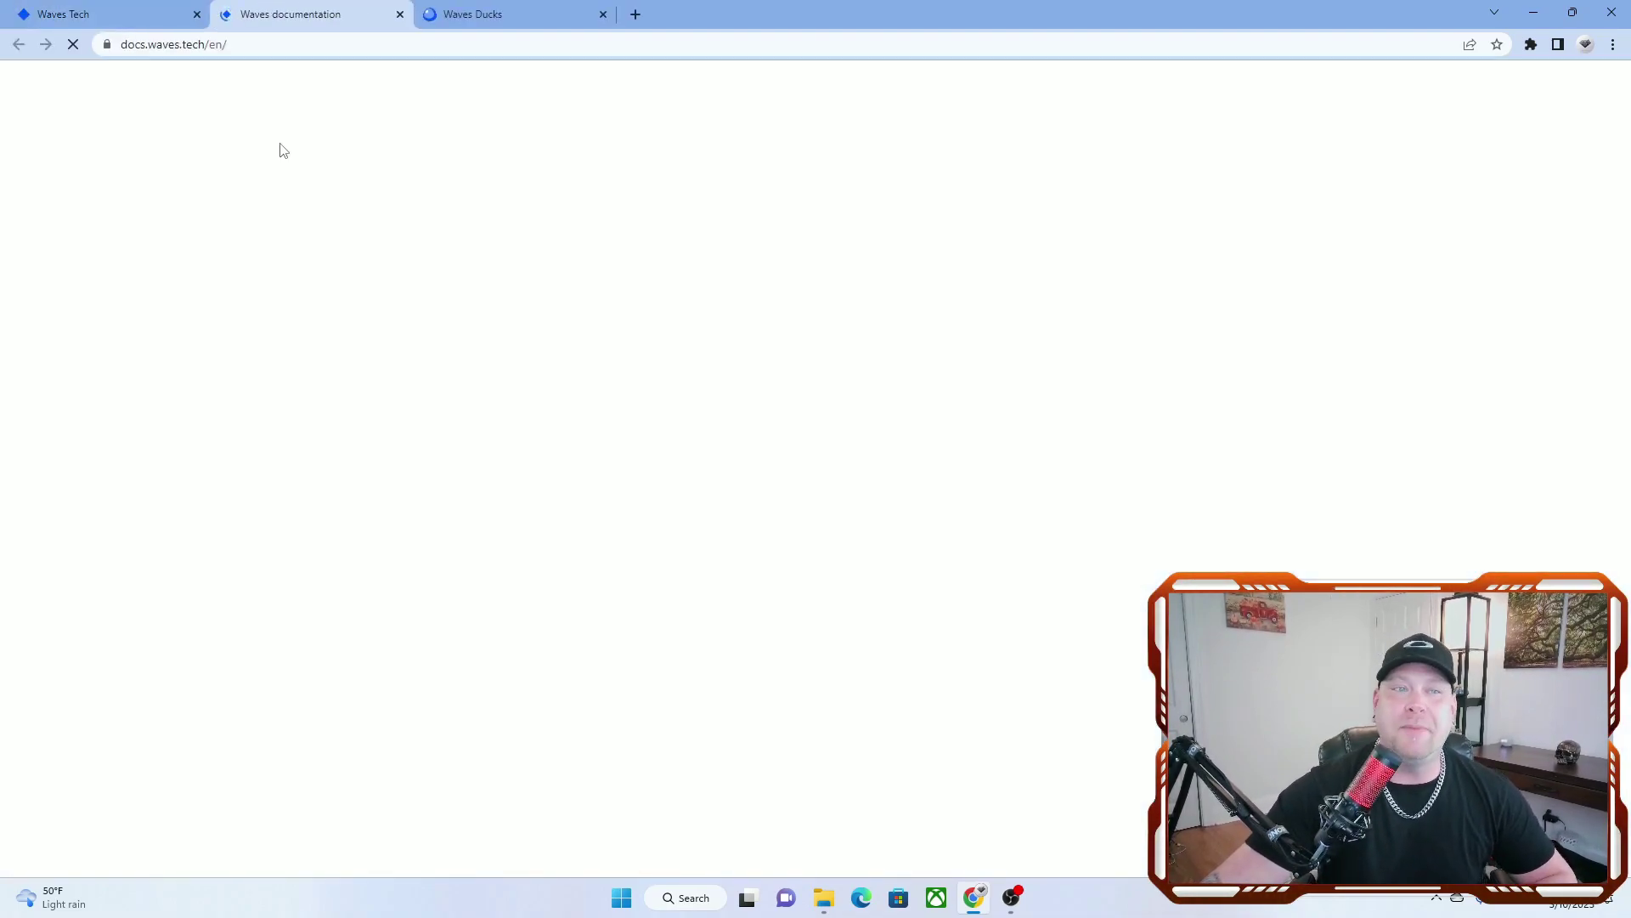
{"action": "scroll", "coordinate": [411, 408], "scroll_direction": "down", "scroll_amount": 2}
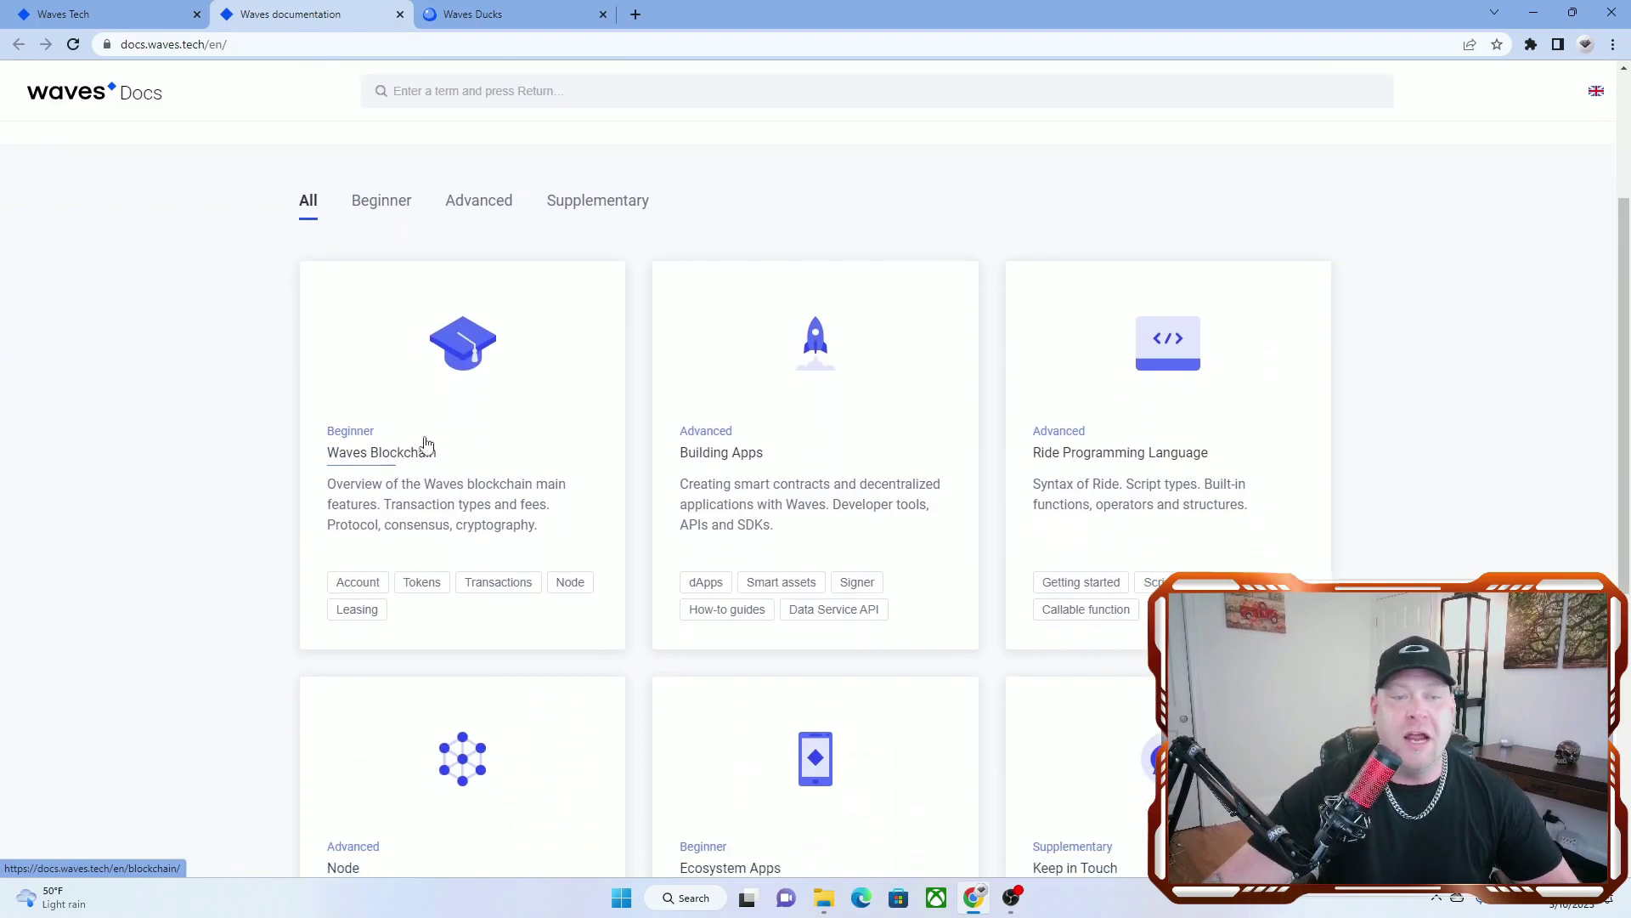
{"action": "scroll", "coordinate": [508, 532], "scroll_direction": "down", "scroll_amount": 3}
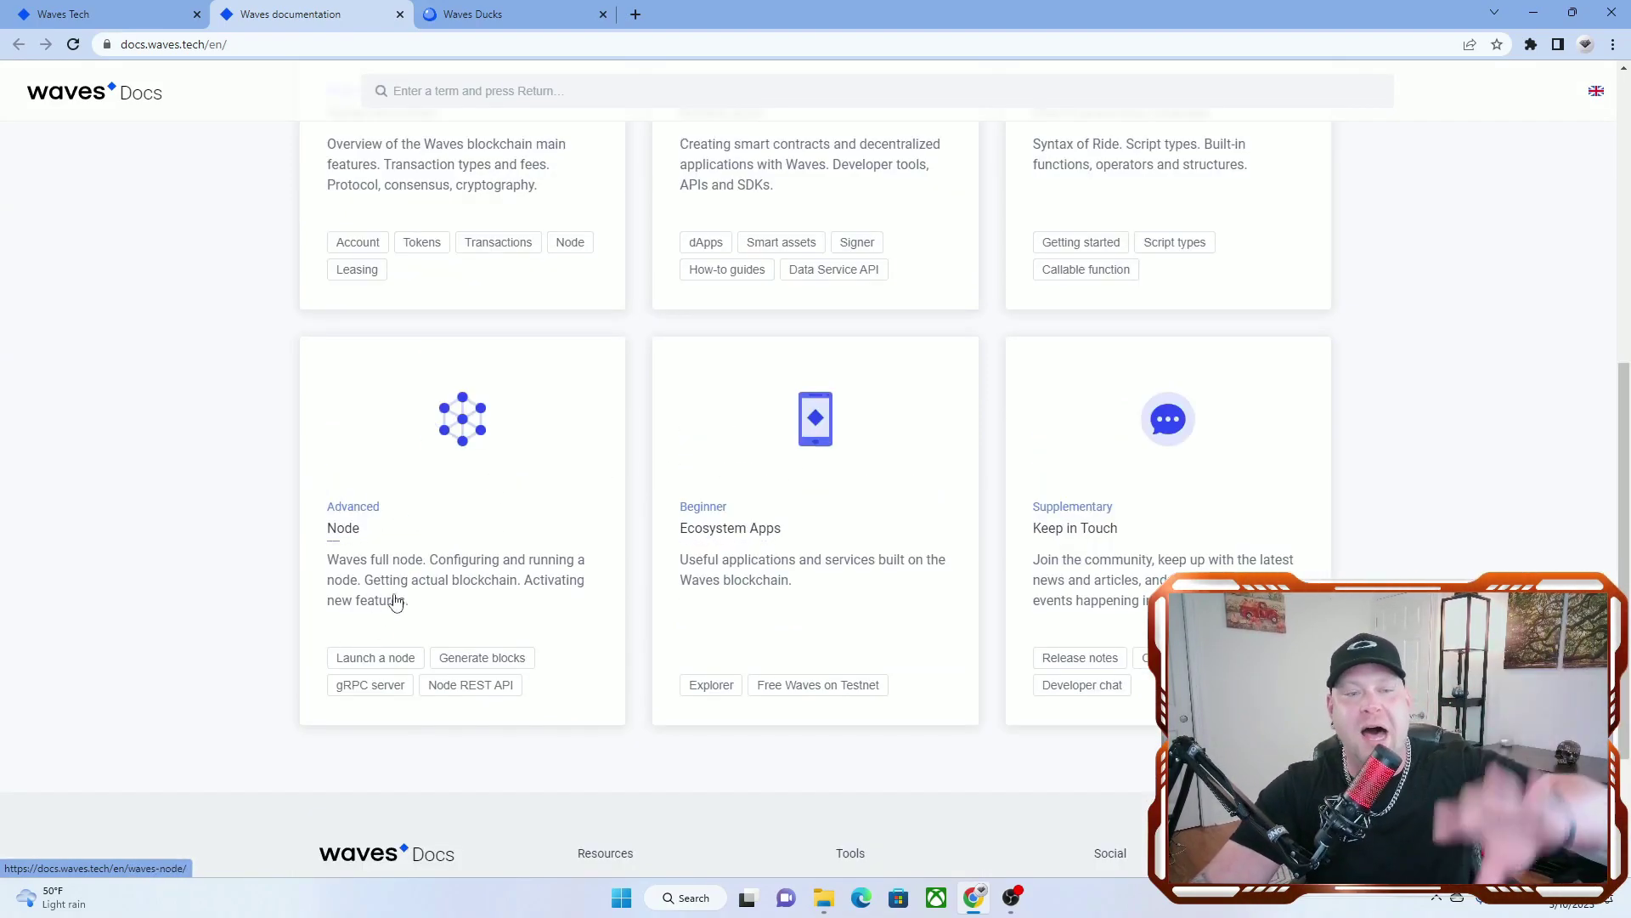
{"action": "left_click", "coordinate": [398, 666]}
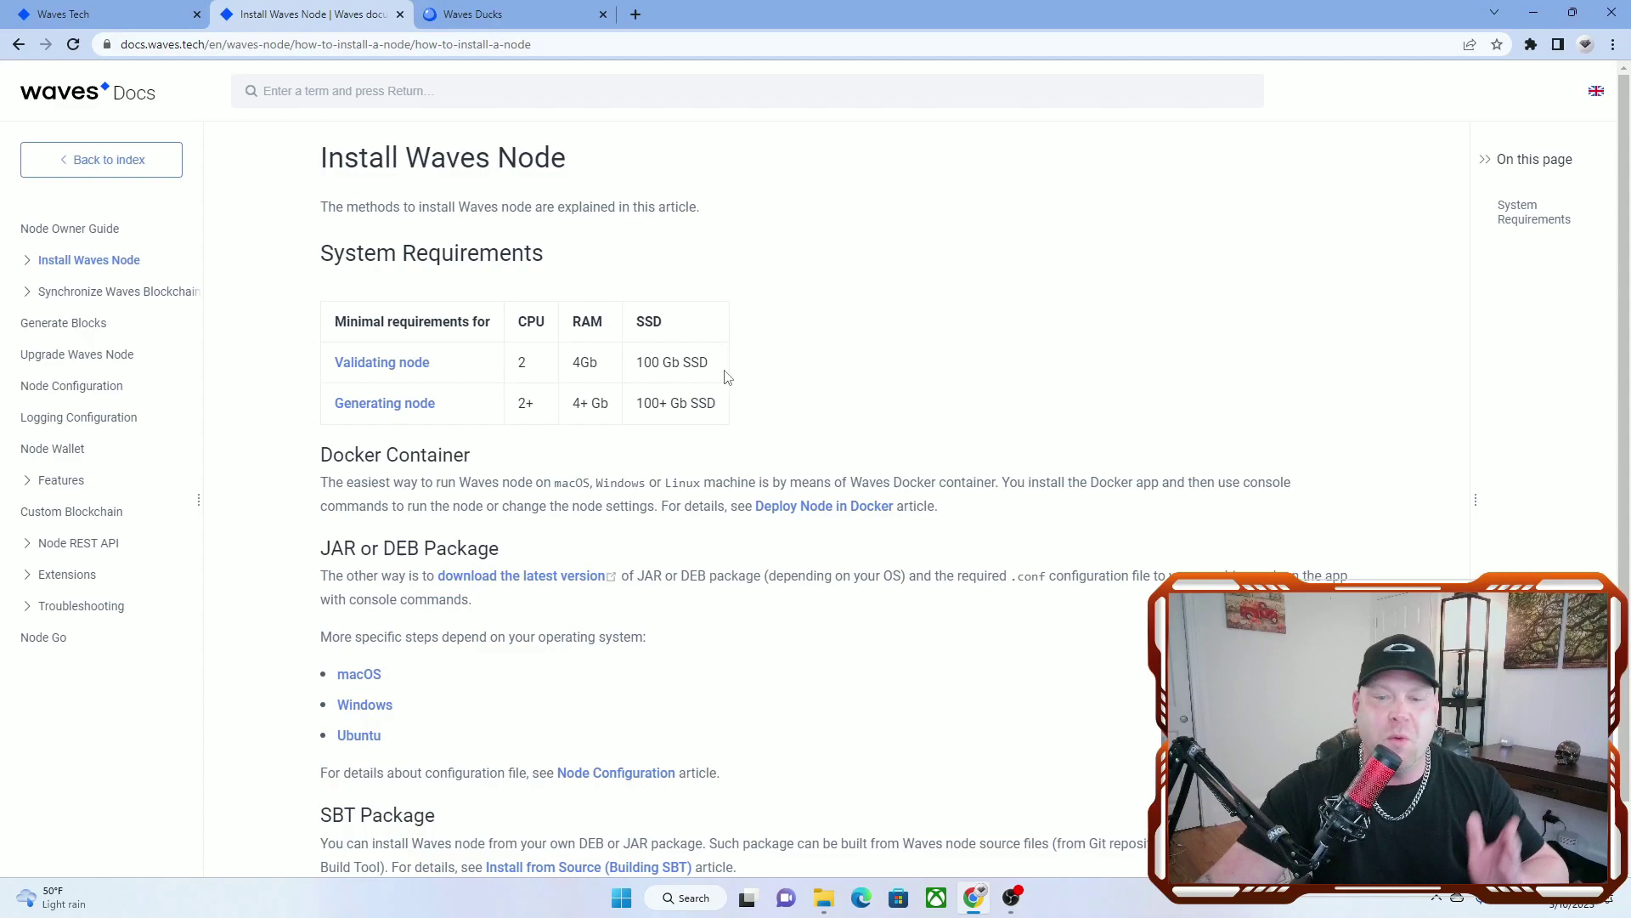
{"action": "scroll", "coordinate": [771, 218], "scroll_direction": "down", "scroll_amount": 1}
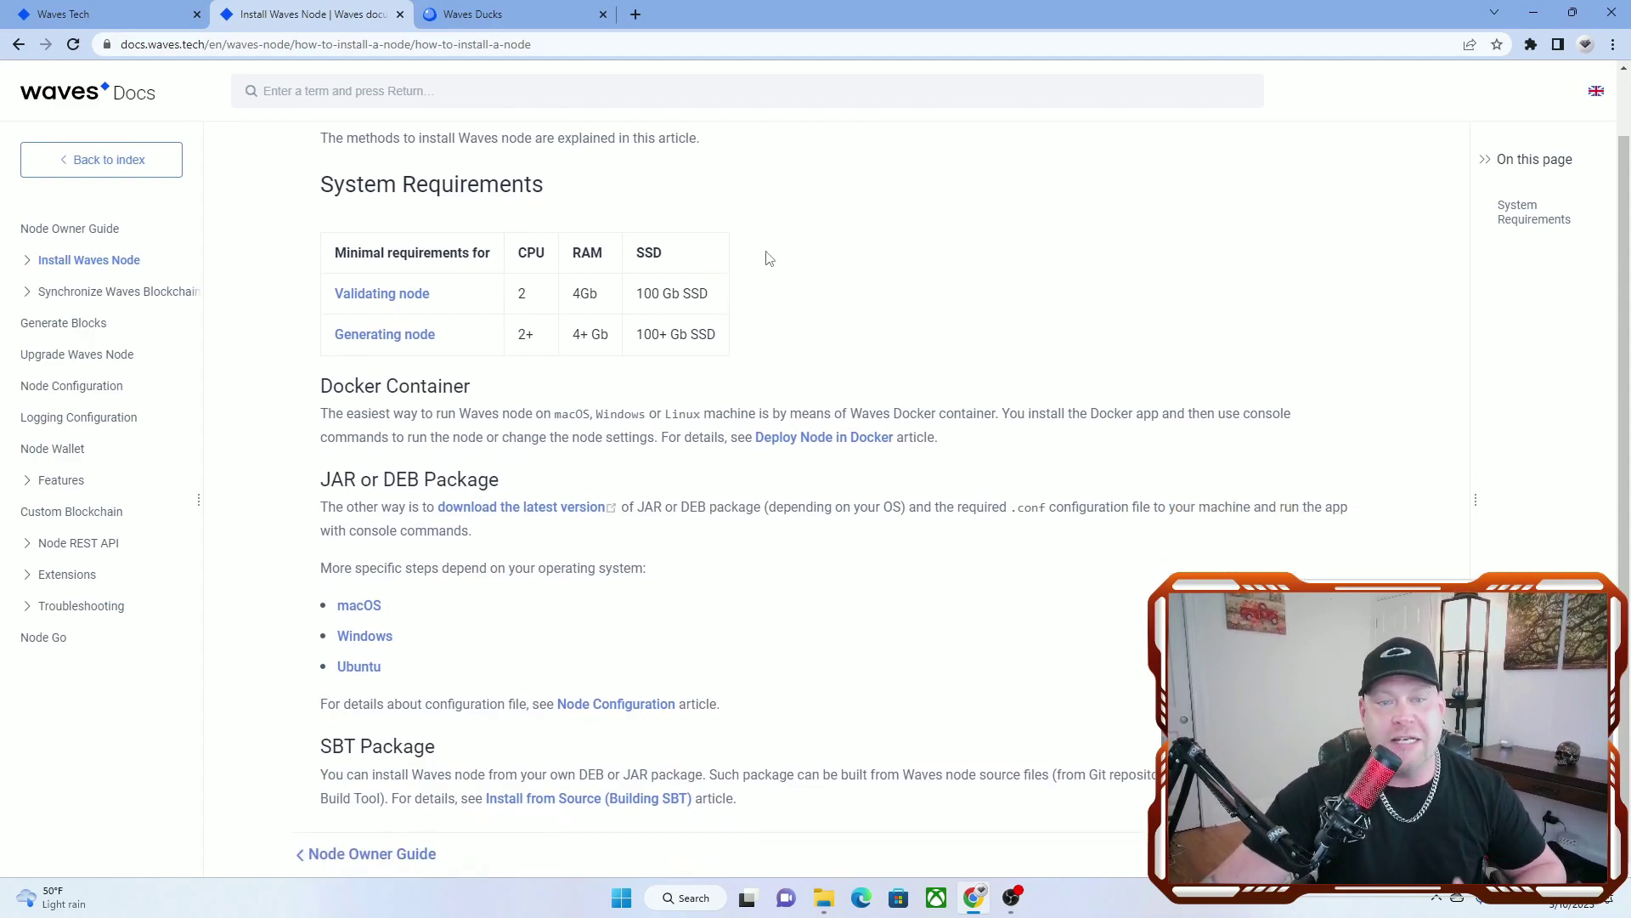
{"action": "scroll", "coordinate": [368, 294], "scroll_direction": "up", "scroll_amount": 1}
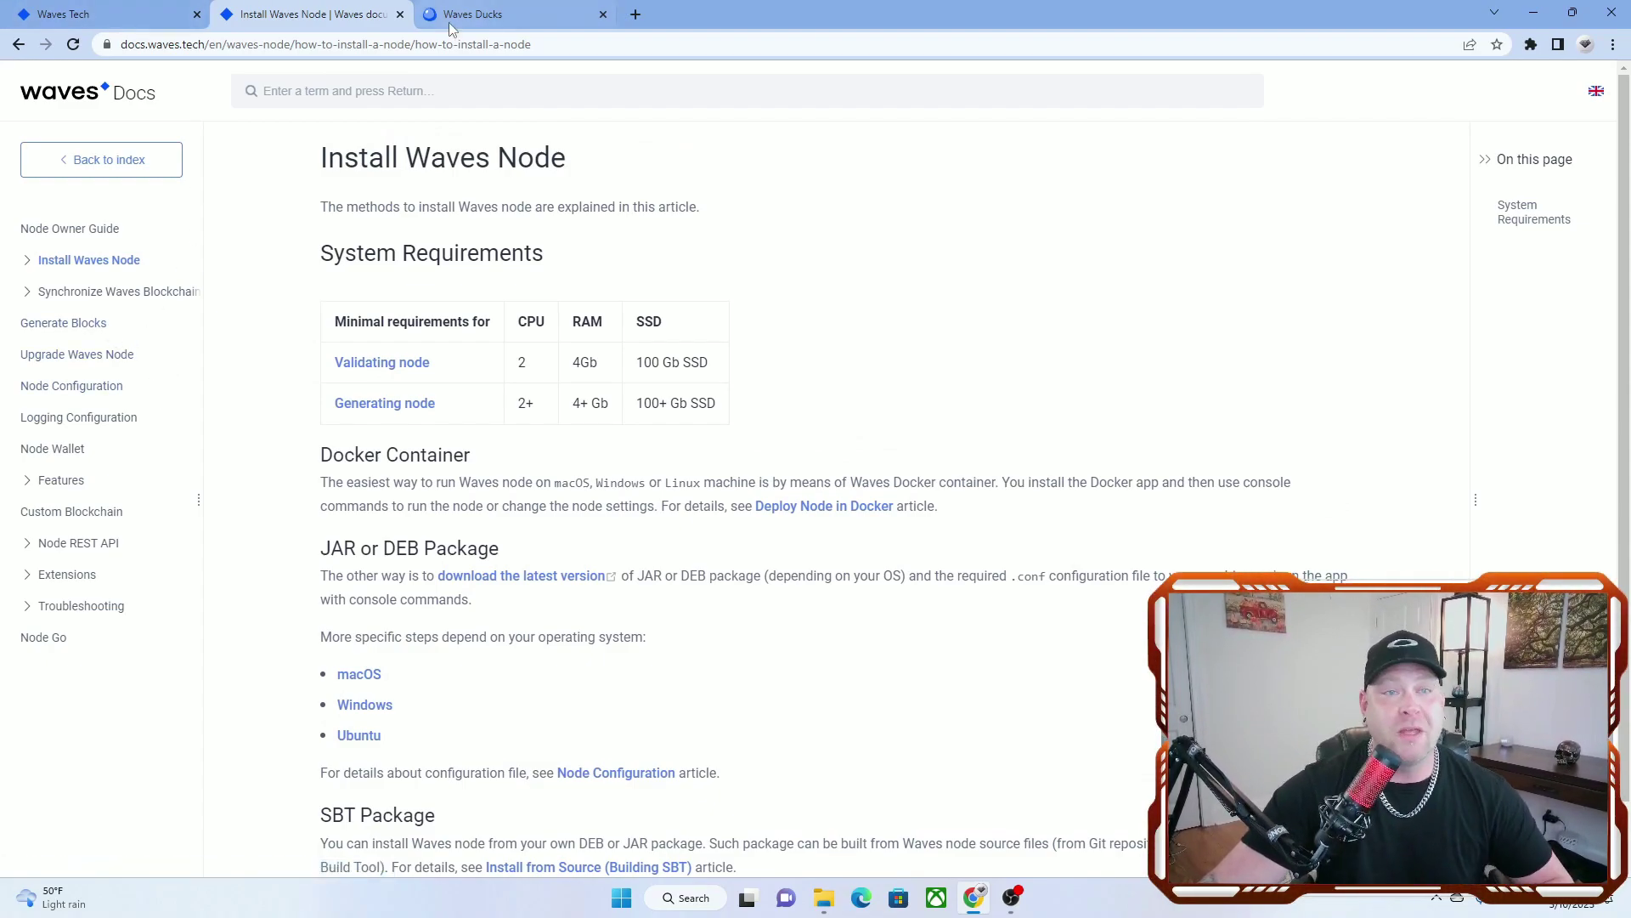
Close the node article, open the Waves School course, and briefly check the Ducks tab.
{"action": "left_click", "coordinate": [399, 15]}
{"action": "left_click", "coordinate": [641, 557]}
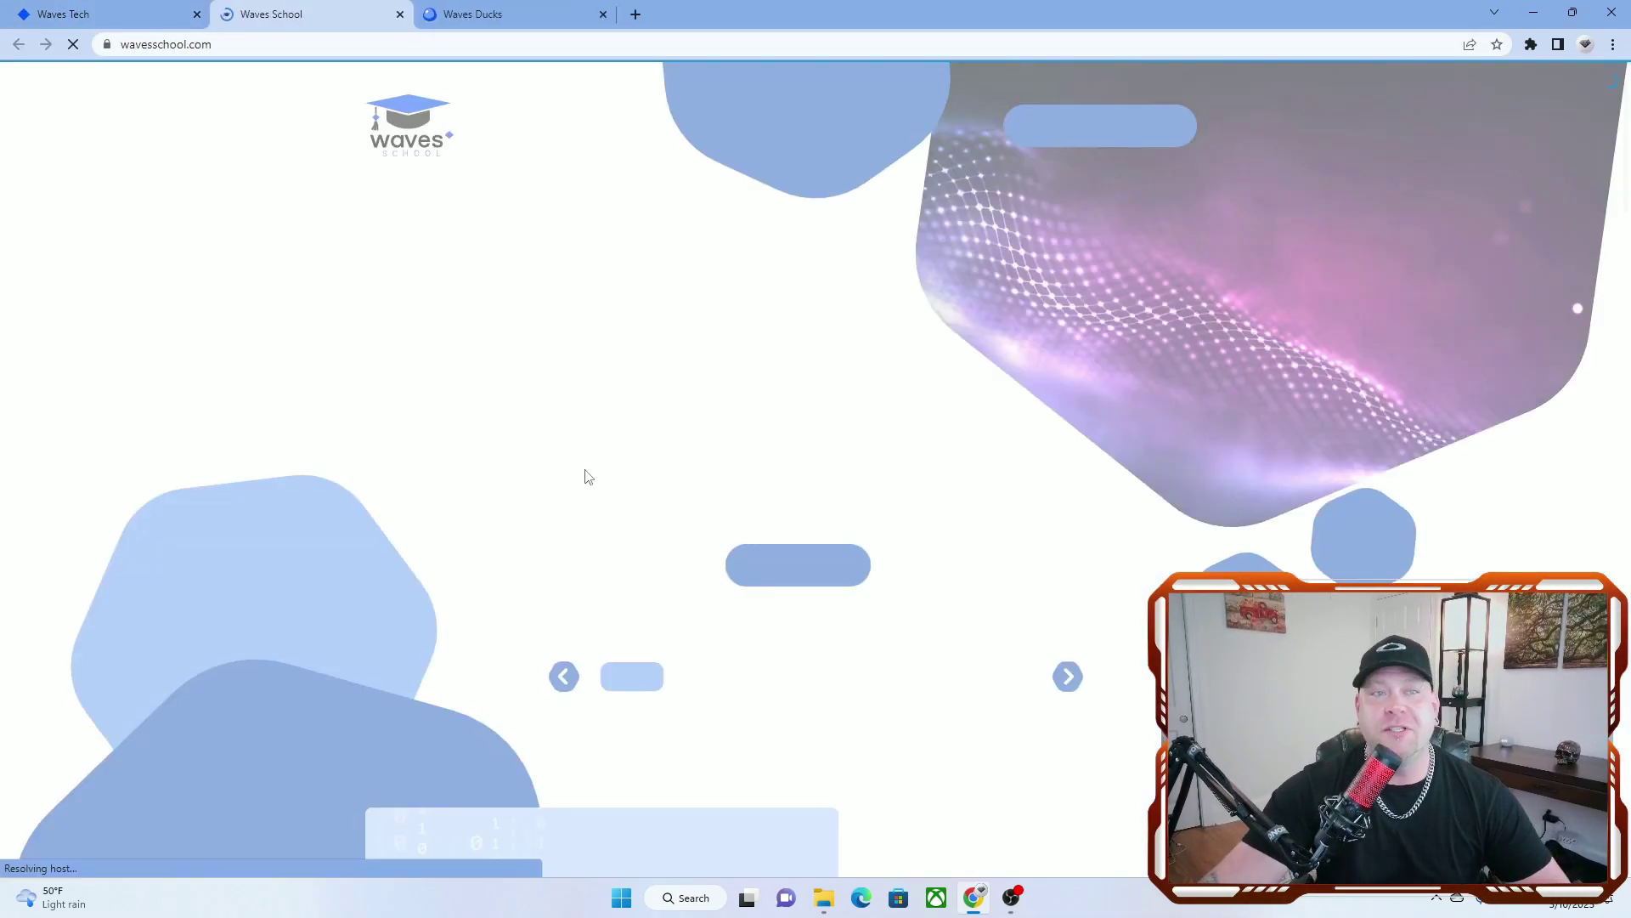
{"action": "scroll", "coordinate": [545, 528], "scroll_direction": "down", "scroll_amount": 2}
{"action": "scroll", "coordinate": [544, 528], "scroll_direction": "down", "scroll_amount": 1}
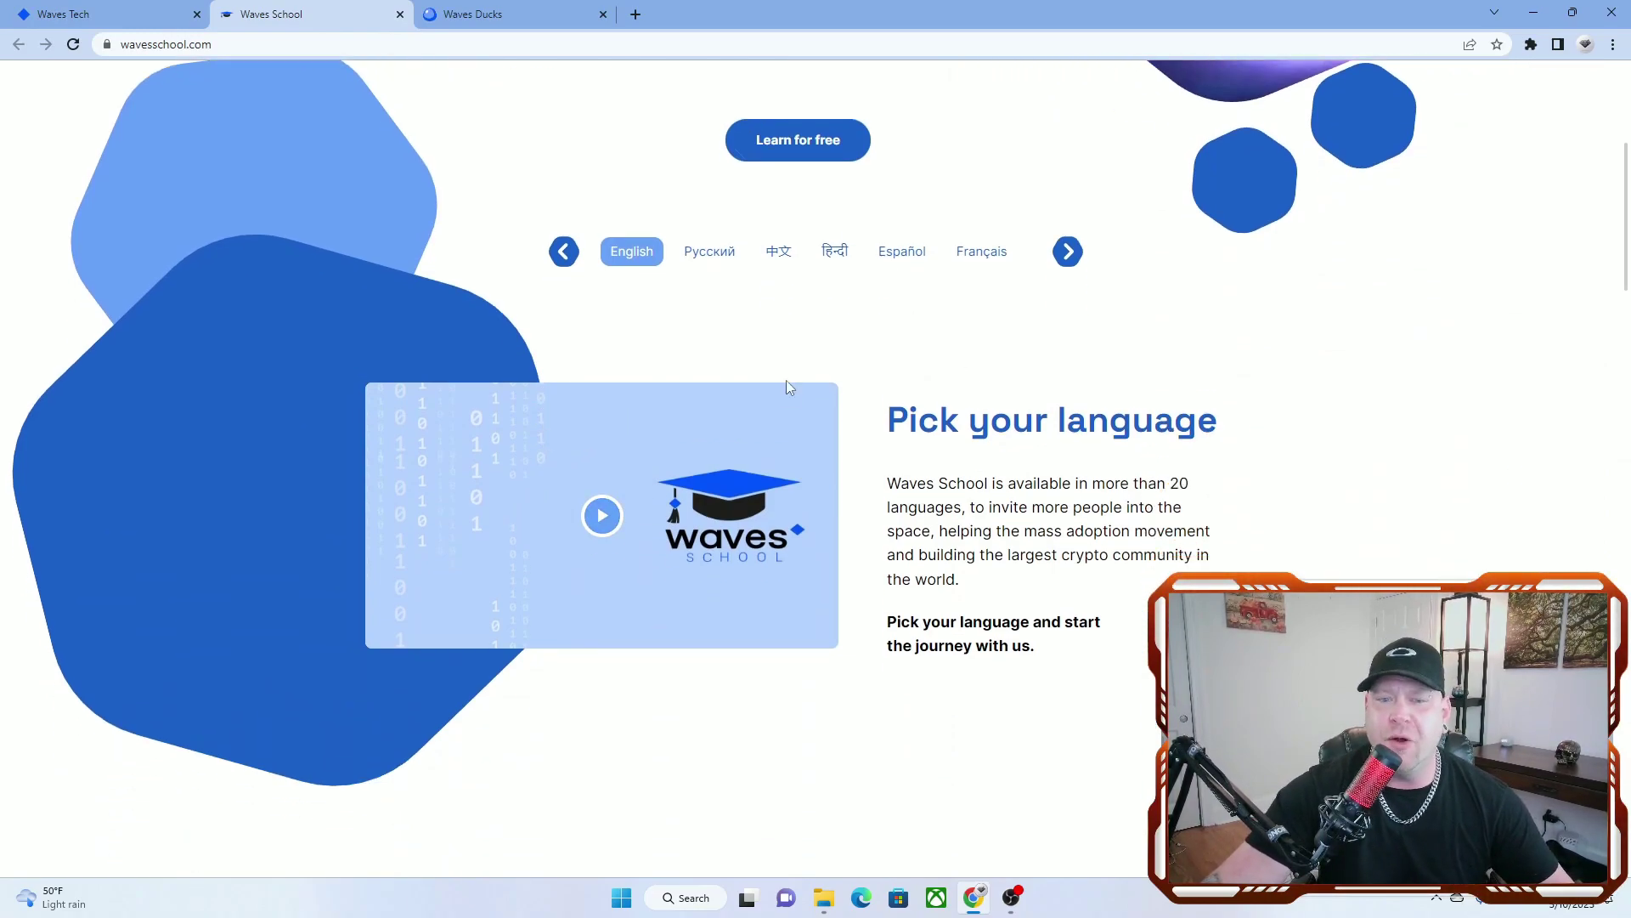
{"action": "scroll", "coordinate": [764, 393], "scroll_direction": "down", "scroll_amount": 3}
{"action": "scroll", "coordinate": [700, 397], "scroll_direction": "down", "scroll_amount": 1}
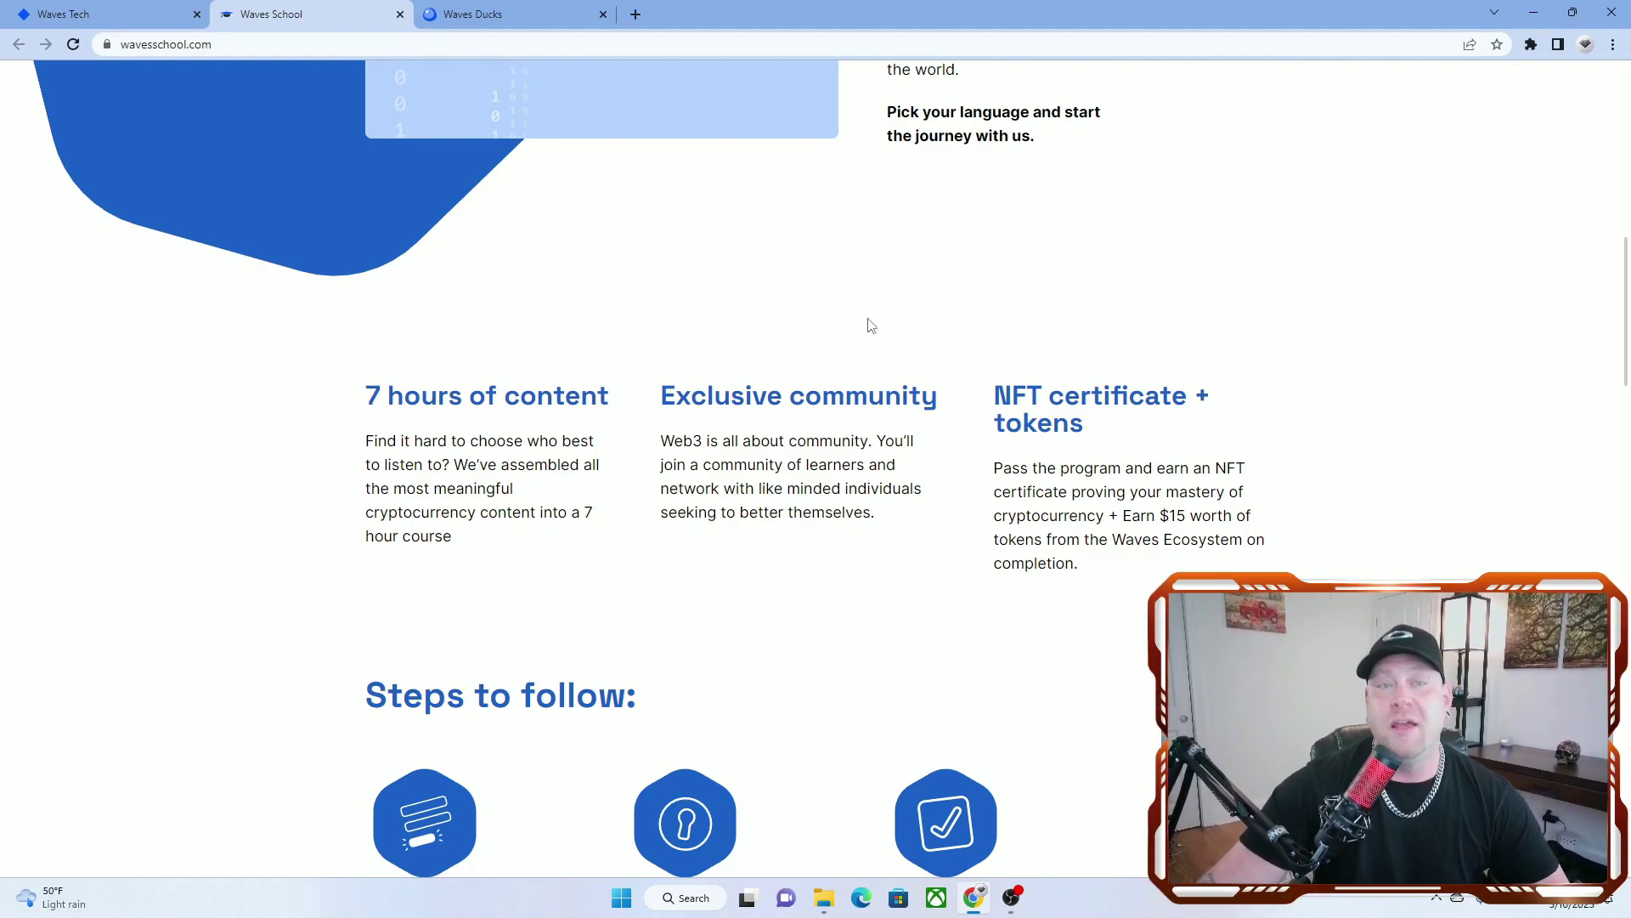
{"action": "left_click", "coordinate": [474, 10]}
{"action": "left_click", "coordinate": [325, 10]}
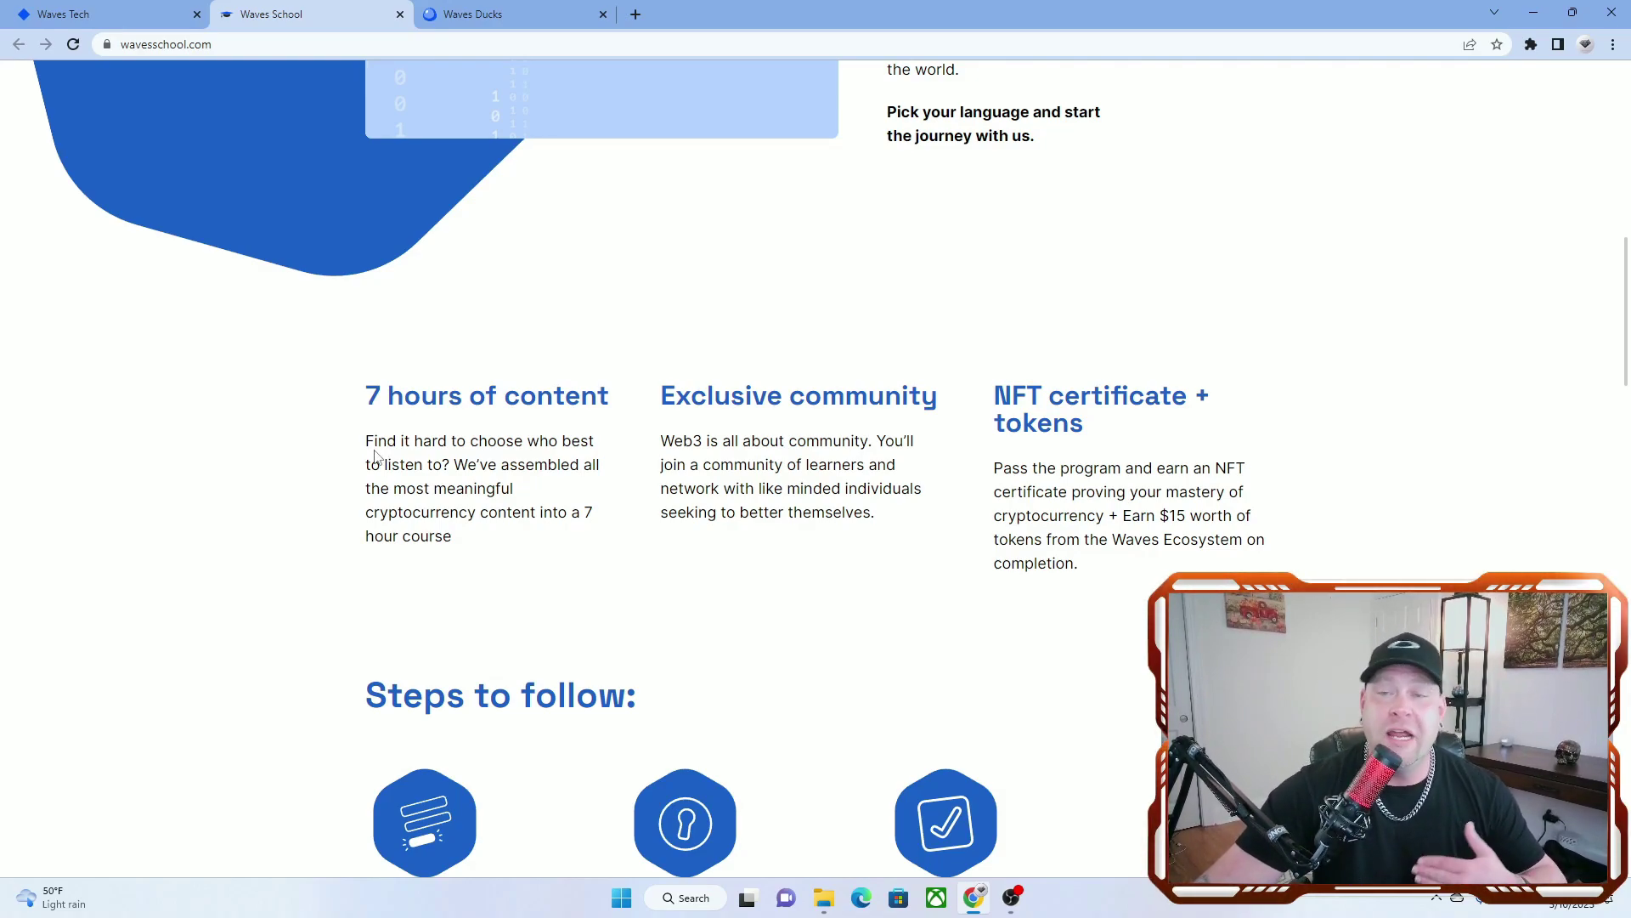
{"action": "scroll", "coordinate": [525, 627], "scroll_direction": "down", "scroll_amount": 2}
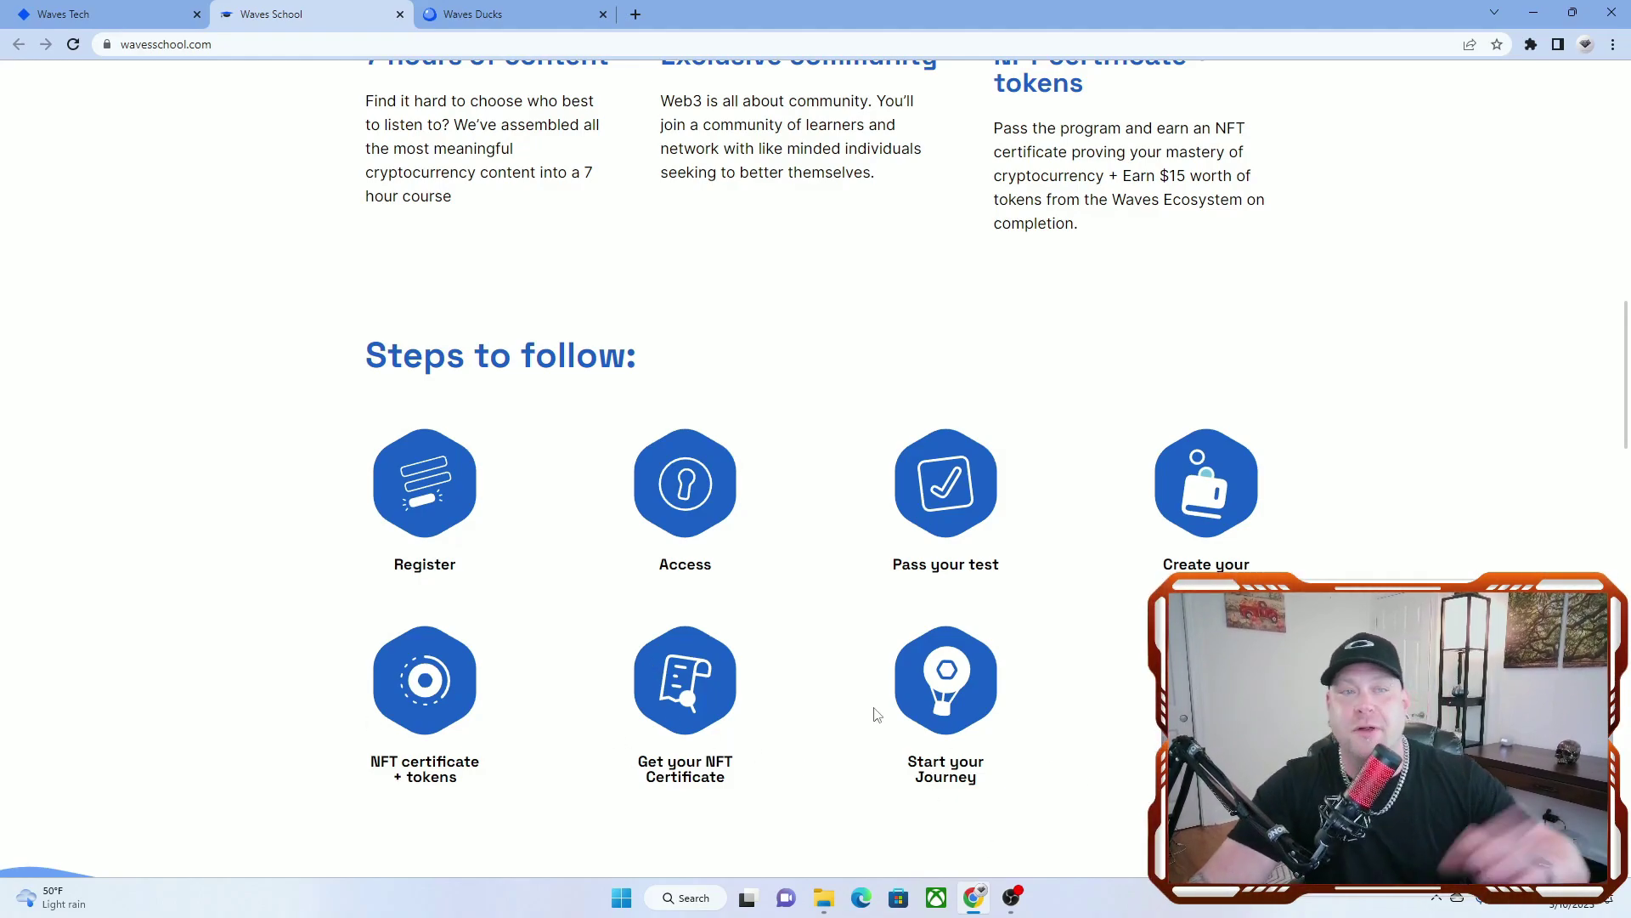
{"action": "scroll", "coordinate": [742, 709], "scroll_direction": "down", "scroll_amount": 3}
{"action": "scroll", "coordinate": [637, 695], "scroll_direction": "up", "scroll_amount": 20}
{"action": "scroll", "coordinate": [535, 680], "scroll_direction": "down", "scroll_amount": 3}
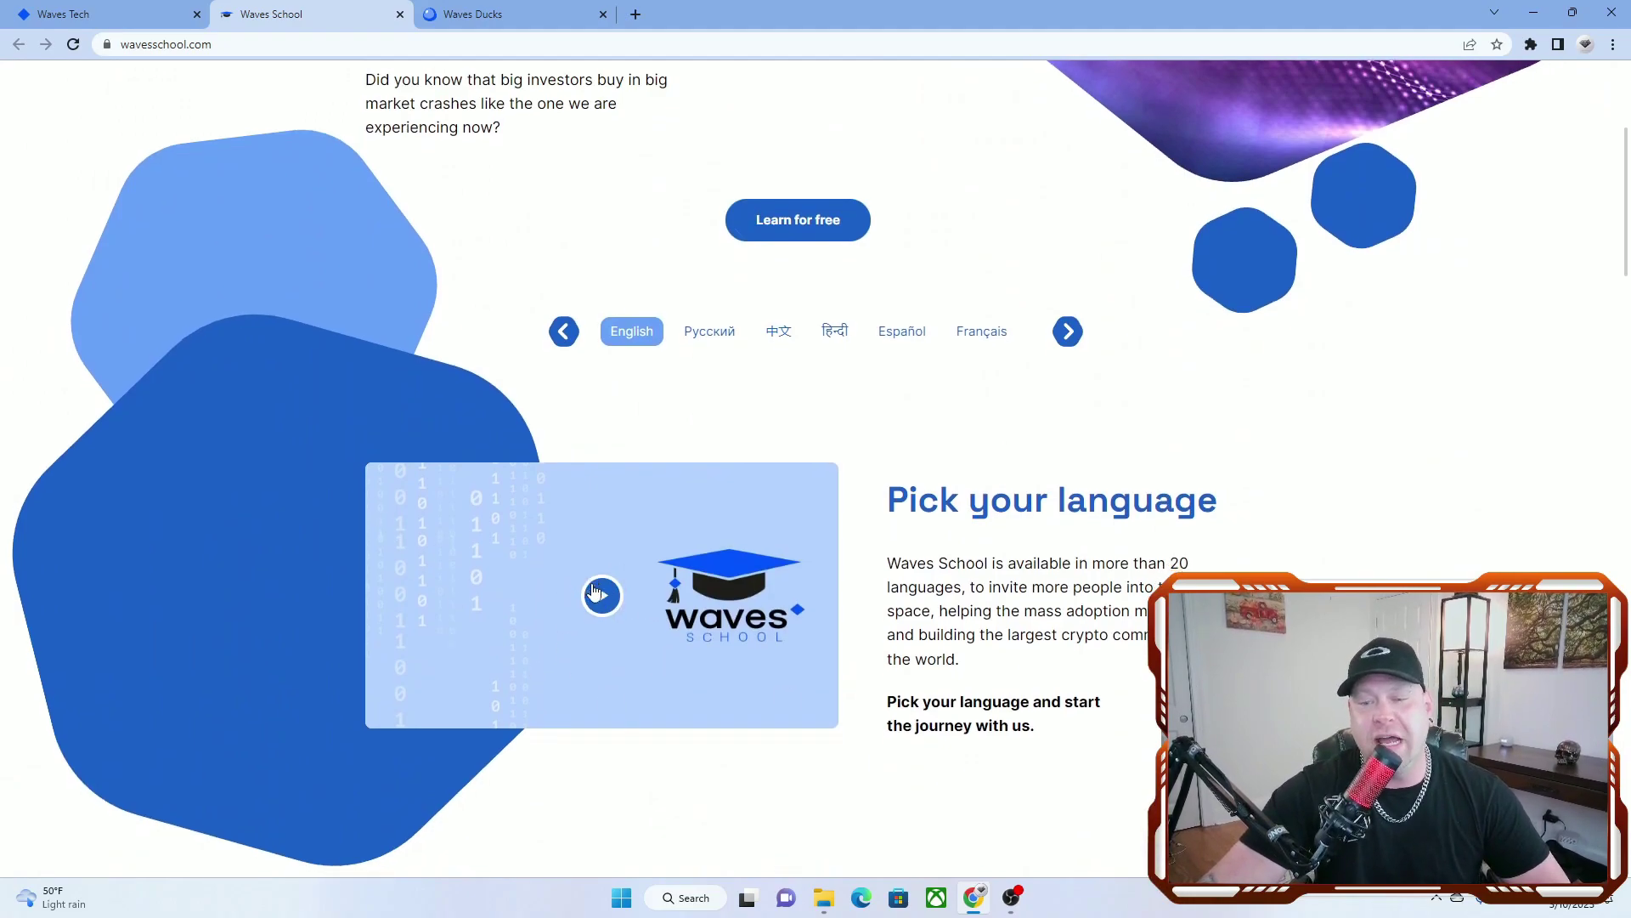
{"action": "scroll", "coordinate": [625, 600], "scroll_direction": "down", "scroll_amount": 1}
{"action": "scroll", "coordinate": [656, 598], "scroll_direction": "down", "scroll_amount": 2}
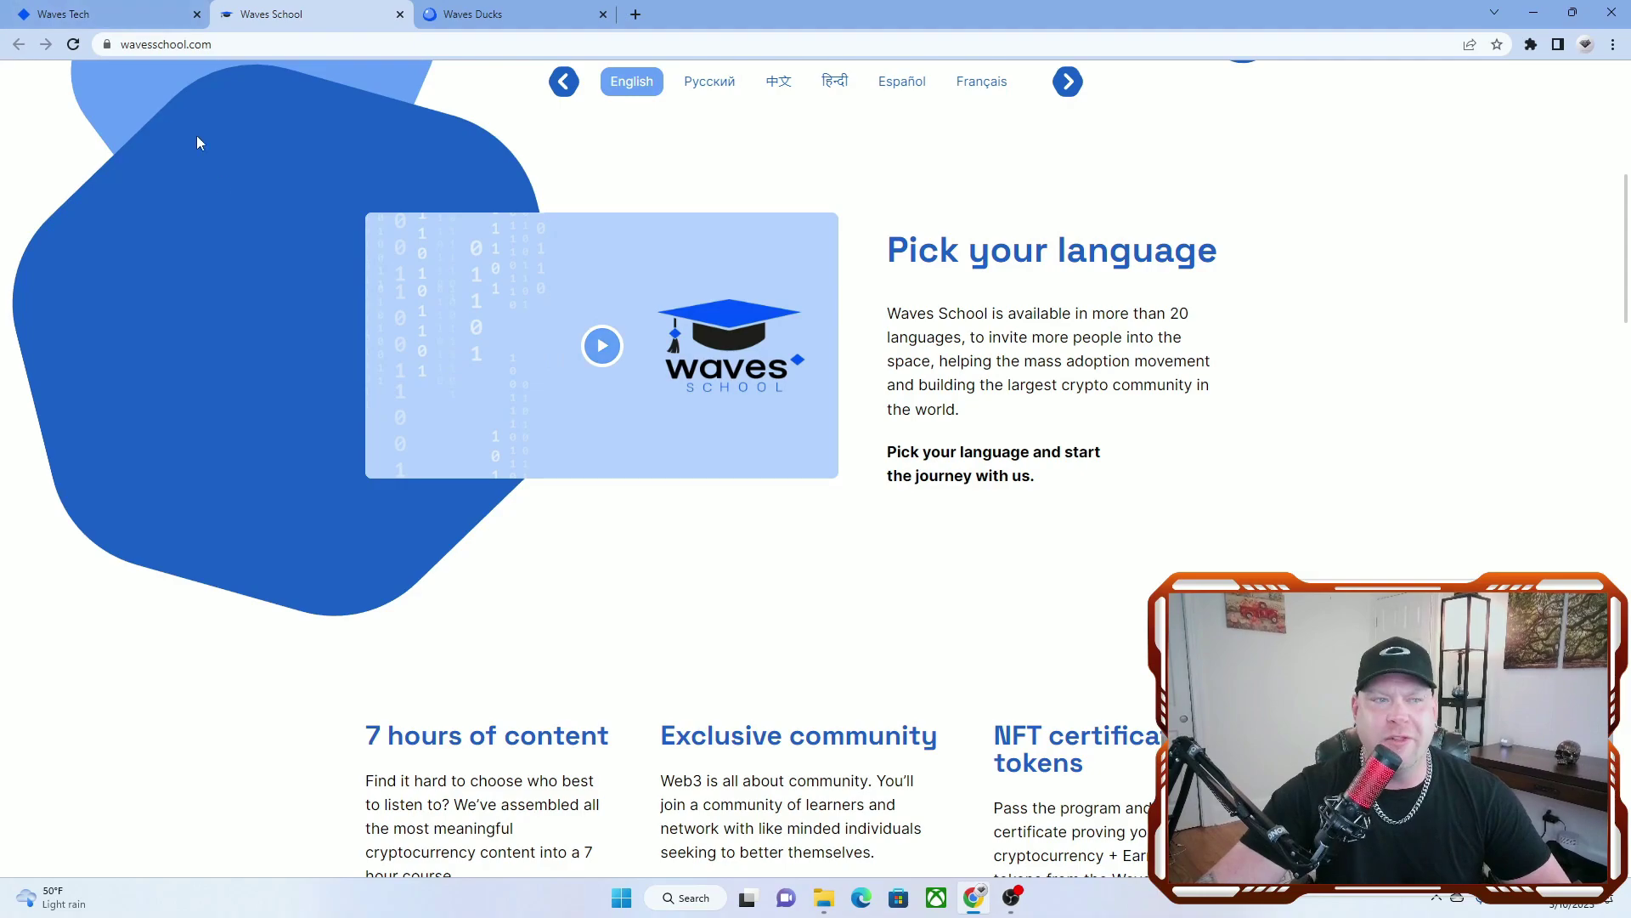
Close the Waves School and Waves Ducks tabs with Ctrl+W.
{"action": "key", "text": "ctrl+w"}
{"action": "key", "text": "ctrl+w"}
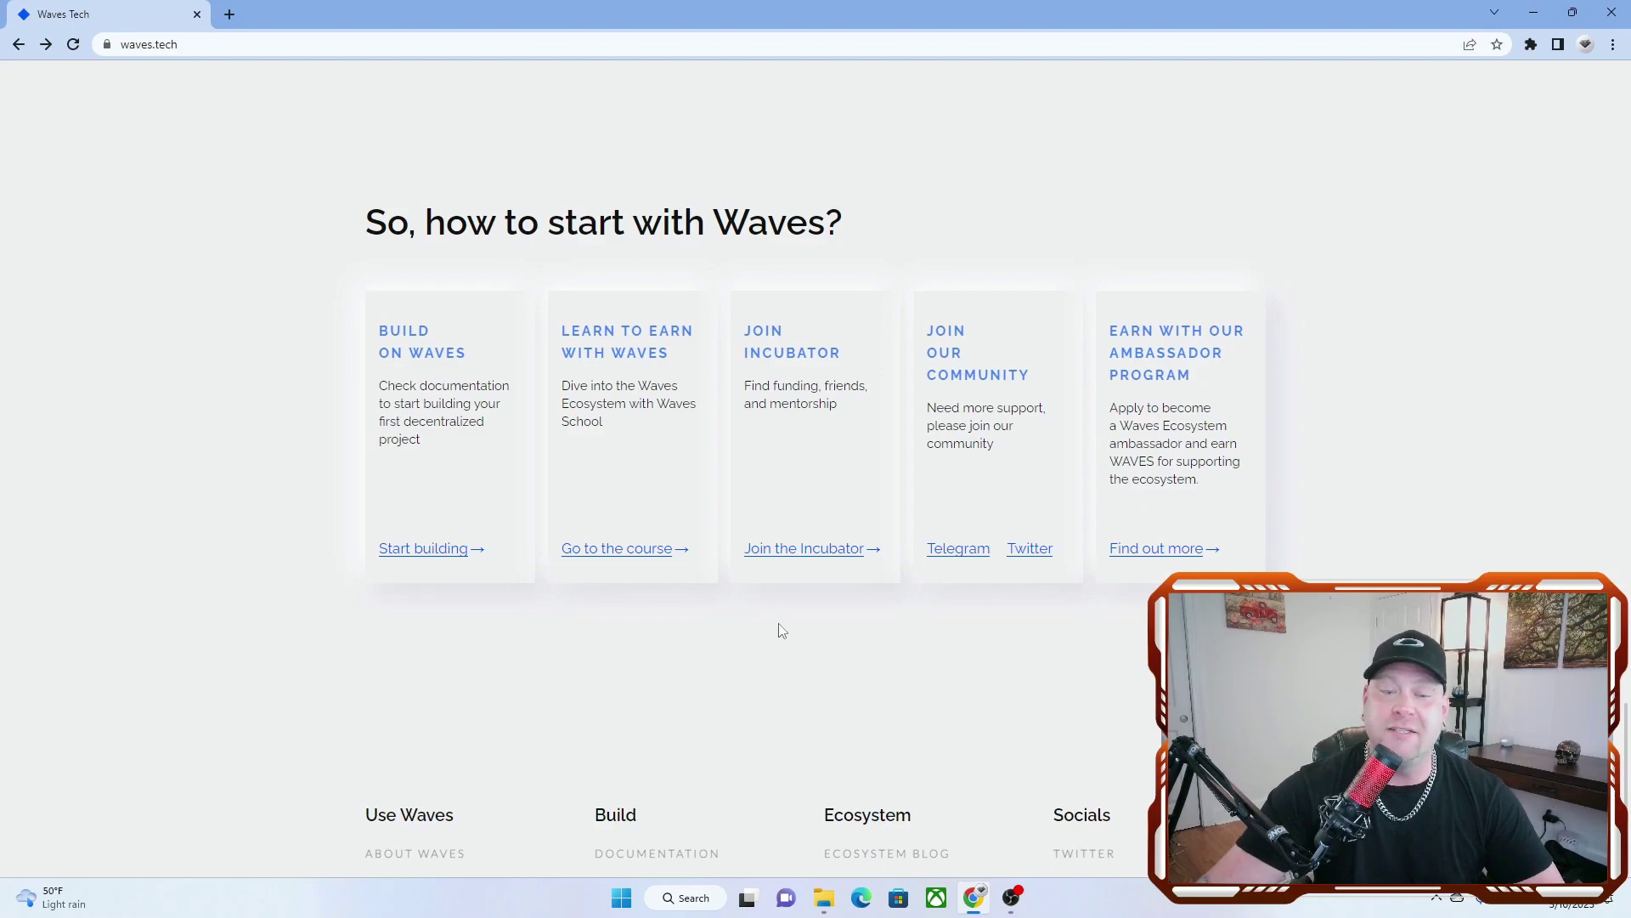
{"action": "scroll", "coordinate": [780, 631], "scroll_direction": "down", "scroll_amount": 1}
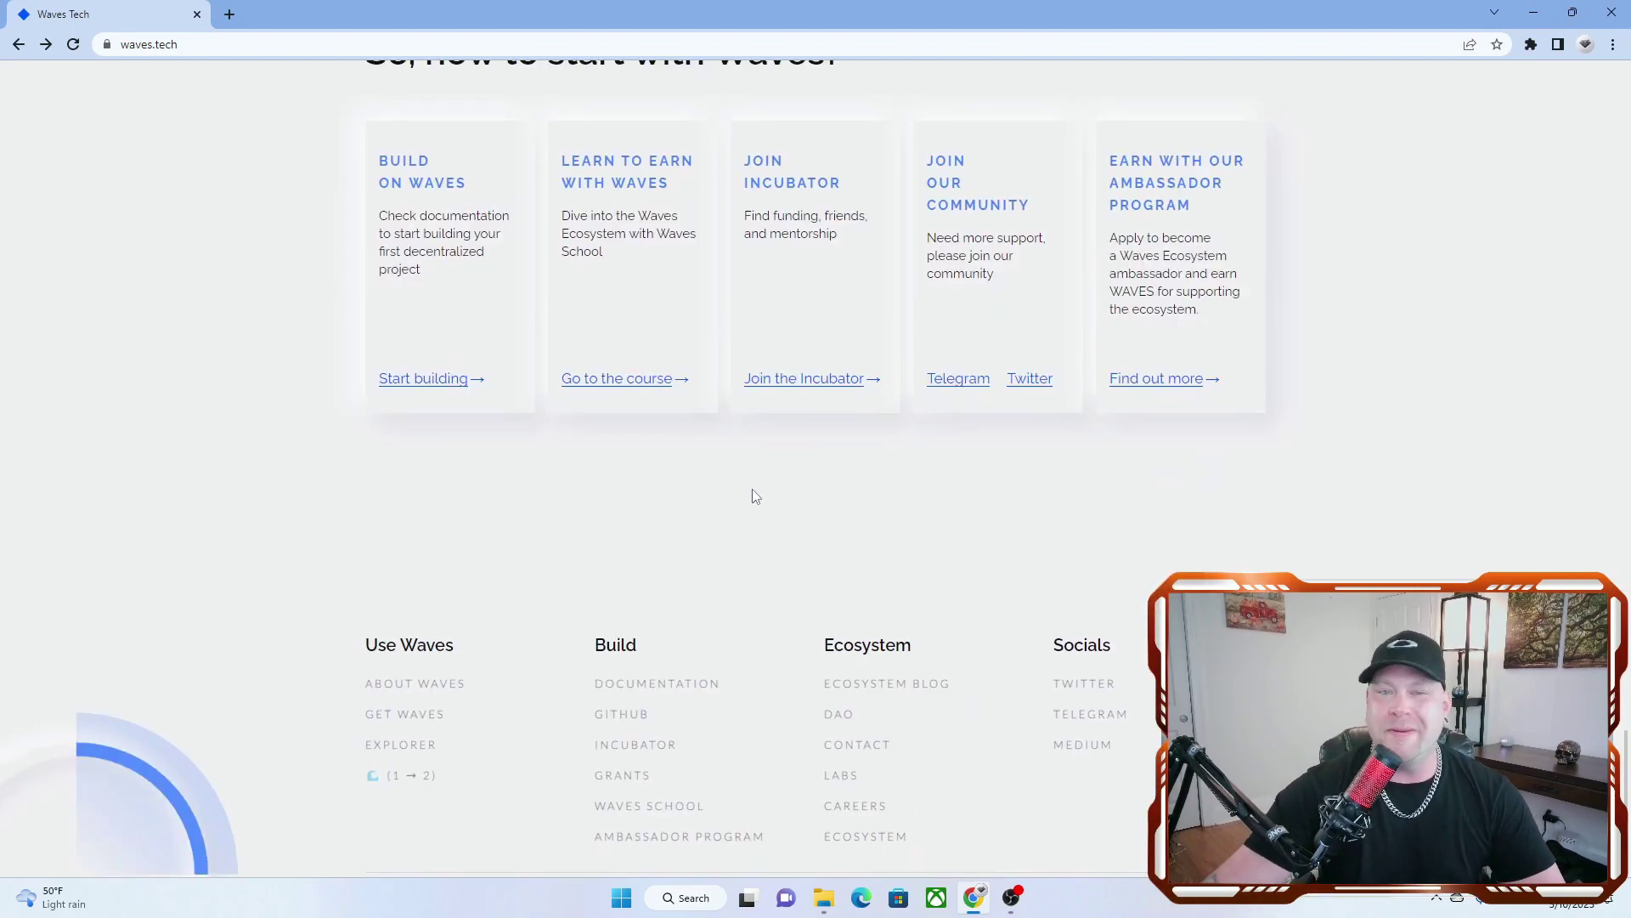
{"action": "scroll", "coordinate": [738, 472], "scroll_direction": "up", "scroll_amount": 2}
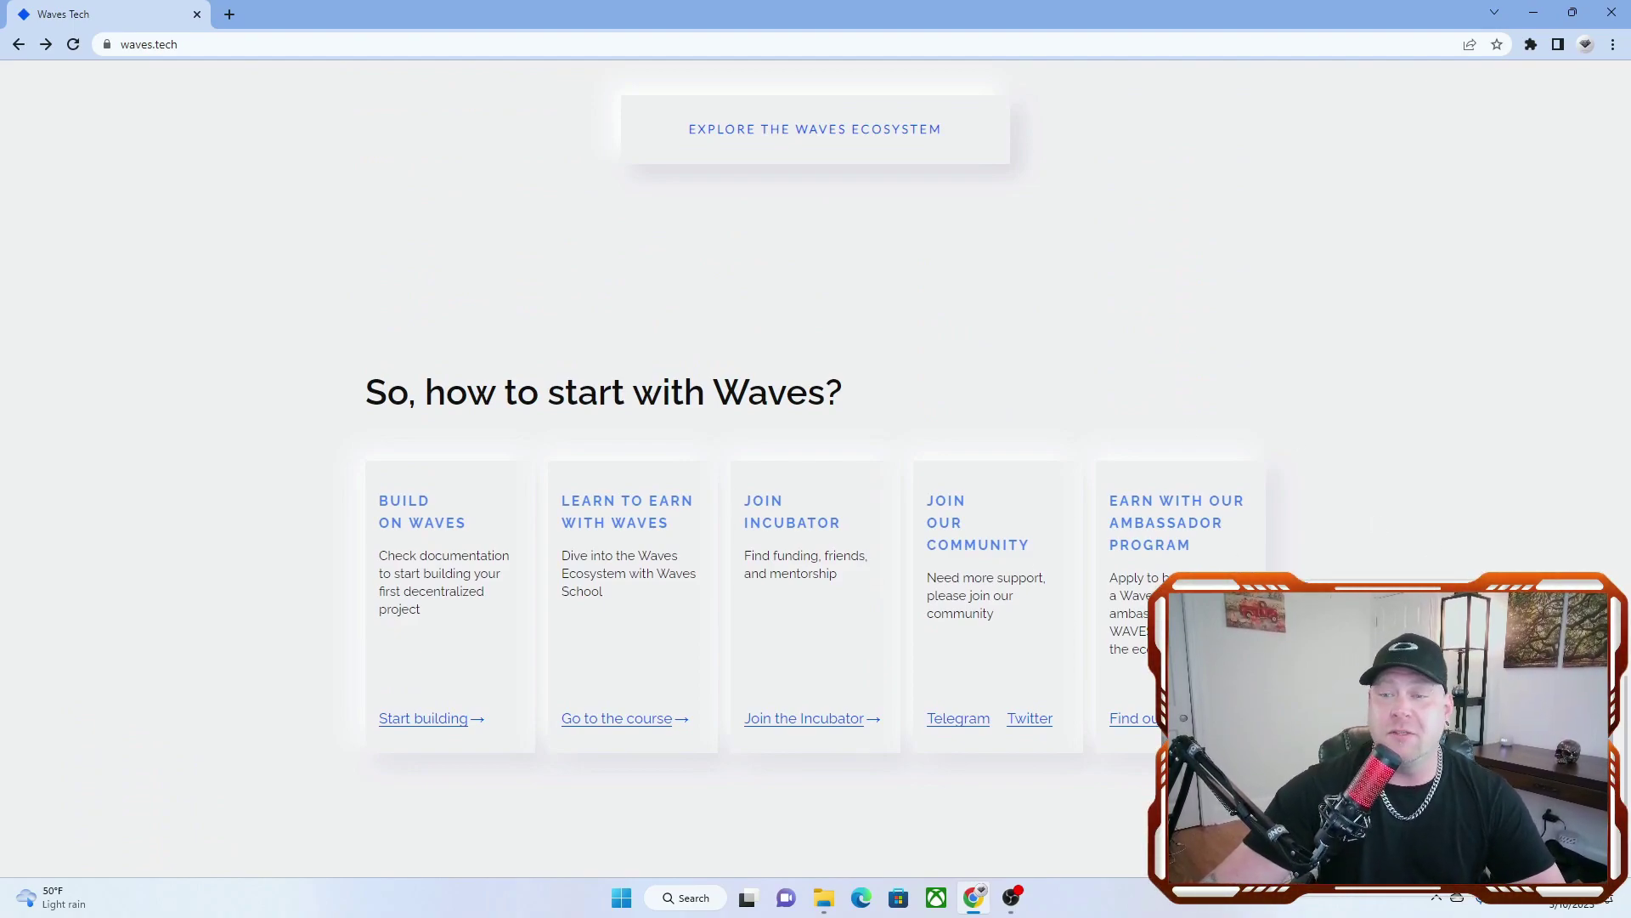
{"action": "scroll", "coordinate": [1138, 520], "scroll_direction": "down", "scroll_amount": 1}
{"action": "scroll", "coordinate": [1138, 520], "scroll_direction": "down", "scroll_amount": 2}
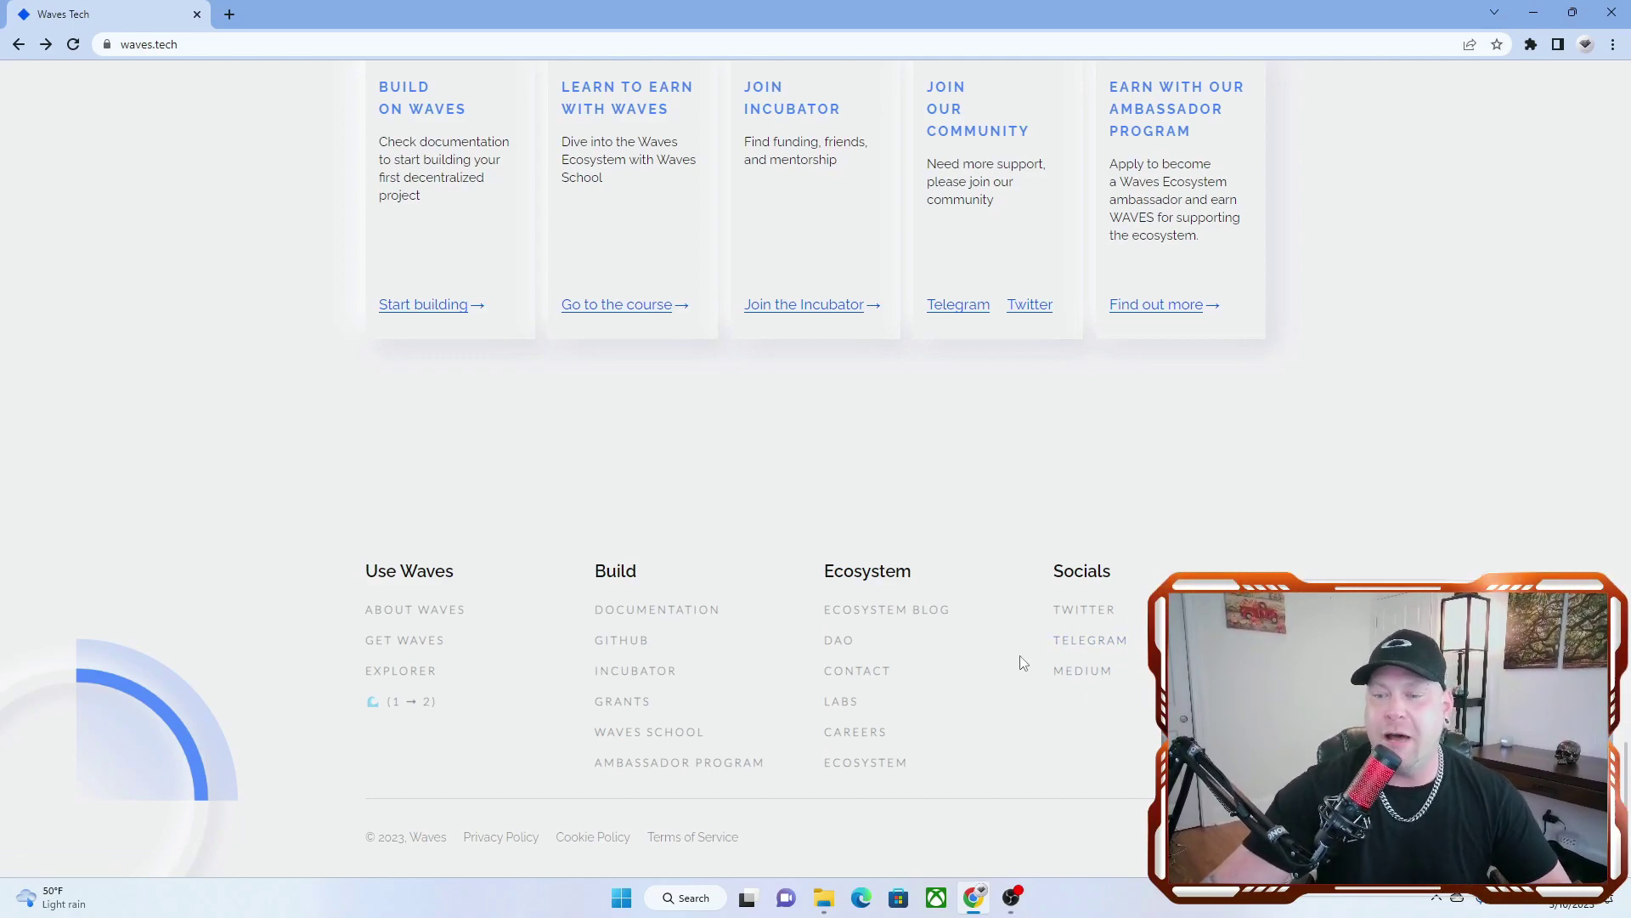
{"action": "scroll", "coordinate": [560, 518], "scroll_direction": "up", "scroll_amount": 20}
{"action": "scroll", "coordinate": [560, 518], "scroll_direction": "up", "scroll_amount": 2}
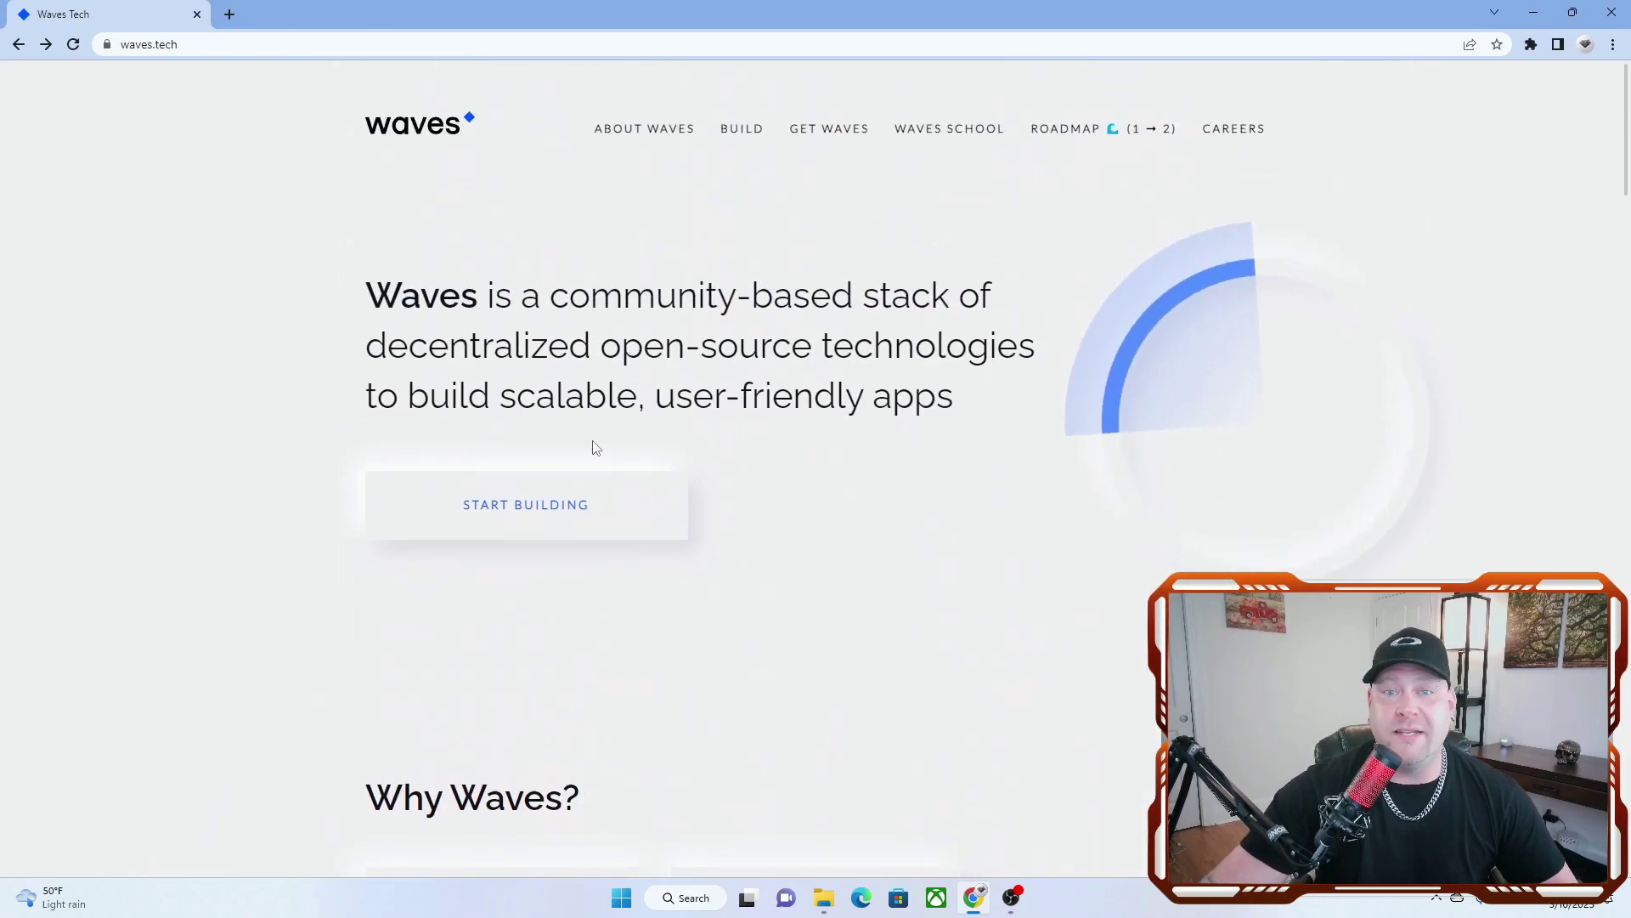
Open Waves Docs from BUILD, filter Beginner, Advanced and Supplementary guides, then return to waves.tech.
{"action": "left_click", "coordinate": [732, 131]}
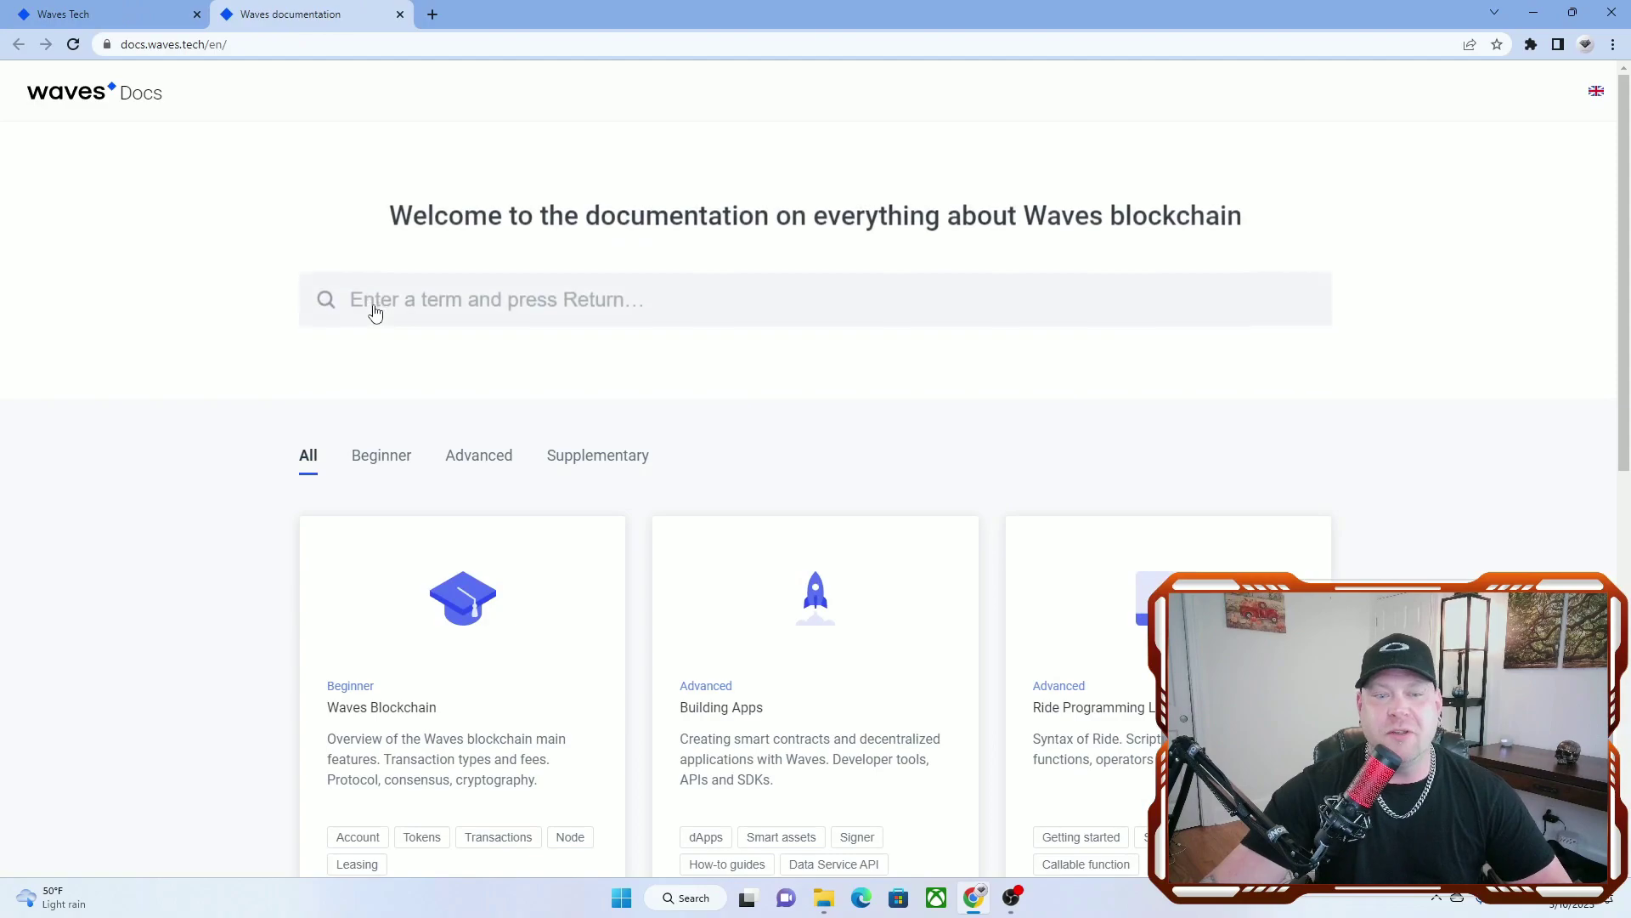
{"action": "left_click", "coordinate": [411, 459]}
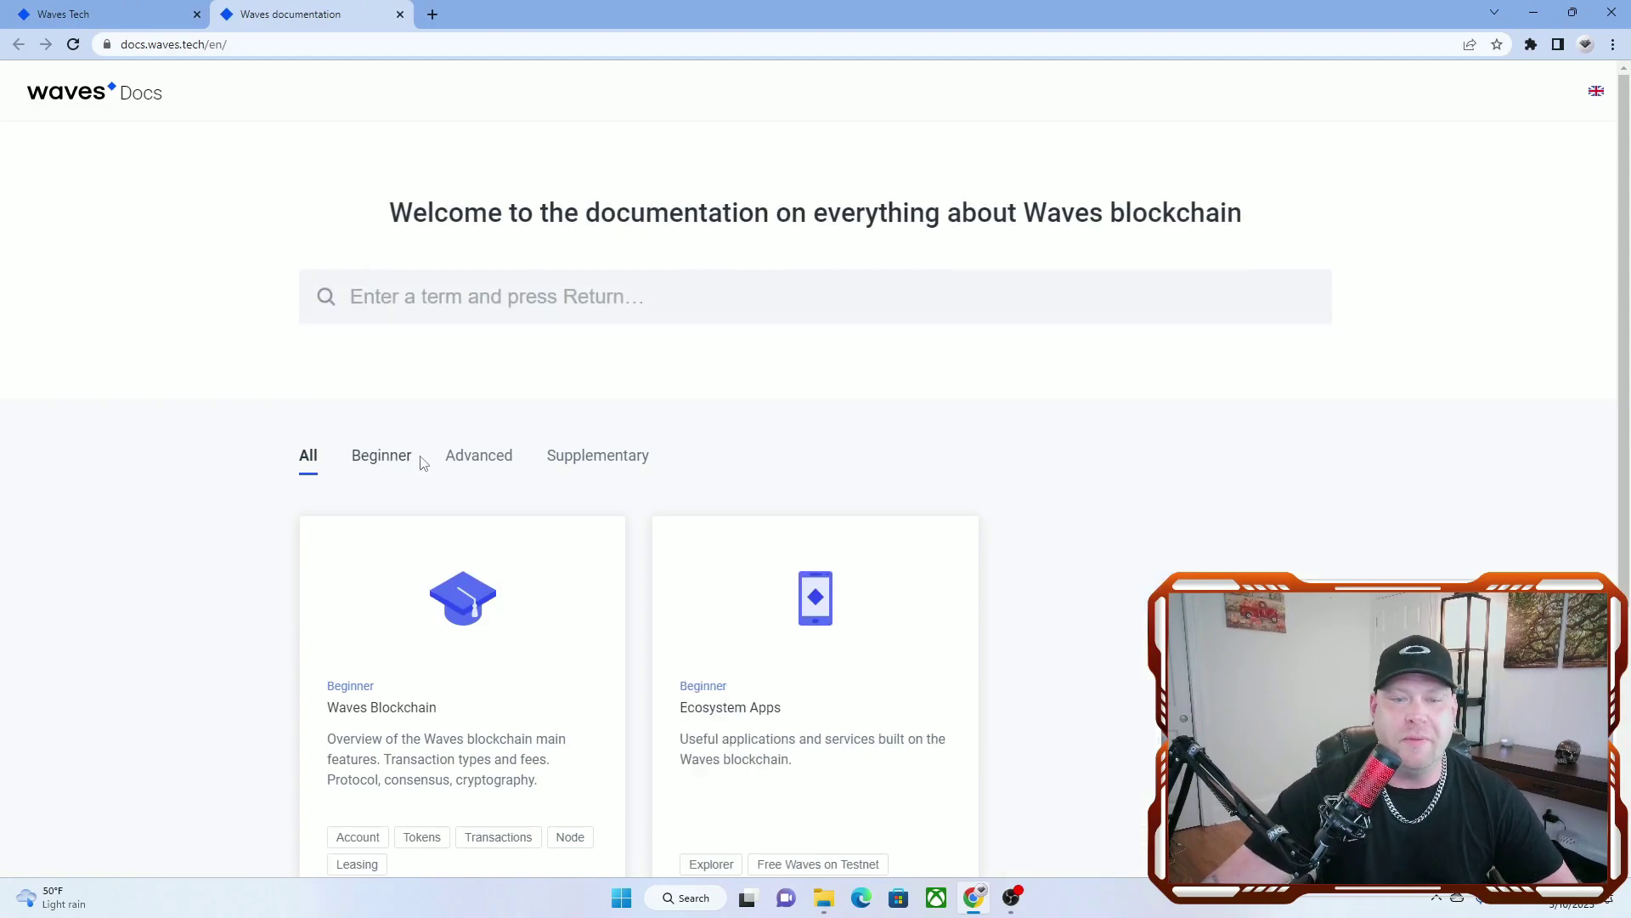
{"action": "left_click", "coordinate": [477, 459]}
{"action": "left_click", "coordinate": [581, 458]}
{"action": "left_click", "coordinate": [115, 13]}
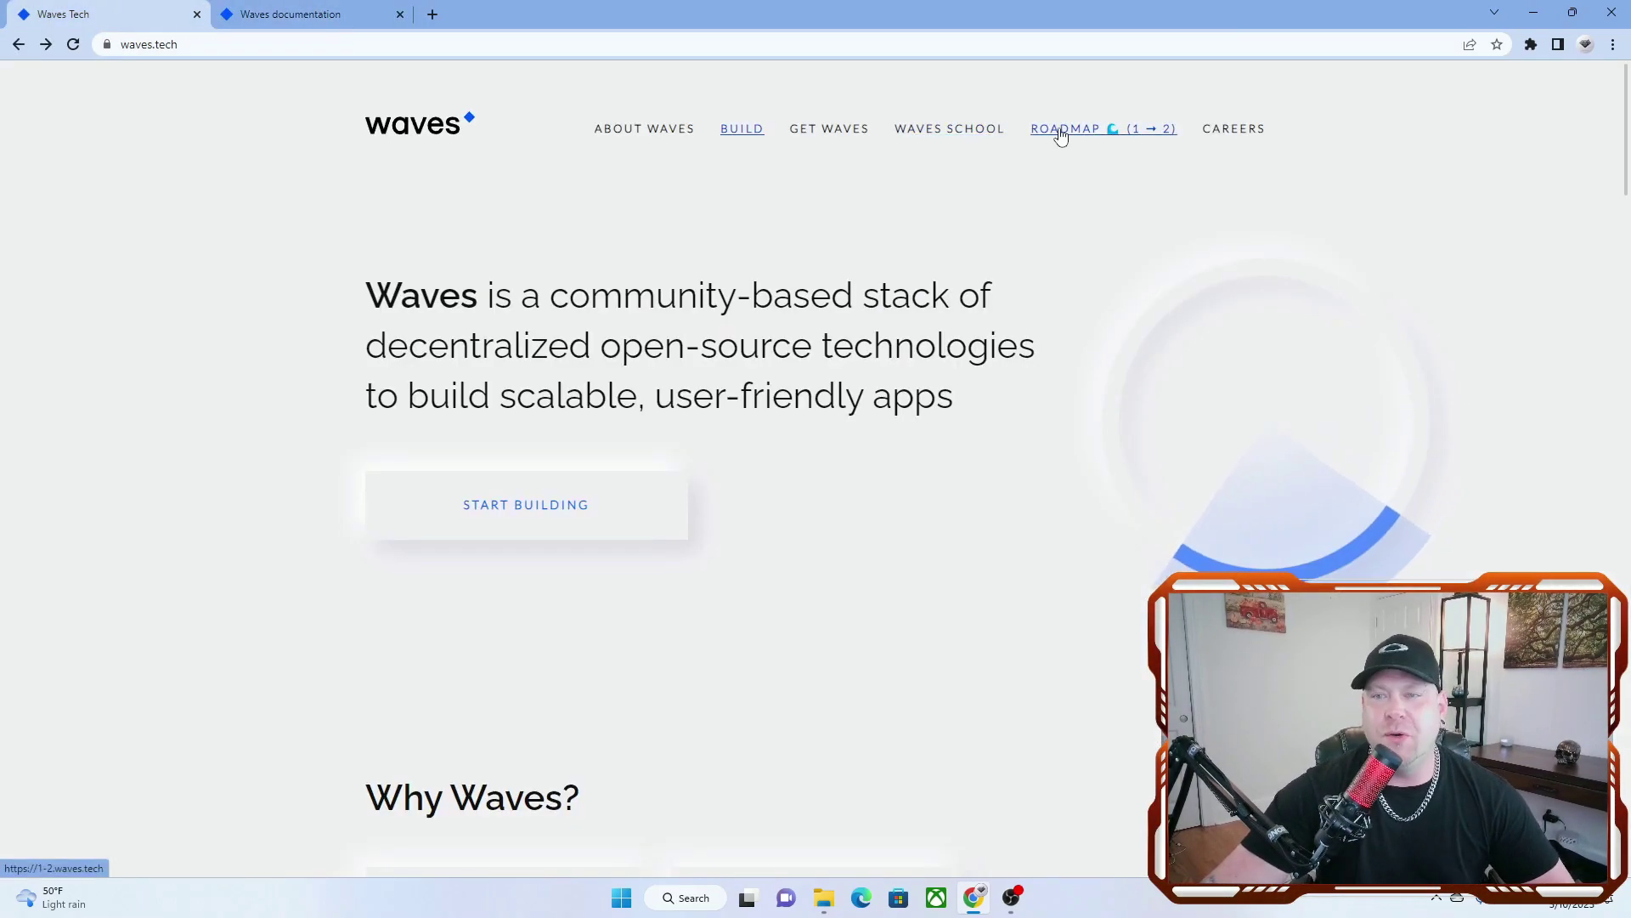
Open the Waves roadmap Notion page from the ROADMAP link.
{"action": "left_click", "coordinate": [1127, 135]}
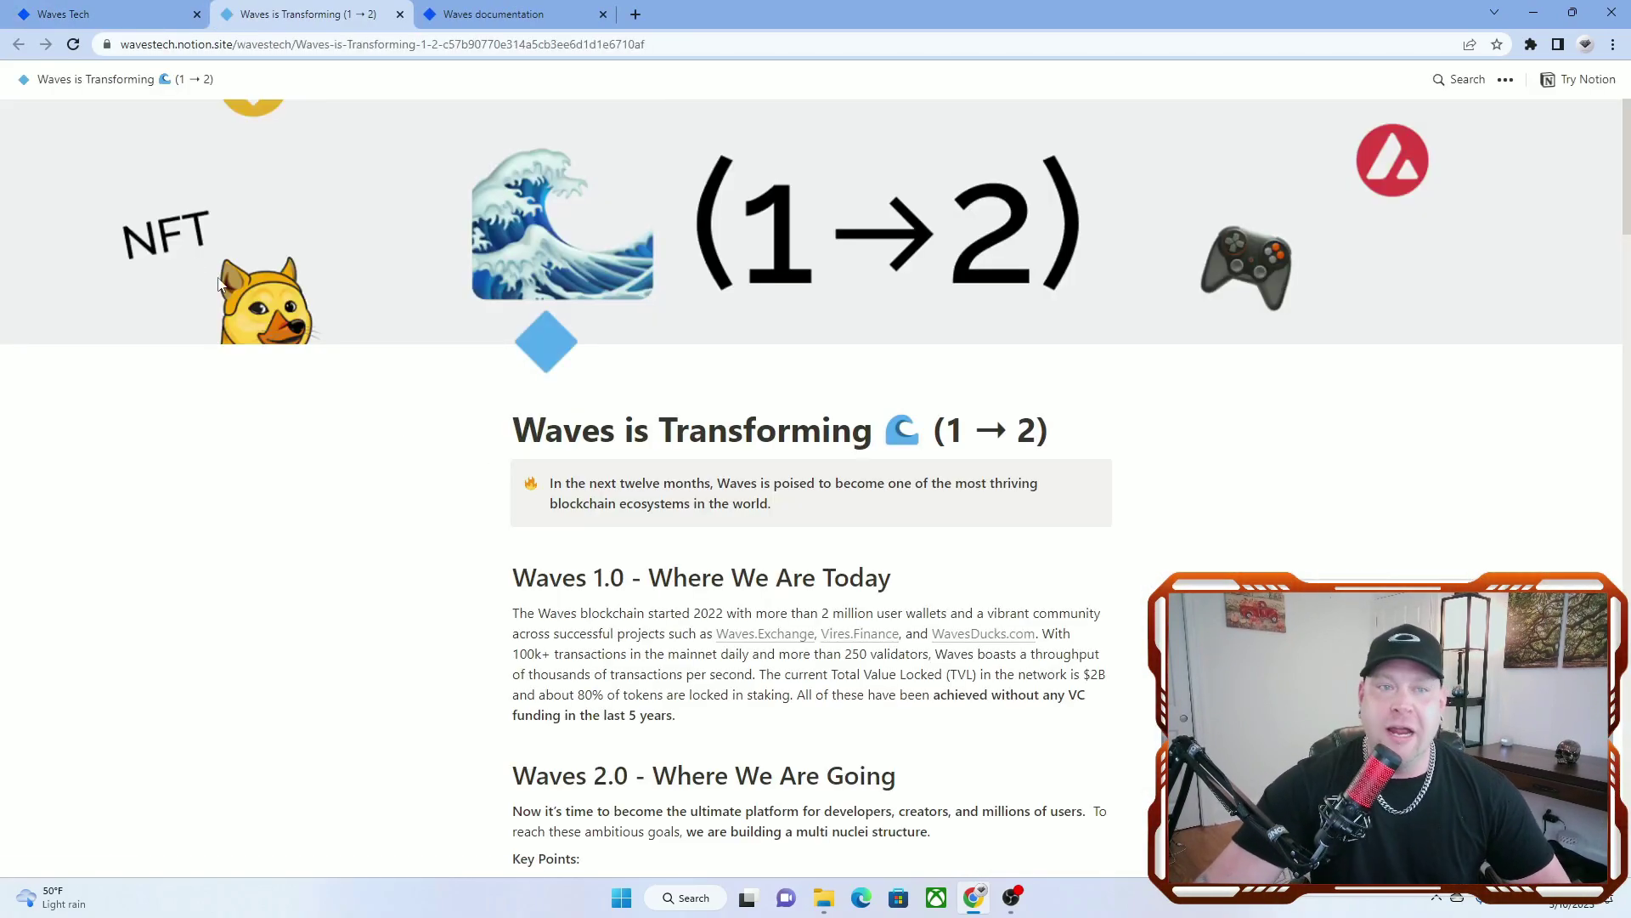
{"action": "scroll", "coordinate": [524, 543], "scroll_direction": "down", "scroll_amount": 1}
{"action": "scroll", "coordinate": [346, 484], "scroll_direction": "down", "scroll_amount": 1}
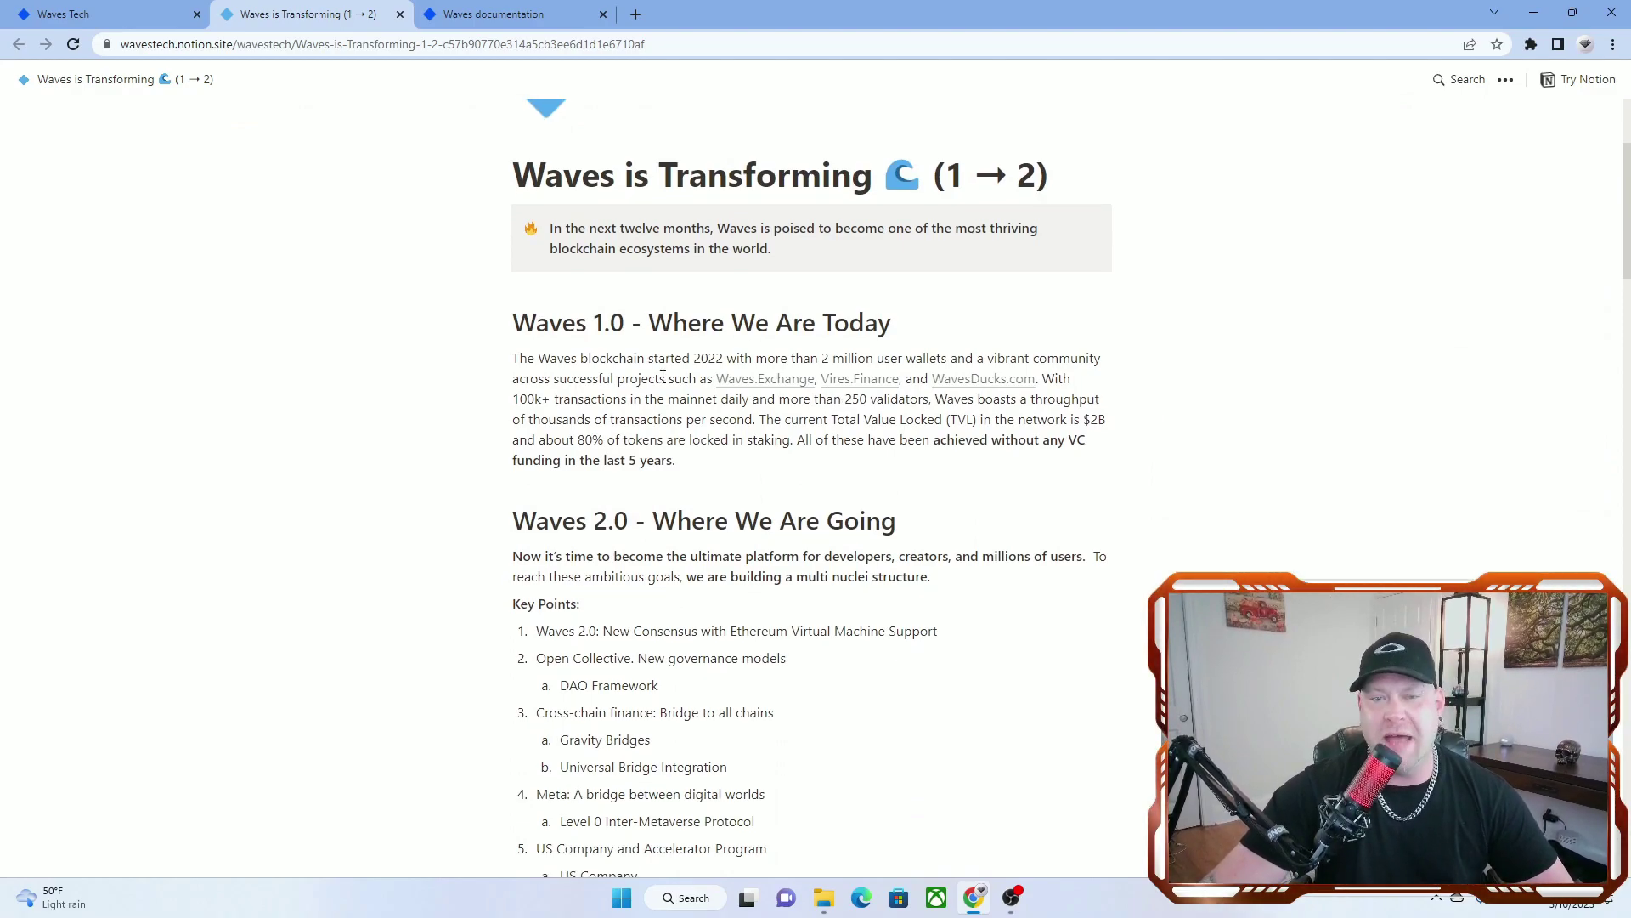
{"action": "scroll", "coordinate": [724, 362], "scroll_direction": "down", "scroll_amount": 1}
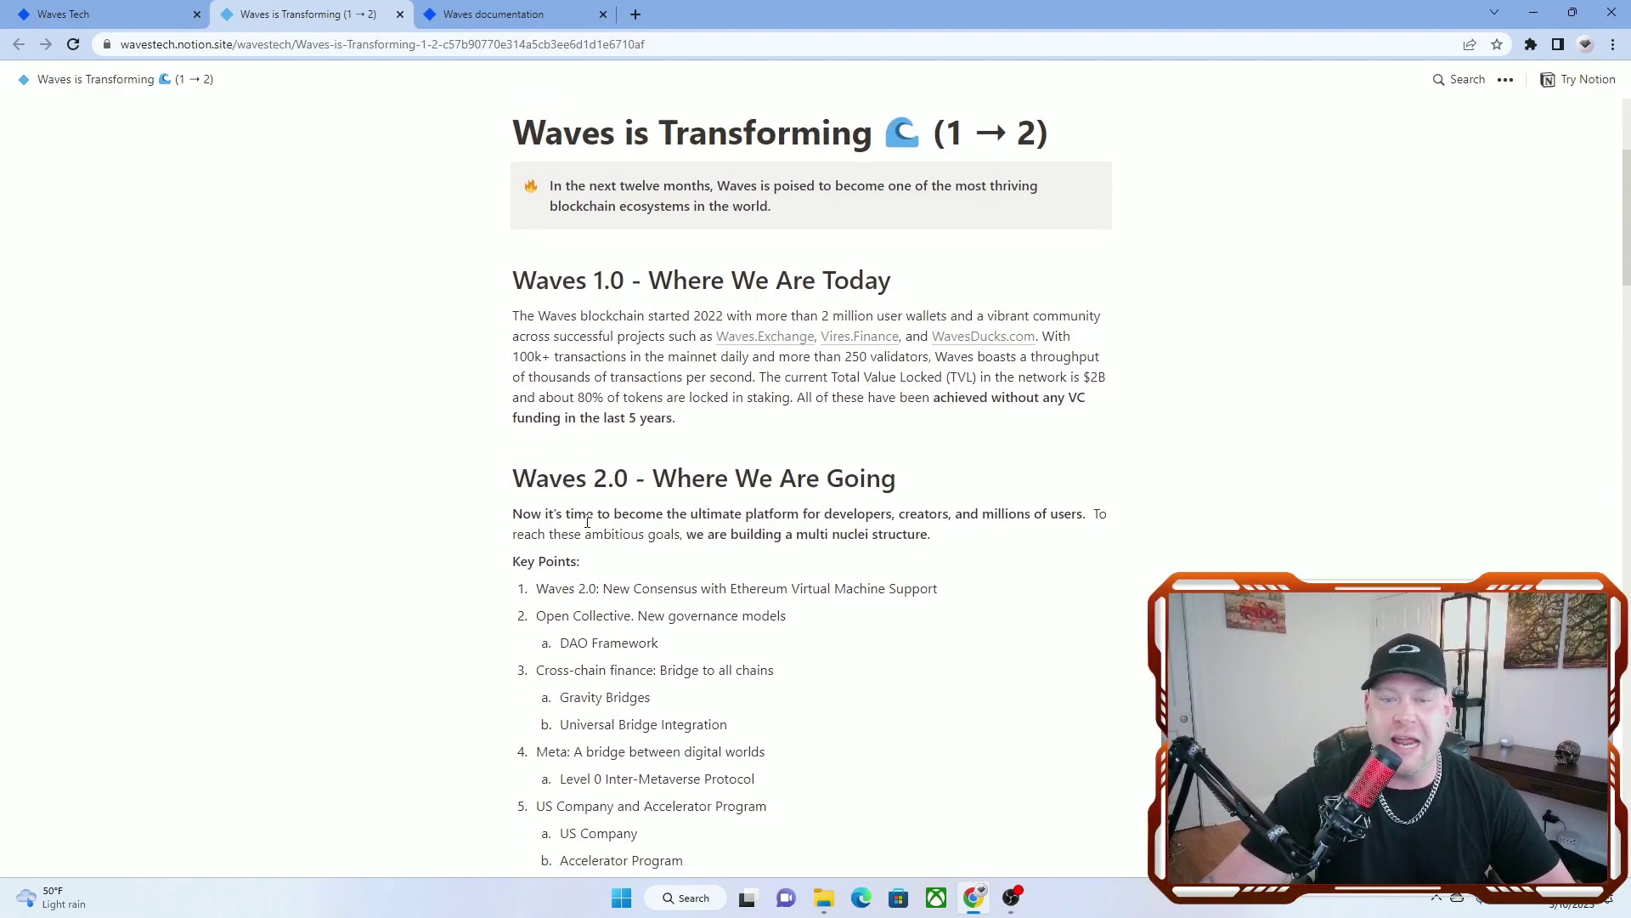
{"action": "scroll", "coordinate": [633, 363], "scroll_direction": "down", "scroll_amount": 1}
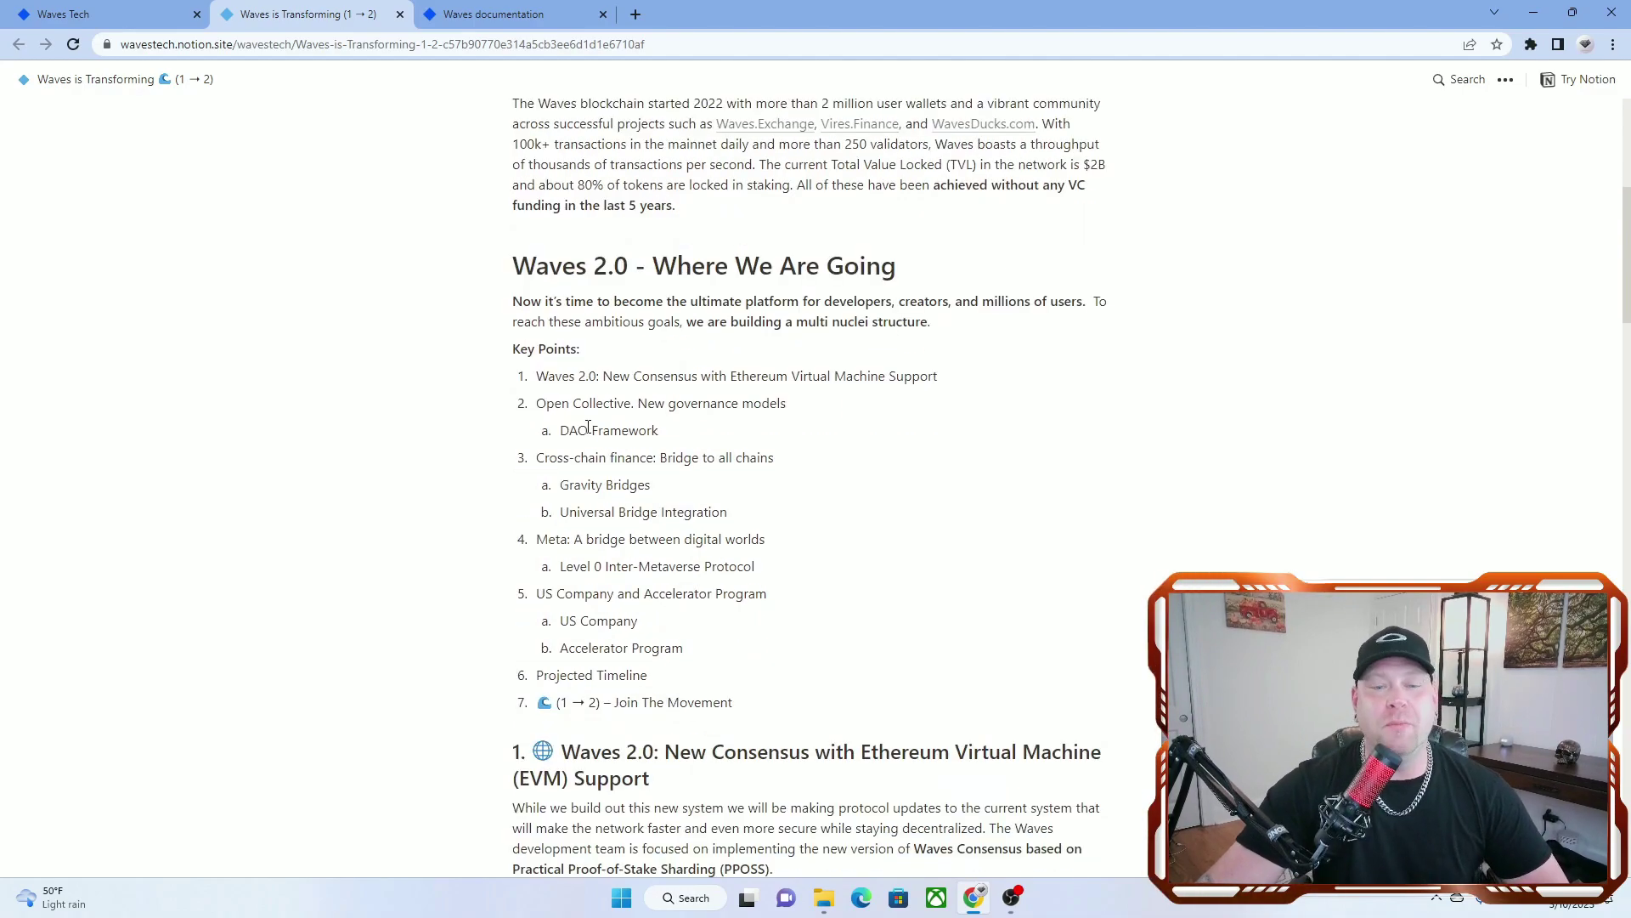
{"action": "scroll", "coordinate": [582, 424], "scroll_direction": "down", "scroll_amount": 1}
{"action": "scroll", "coordinate": [600, 395], "scroll_direction": "down", "scroll_amount": 1}
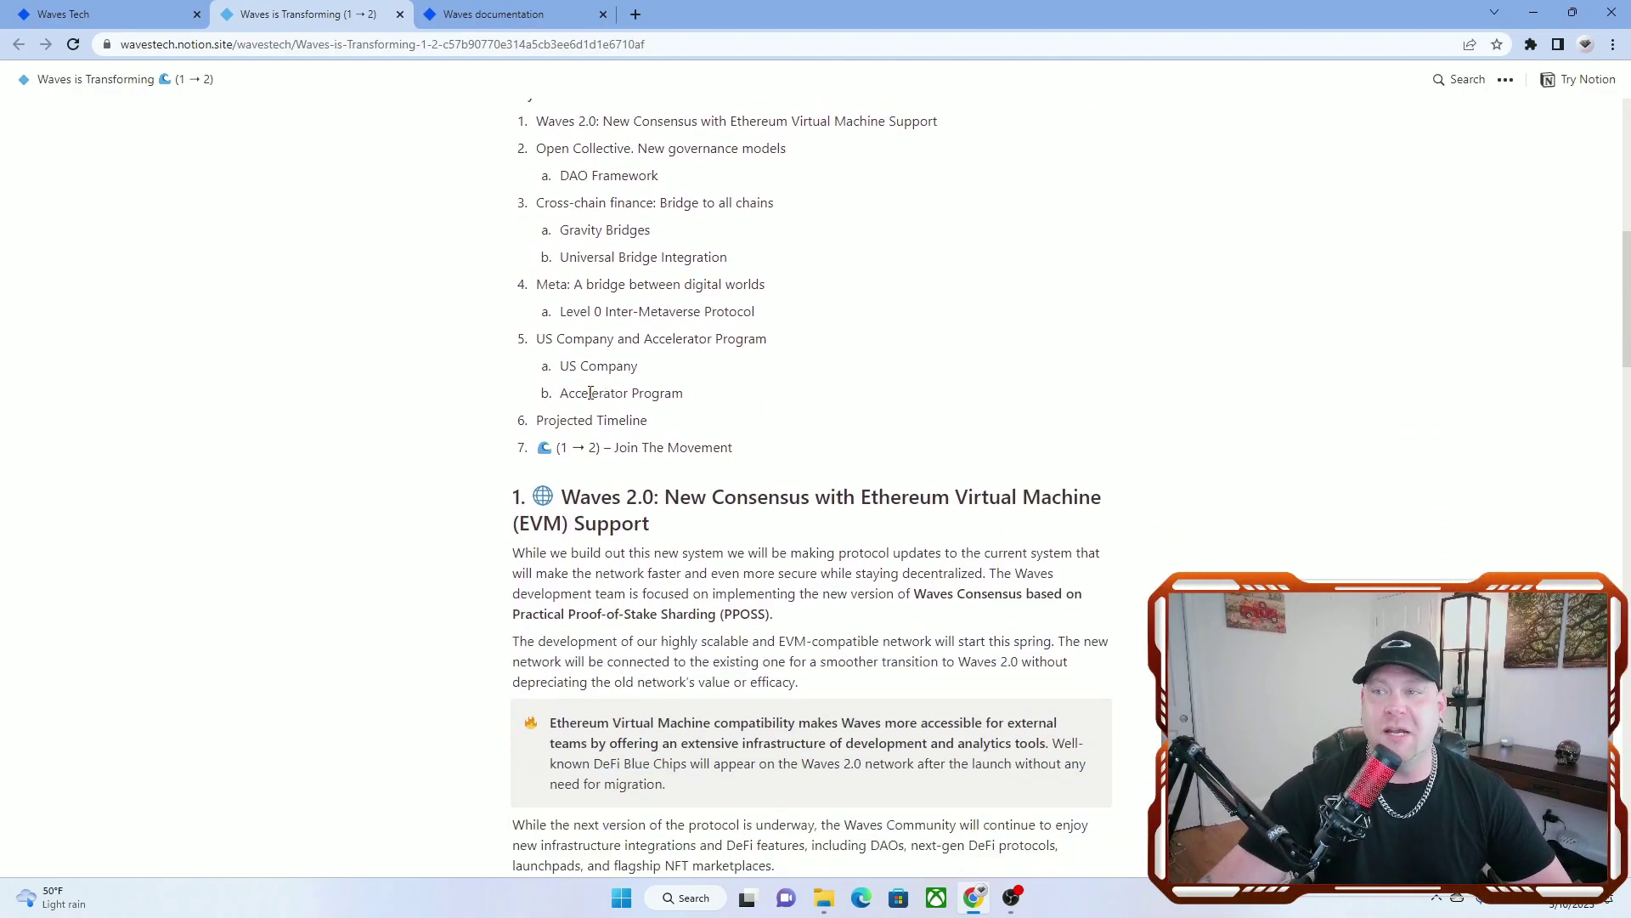
{"action": "scroll", "coordinate": [467, 289], "scroll_direction": "down", "scroll_amount": 2}
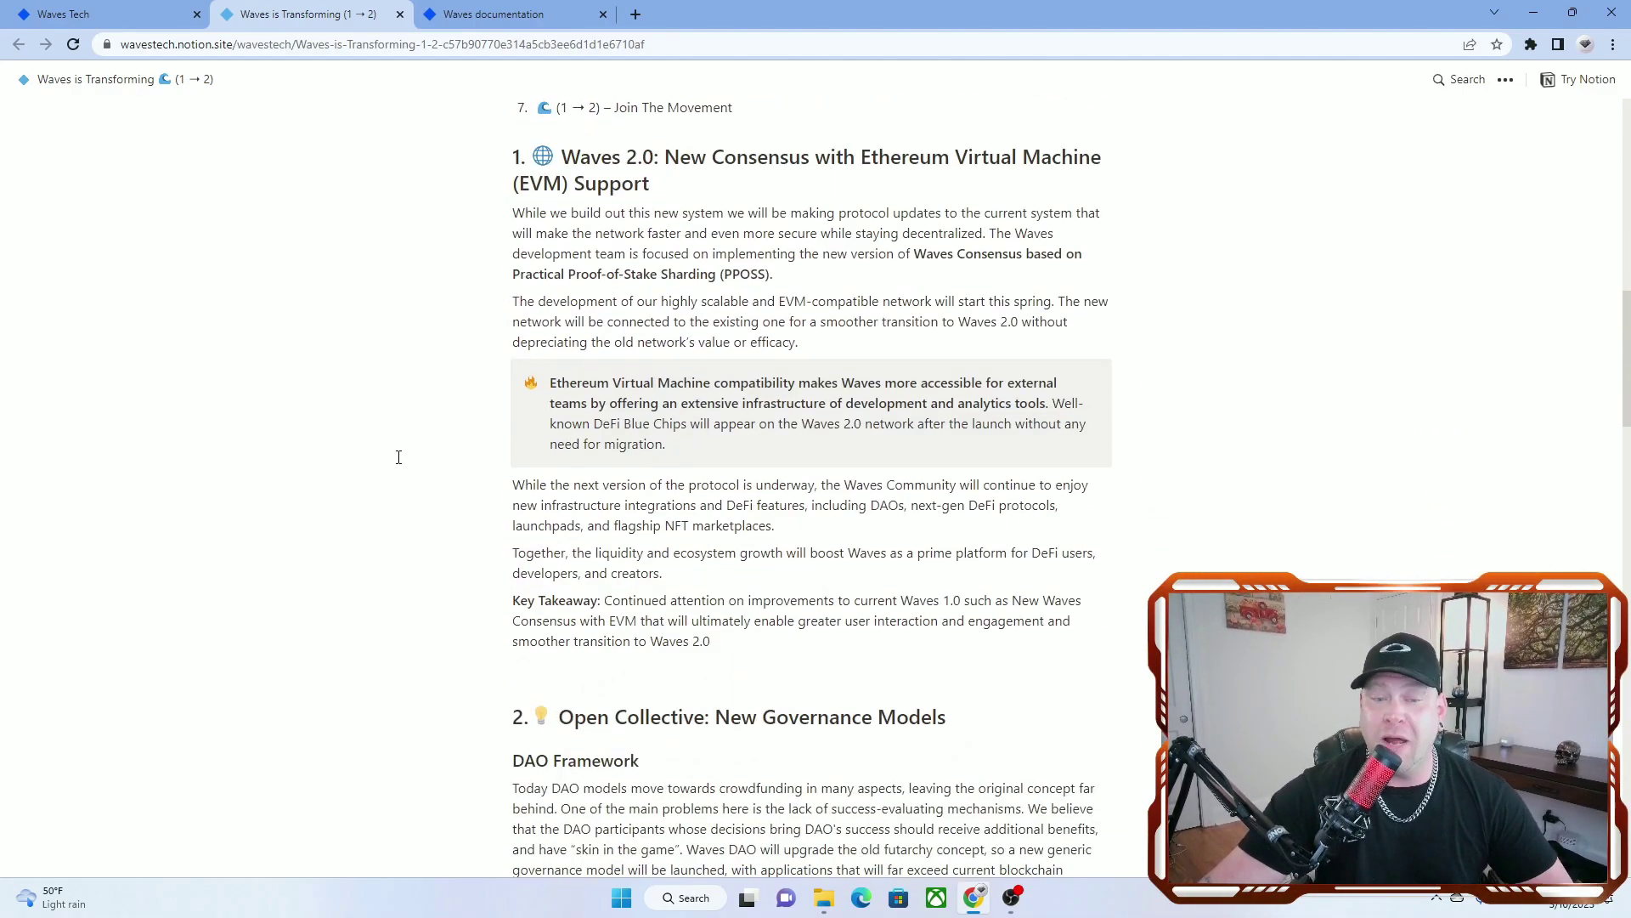
{"action": "scroll", "coordinate": [402, 420], "scroll_direction": "down", "scroll_amount": 2}
{"action": "scroll", "coordinate": [404, 382], "scroll_direction": "down", "scroll_amount": 2}
{"action": "scroll", "coordinate": [396, 447], "scroll_direction": "down", "scroll_amount": 2}
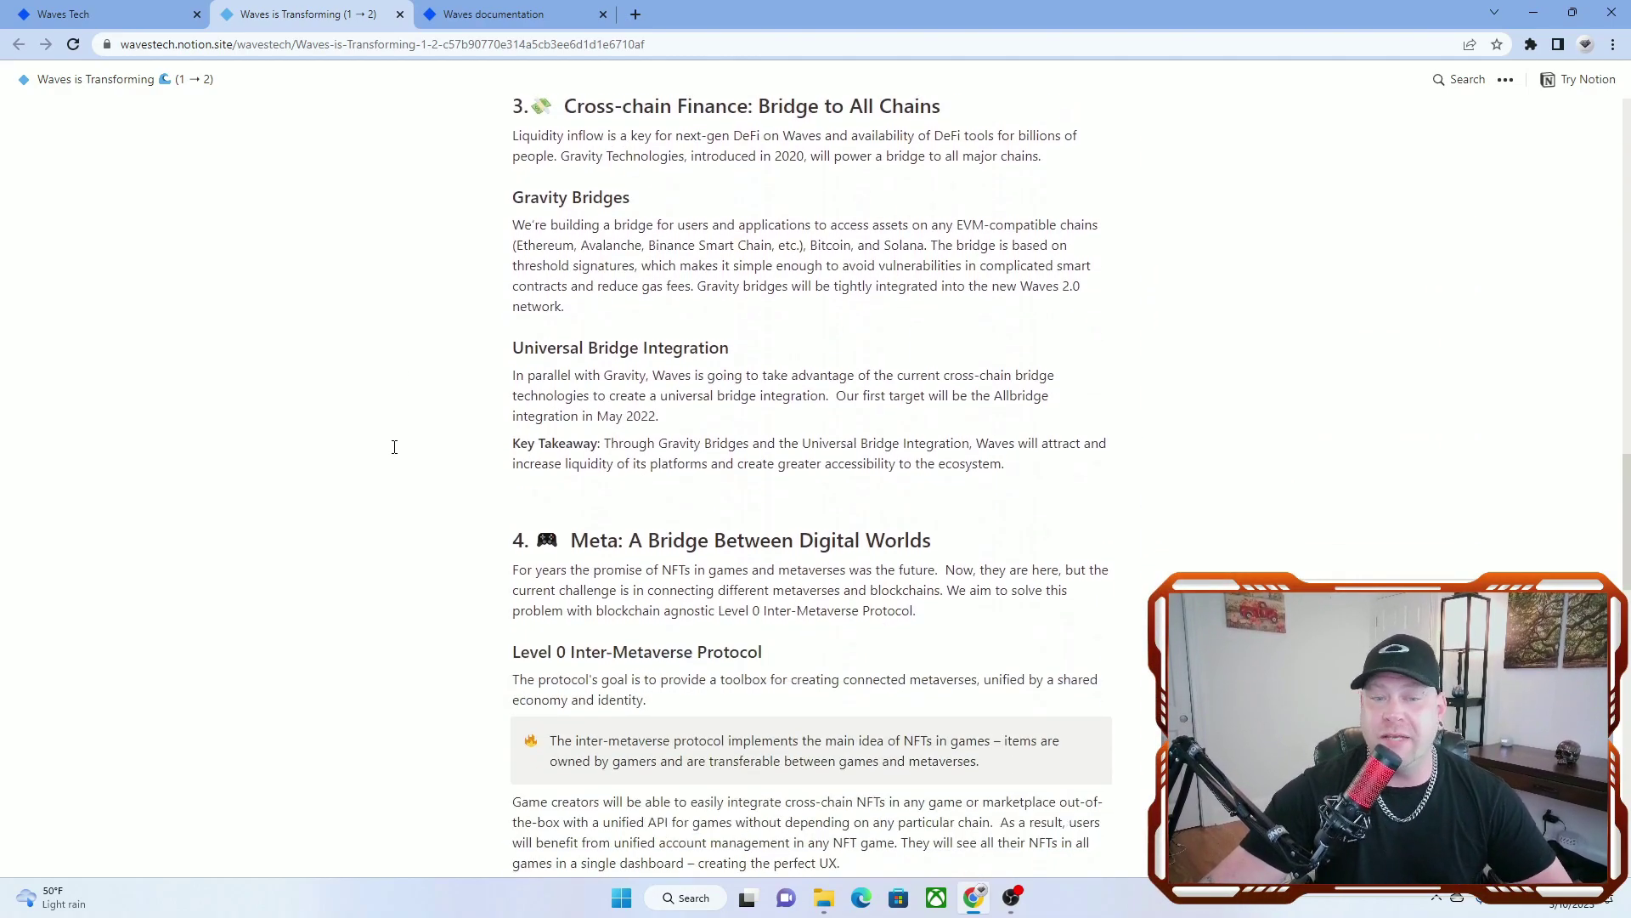
{"action": "scroll", "coordinate": [395, 442], "scroll_direction": "down", "scroll_amount": 2}
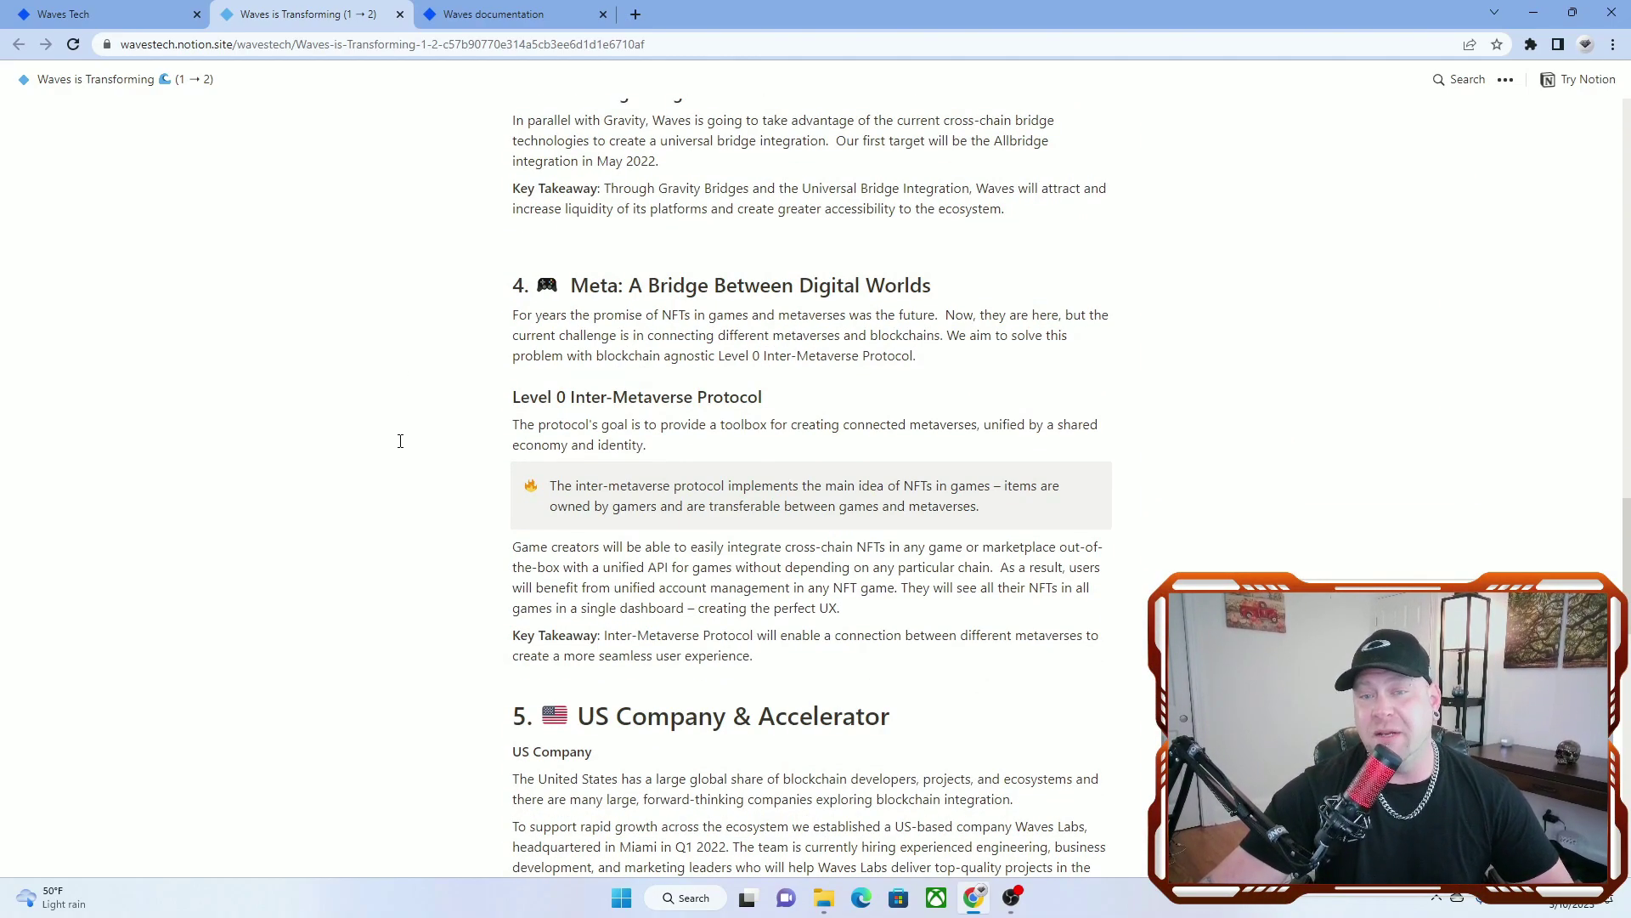
{"action": "scroll", "coordinate": [397, 442], "scroll_direction": "down", "scroll_amount": 1}
{"action": "scroll", "coordinate": [395, 437], "scroll_direction": "down", "scroll_amount": 2}
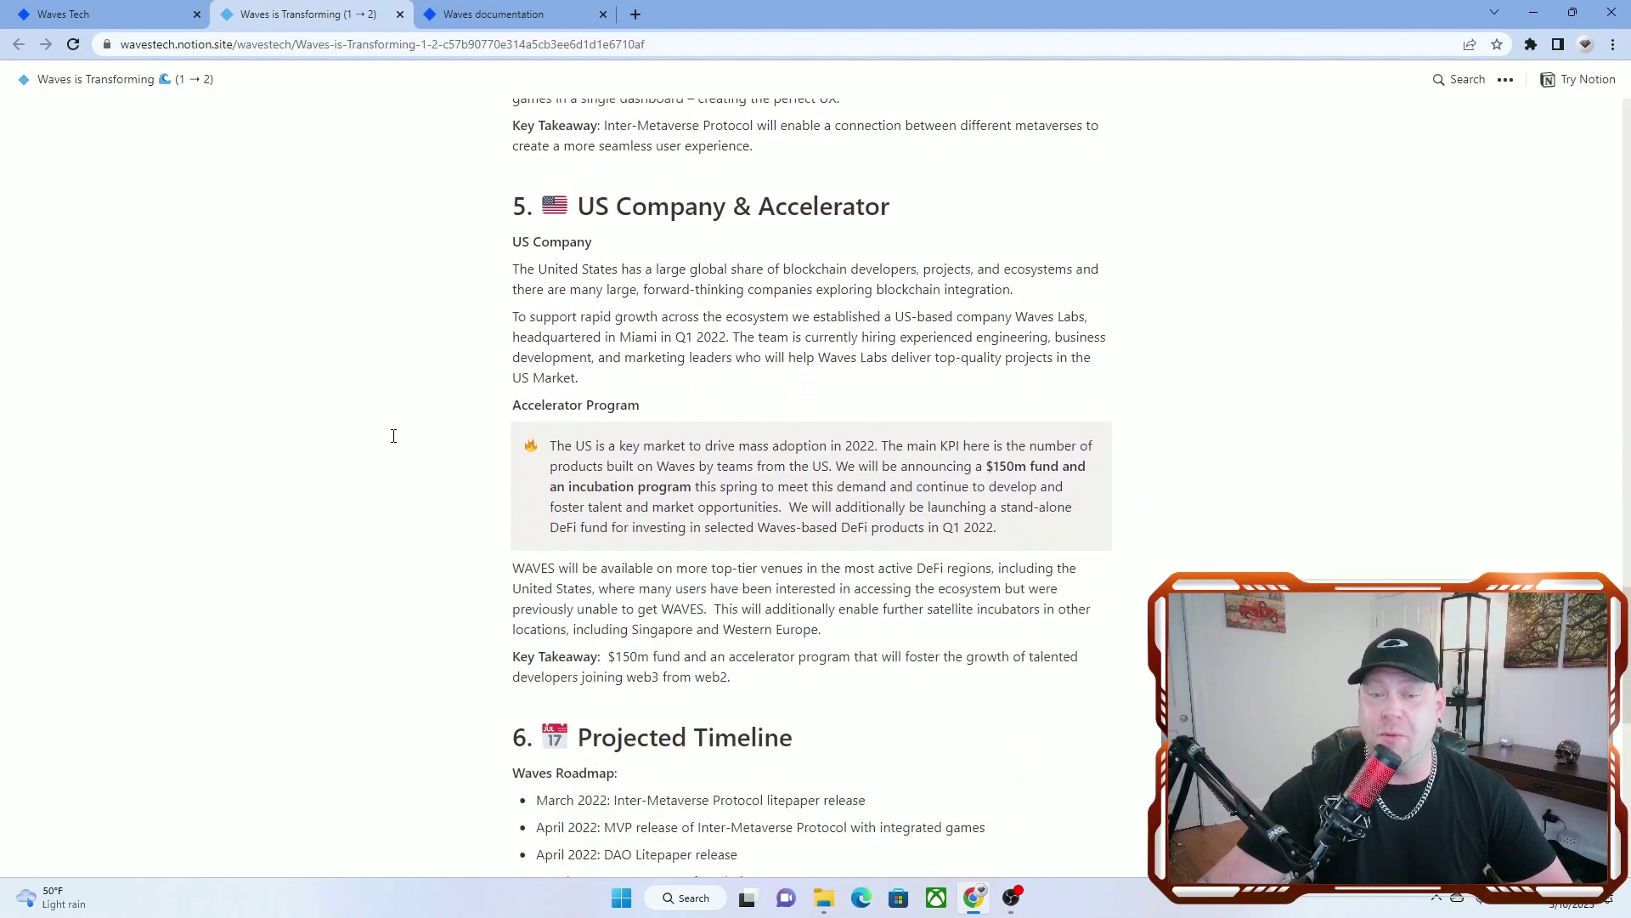
{"action": "scroll", "coordinate": [395, 434], "scroll_direction": "down", "scroll_amount": 2}
Go back to waves.tech and follow CAREERS to the external Careers at Waves Labs page.
{"action": "key", "text": "ctrl+1"}
{"action": "left_click", "coordinate": [1224, 135]}
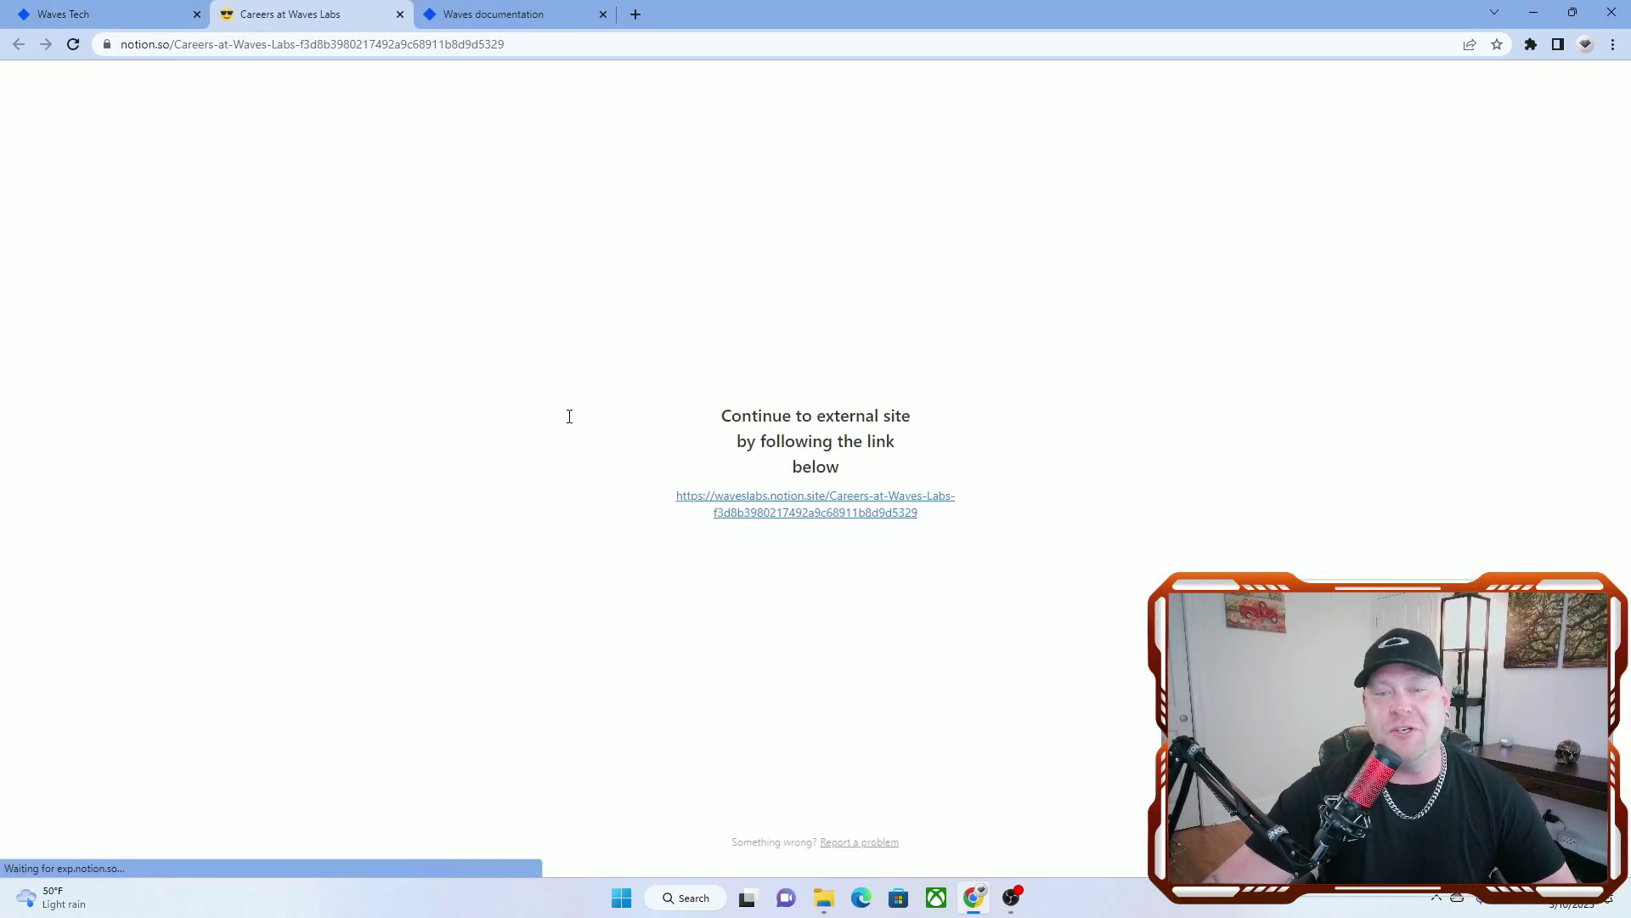
{"action": "left_click", "coordinate": [791, 510]}
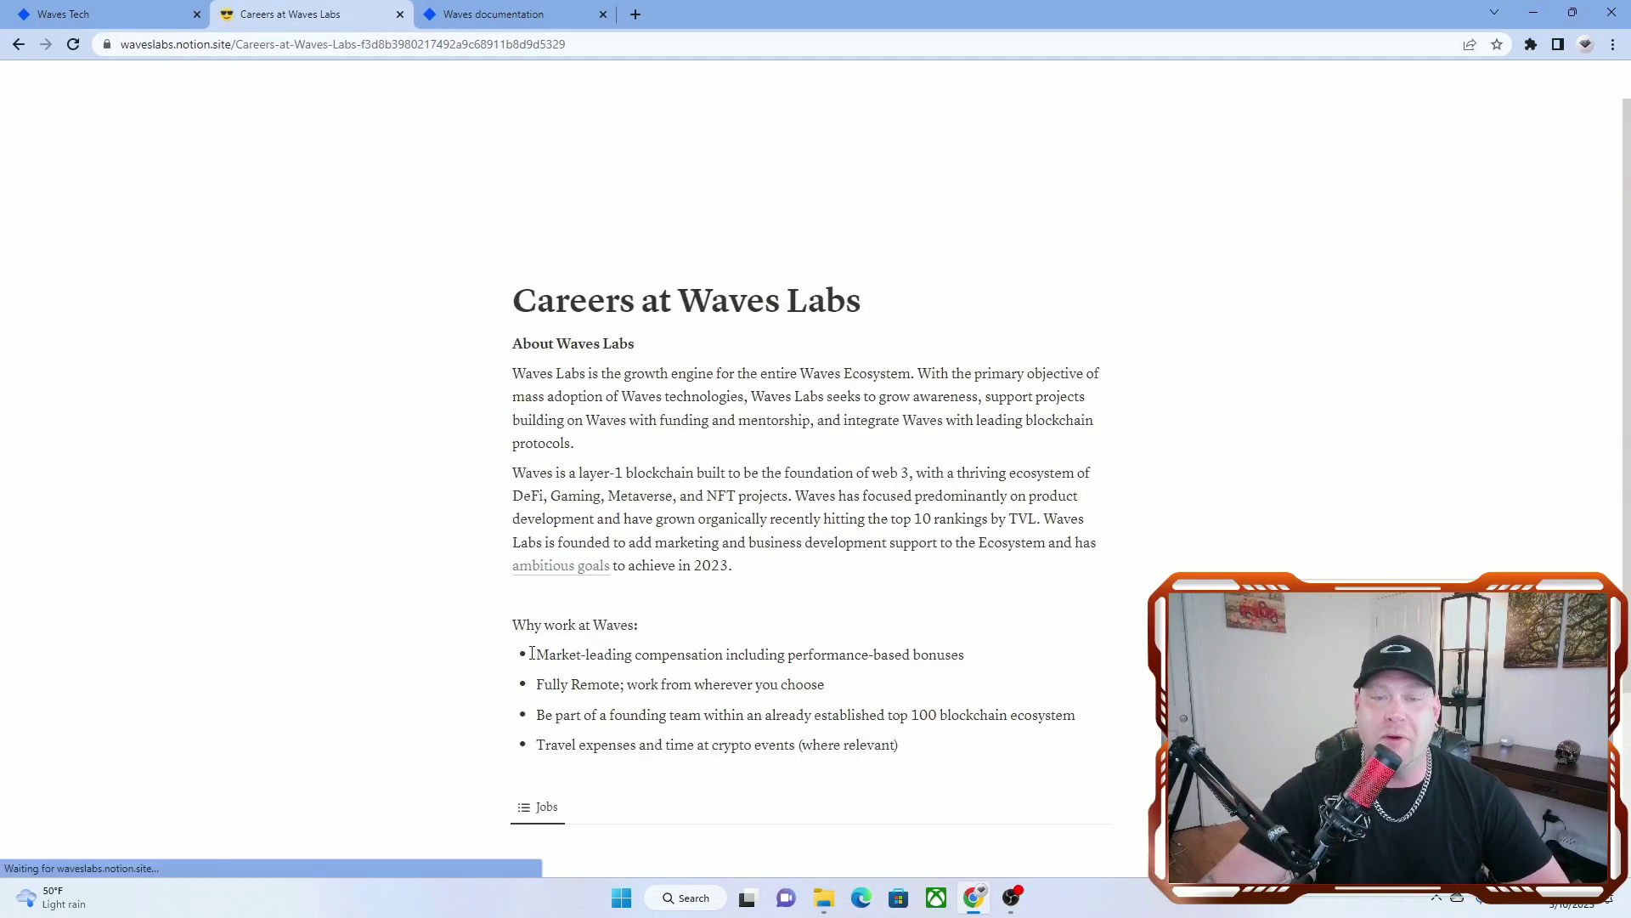
{"action": "scroll", "coordinate": [532, 653], "scroll_direction": "down", "scroll_amount": 2}
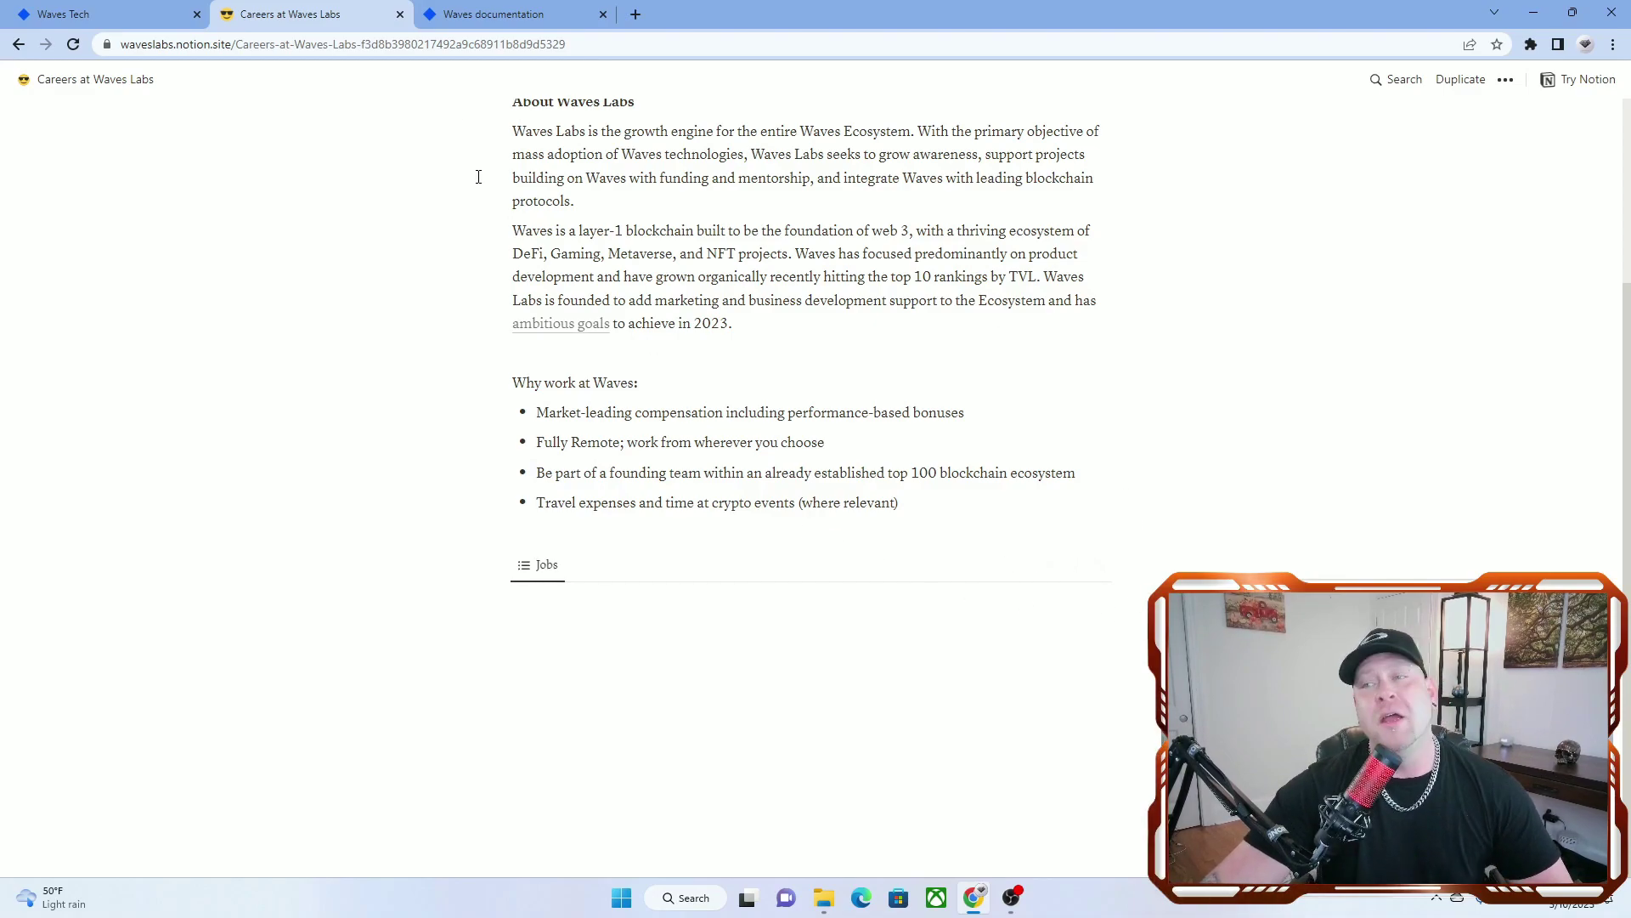
{"action": "left_click", "coordinate": [399, 15]}
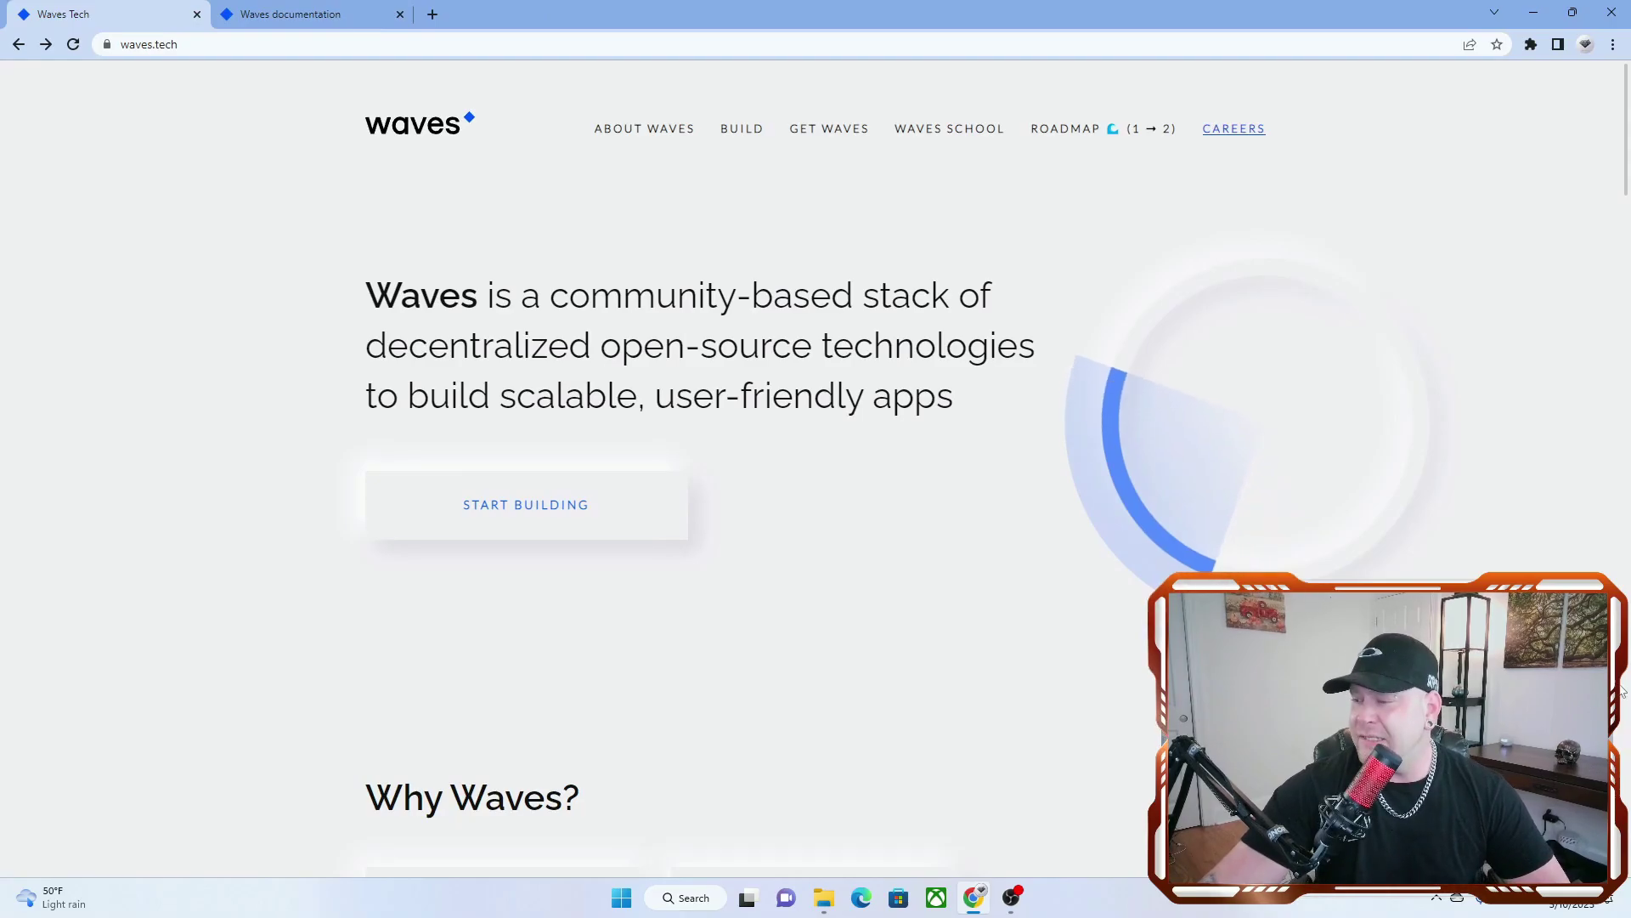